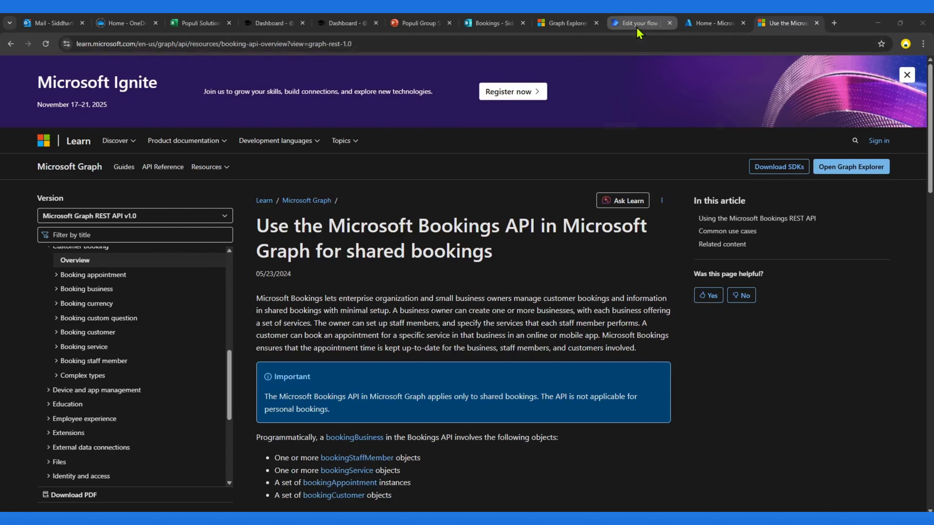
Step: Add the Microsoft Bookings action 'List Booking Businesses where user is an admin' below the manual trigger in the flow
{"action": "mouse_move", "coordinate": [639, 29]}
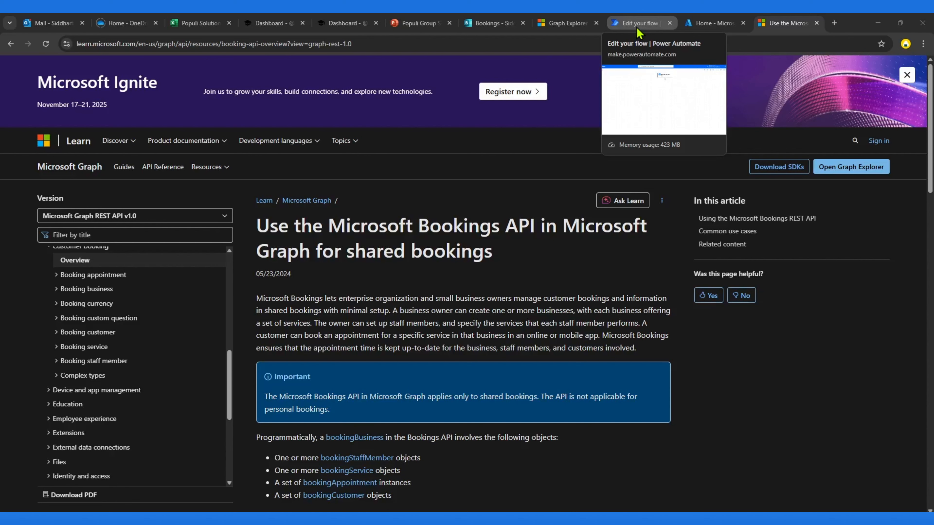
{"action": "left_click", "coordinate": [638, 30]}
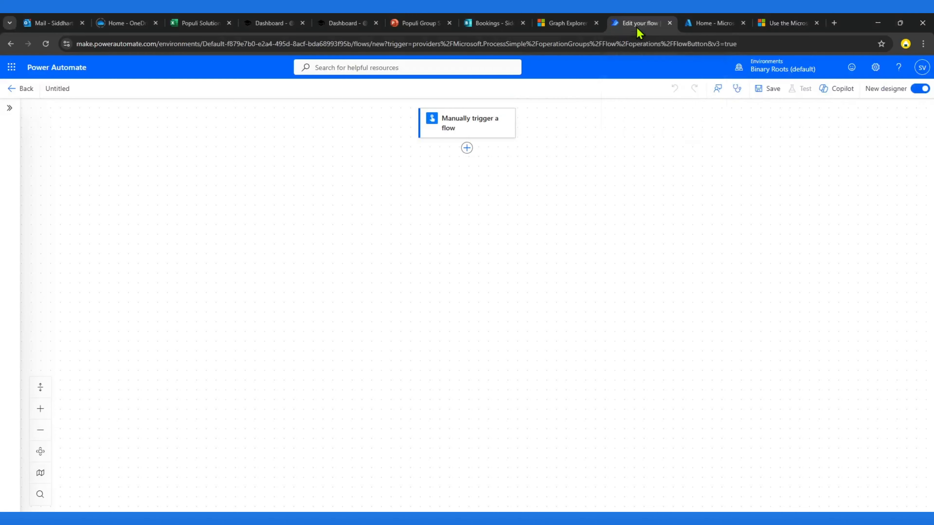
{"action": "left_click", "coordinate": [467, 148]}
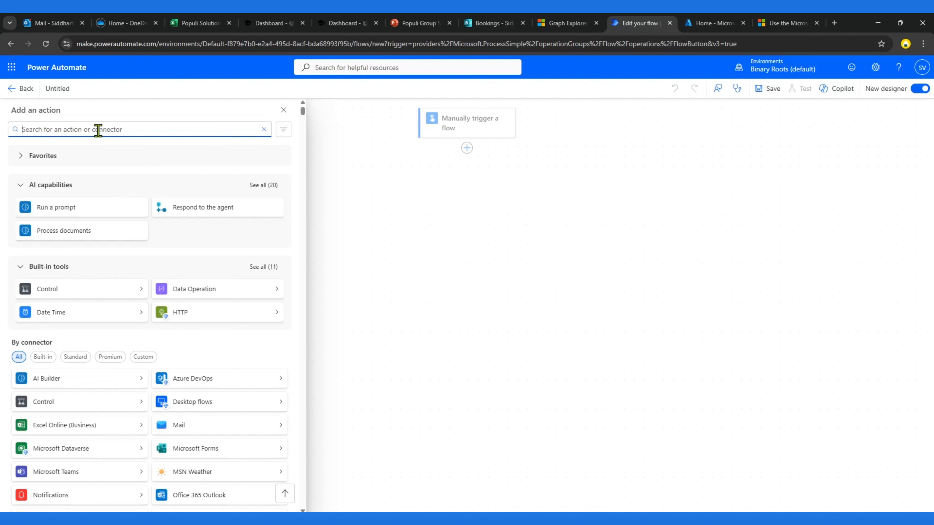
{"action": "type", "text": "booking"}
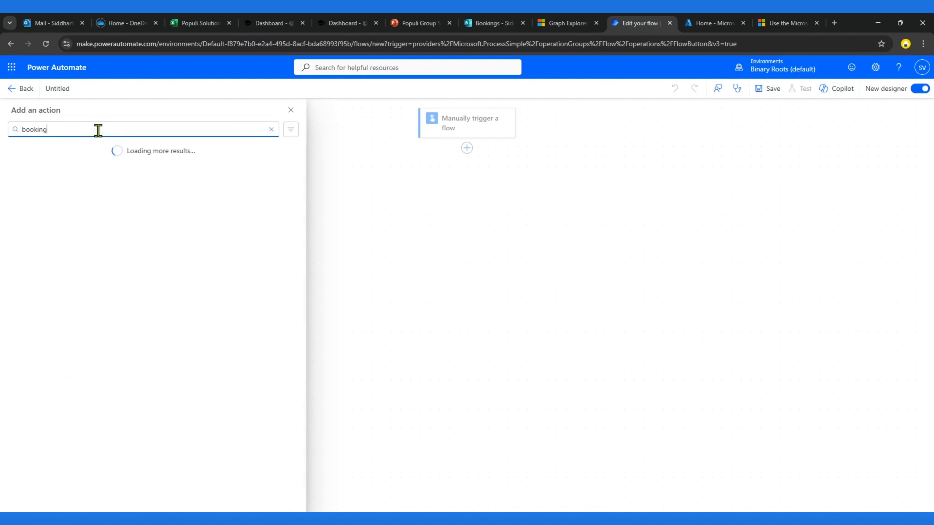
{"action": "type", "text": "s"}
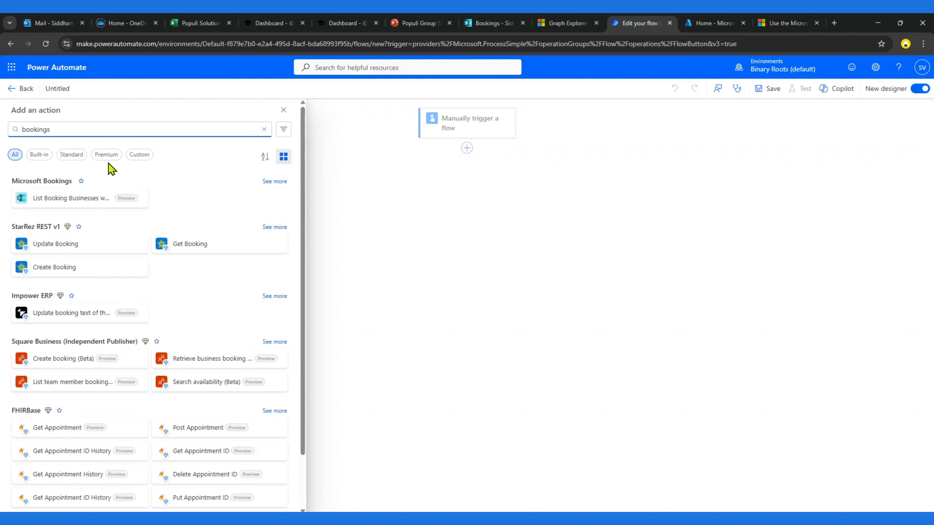
{"action": "left_click", "coordinate": [70, 200]}
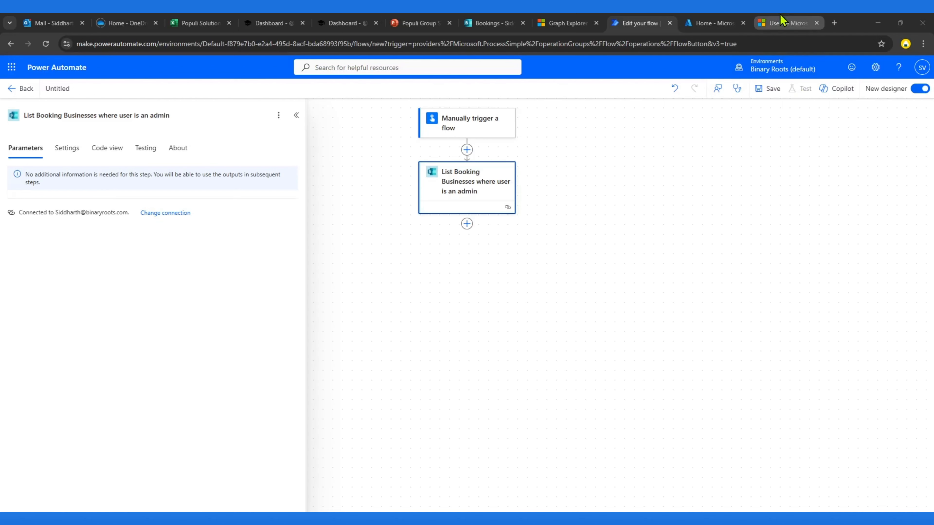
Step: Open the Create bookingAppointment page under Booking appointment in the Microsoft Graph API documentation
{"action": "left_click", "coordinate": [783, 23]}
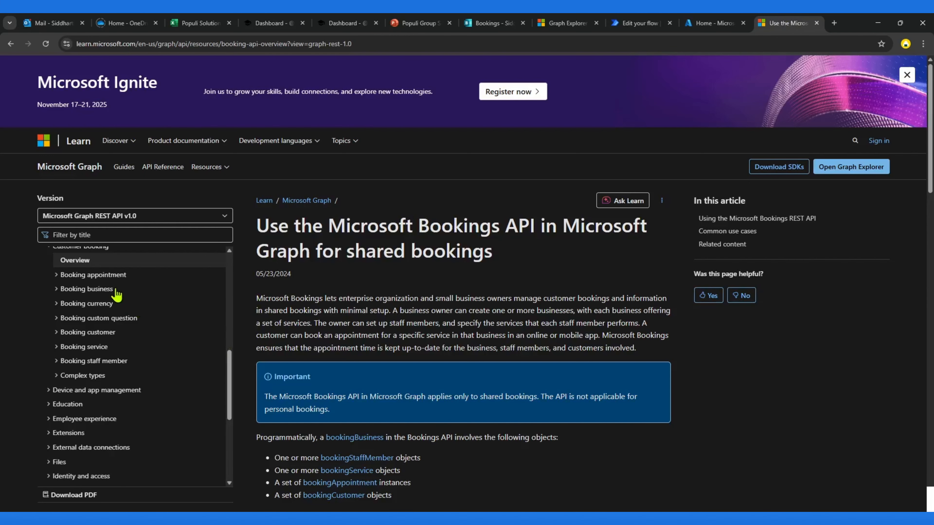
{"action": "left_click", "coordinate": [103, 276]}
{"action": "left_click", "coordinate": [78, 318]}
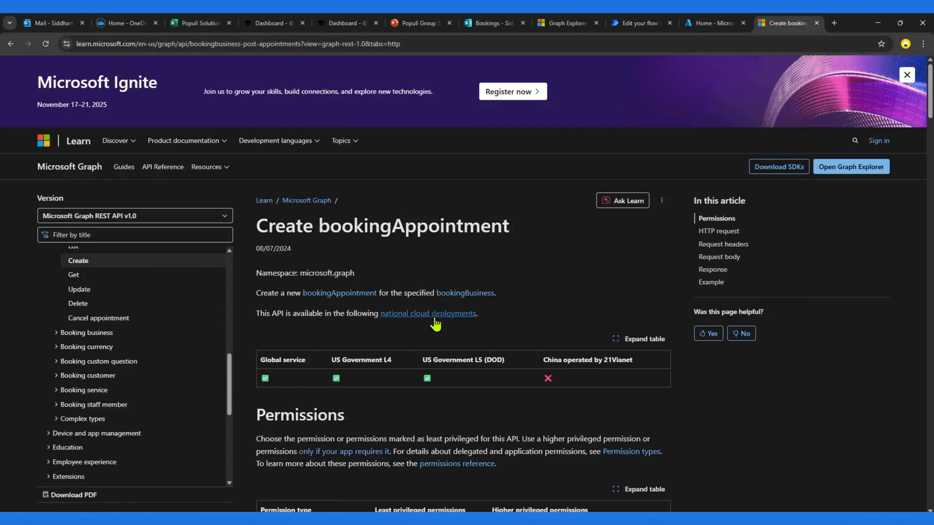
Step: Highlight the POST request path for creating an appointment in a booking business
{"action": "scroll", "coordinate": [434, 324], "scroll_direction": "down", "scroll_amount": 10}
{"action": "left_click_drag", "start_coordinate": [289, 298], "coordinate": [446, 298]}
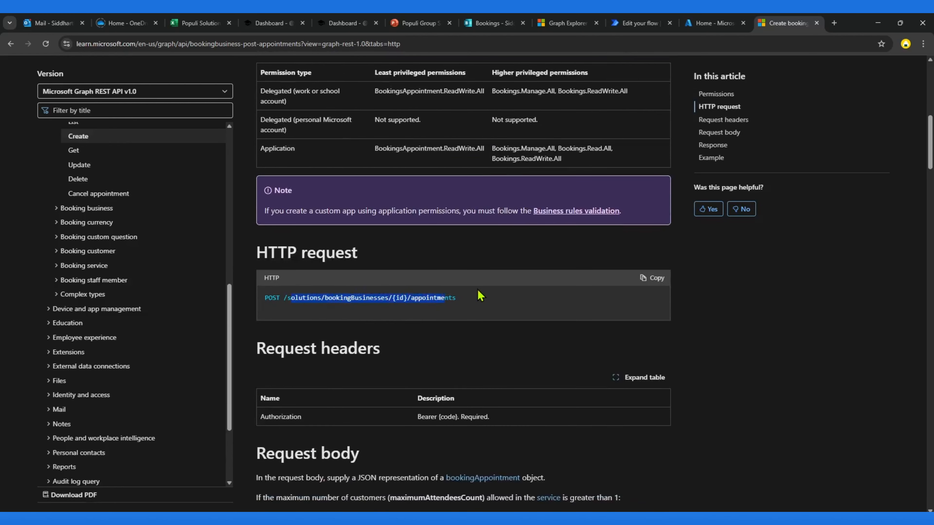
Step: Read through the example JSON request body for creating a booking appointment
{"action": "scroll", "coordinate": [414, 334], "scroll_direction": "down", "scroll_amount": 17}
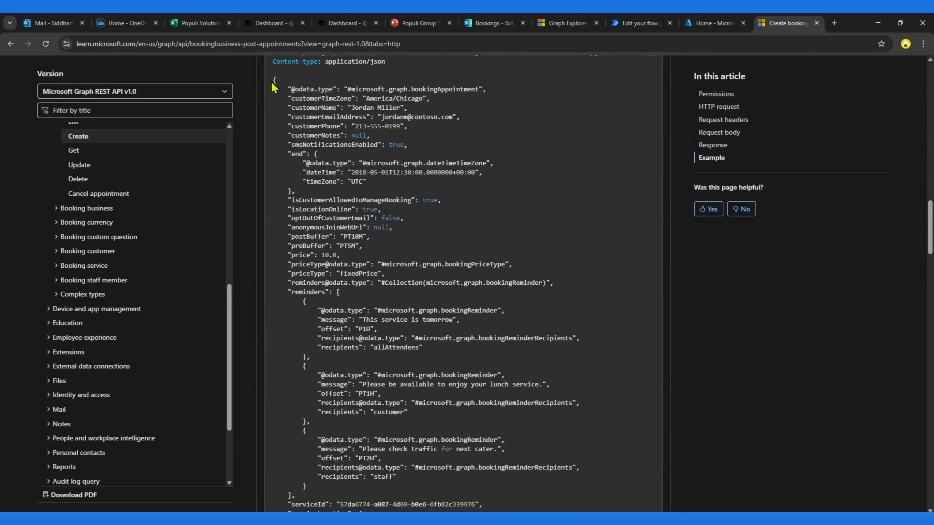
{"action": "left_click_drag", "start_coordinate": [272, 81], "coordinate": [385, 403]}
{"action": "scroll", "coordinate": [386, 407], "scroll_direction": "down", "scroll_amount": 1}
{"action": "scroll", "coordinate": [386, 407], "scroll_direction": "down", "scroll_amount": 15}
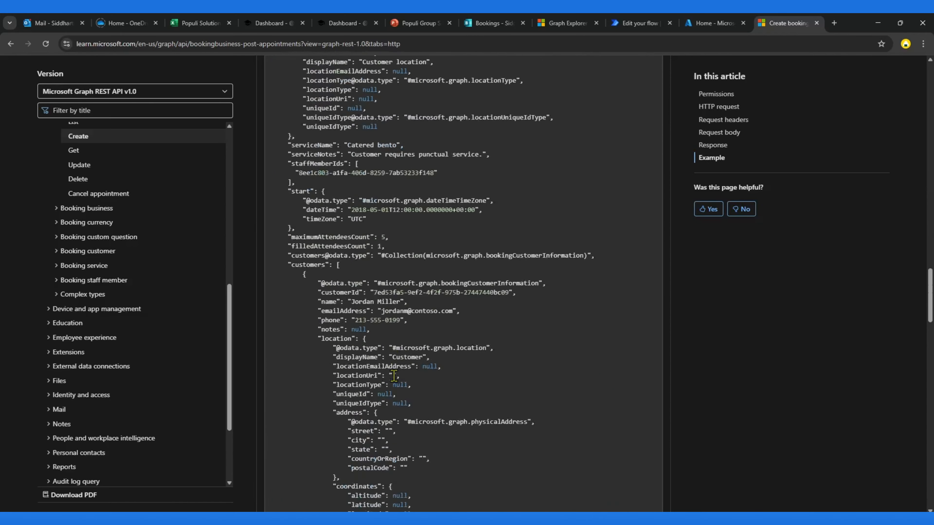
{"action": "left_click_drag", "start_coordinate": [315, 310], "coordinate": [399, 228]}
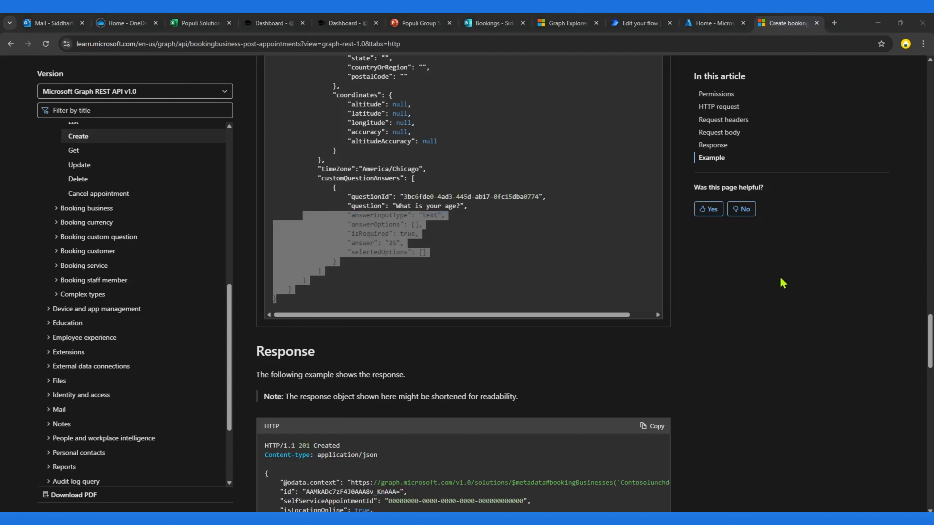
{"action": "left_click", "coordinate": [454, 250]}
{"action": "scroll", "coordinate": [457, 251], "scroll_direction": "up", "scroll_amount": 4}
{"action": "scroll", "coordinate": [457, 252], "scroll_direction": "up", "scroll_amount": 12}
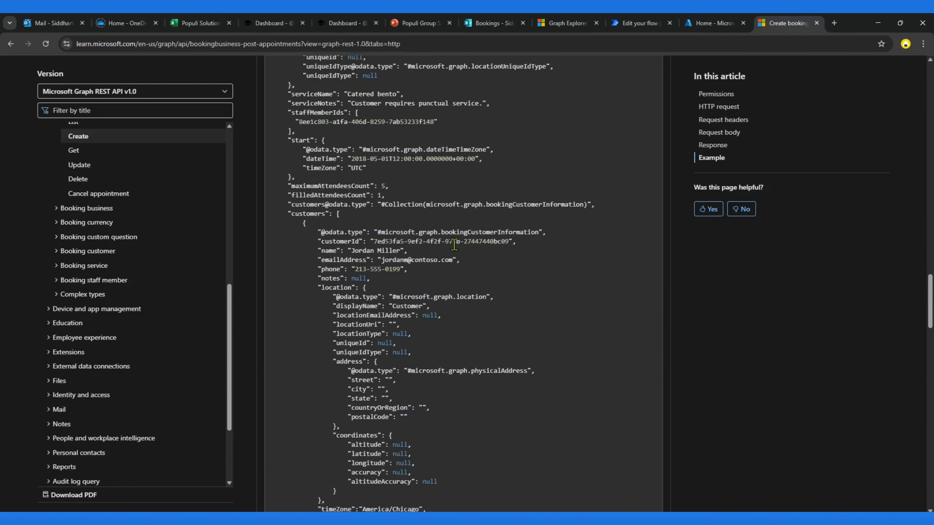
{"action": "scroll", "coordinate": [457, 251], "scroll_direction": "up", "scroll_amount": 10}
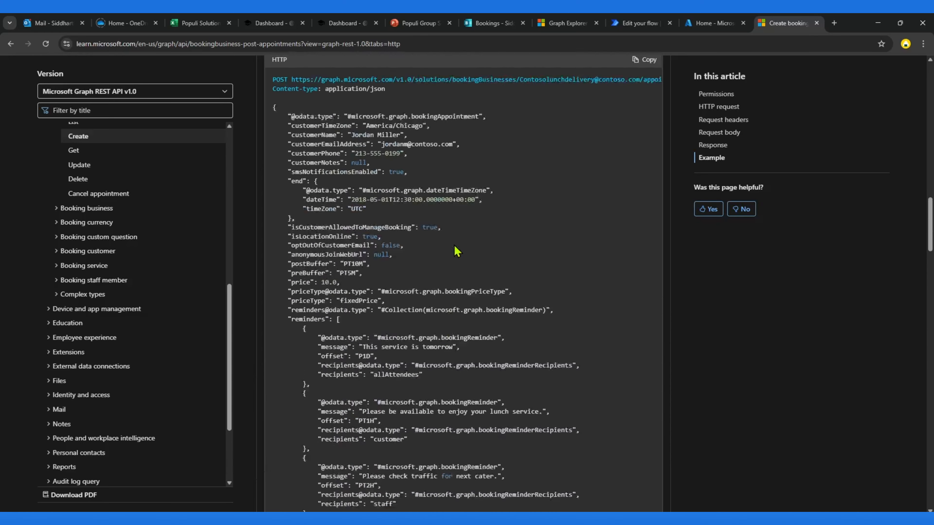
{"action": "scroll", "coordinate": [433, 294], "scroll_direction": "down", "scroll_amount": 5}
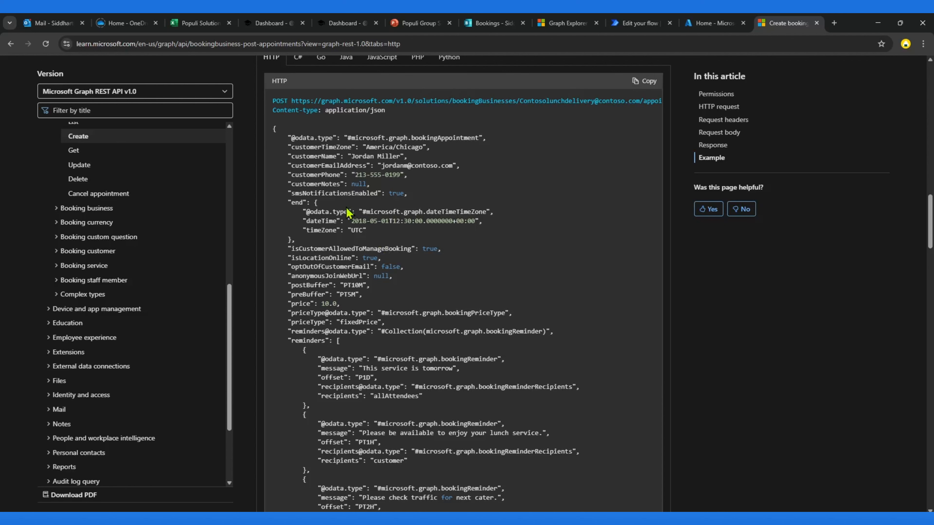
{"action": "scroll", "coordinate": [376, 253], "scroll_direction": "down", "scroll_amount": 5}
{"action": "scroll", "coordinate": [372, 293], "scroll_direction": "down", "scroll_amount": 3}
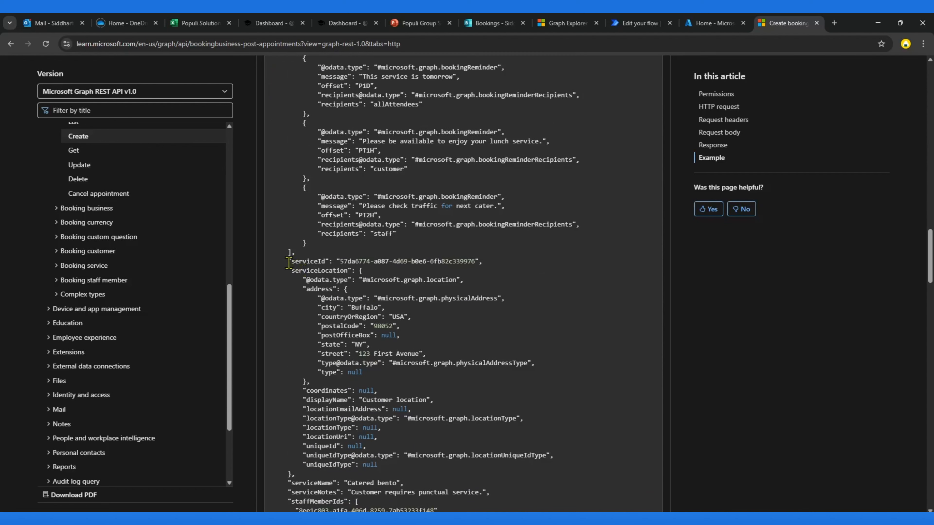
Step: Highlight the serviceId, staffMemberIds and customers fields in the example request body
{"action": "left_click_drag", "start_coordinate": [281, 261], "coordinate": [488, 263]}
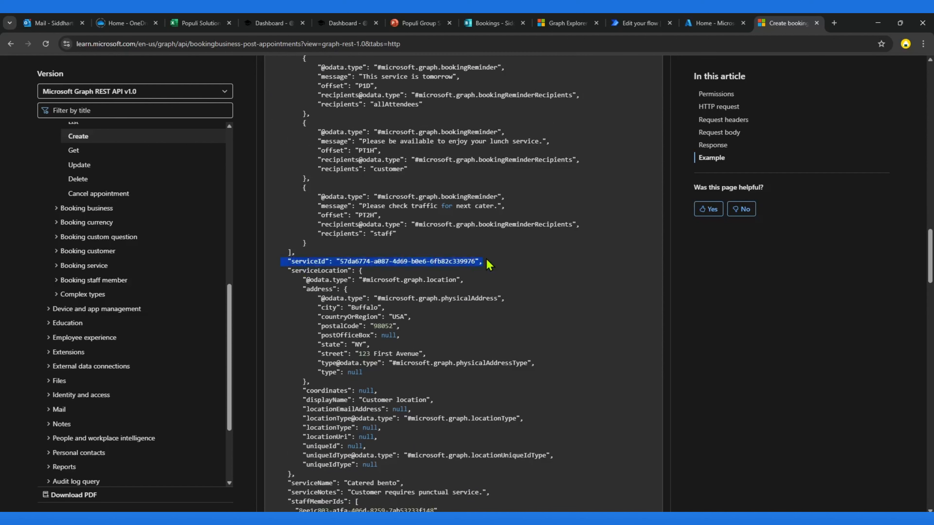
{"action": "scroll", "coordinate": [487, 264], "scroll_direction": "down", "scroll_amount": 4}
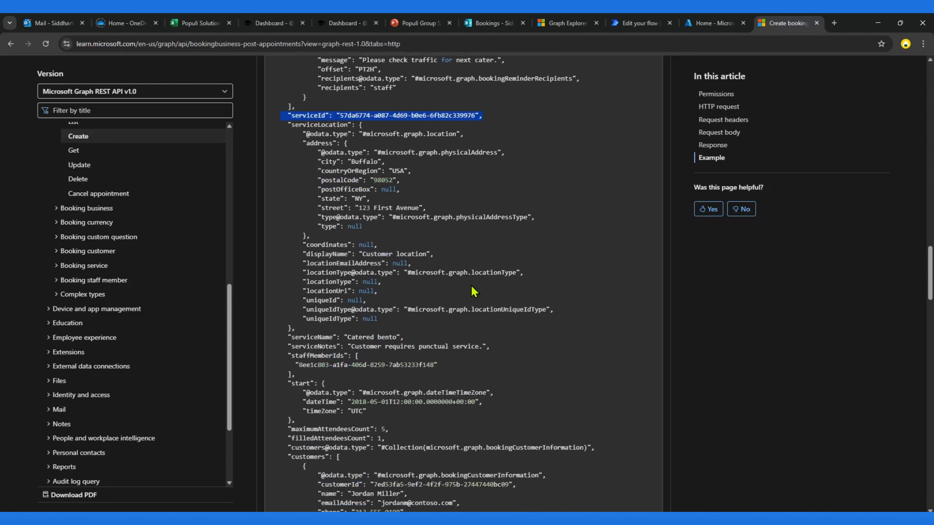
{"action": "left_click_drag", "start_coordinate": [288, 356], "coordinate": [317, 378]}
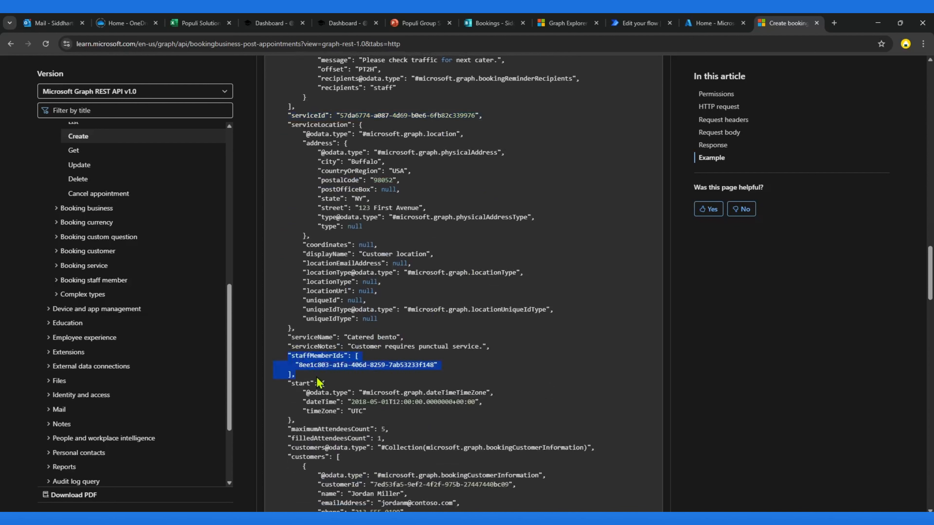
{"action": "left_click", "coordinate": [332, 366]}
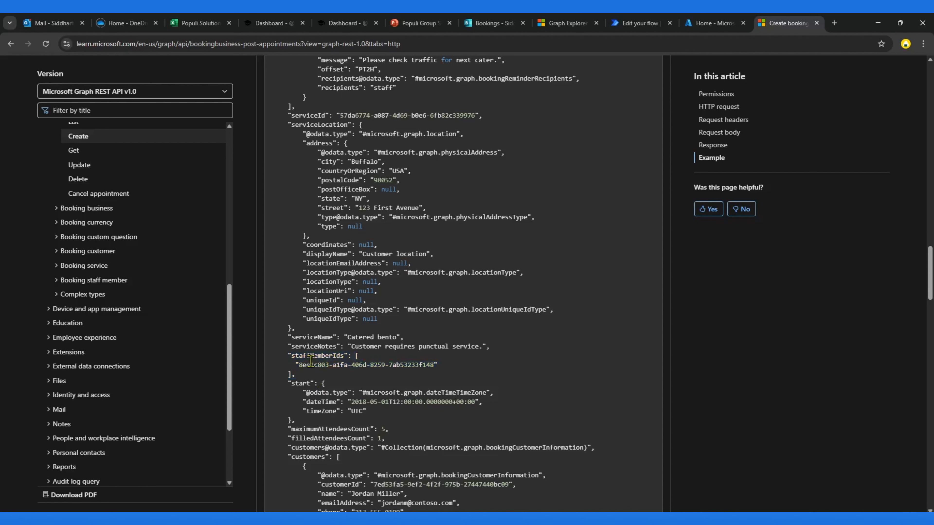
{"action": "left_click_drag", "start_coordinate": [299, 365], "coordinate": [434, 365]}
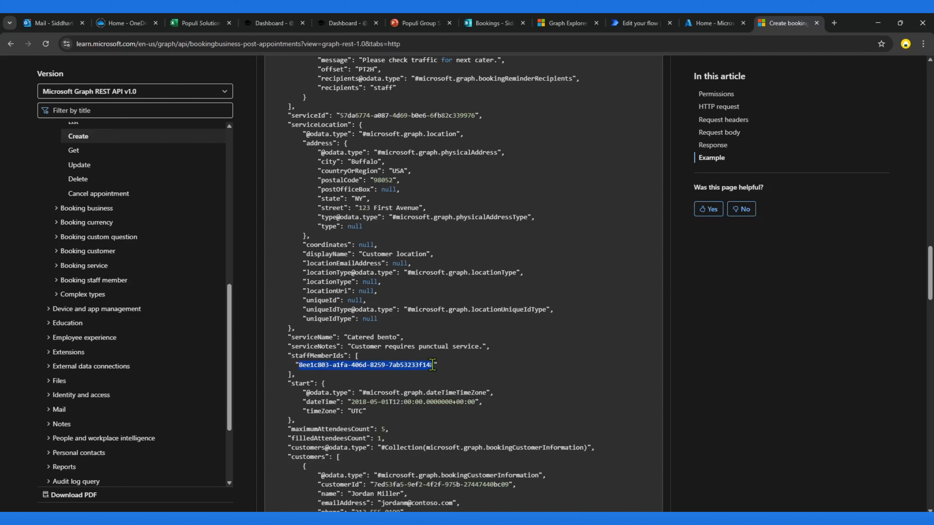
{"action": "scroll", "coordinate": [409, 347], "scroll_direction": "down", "scroll_amount": 3}
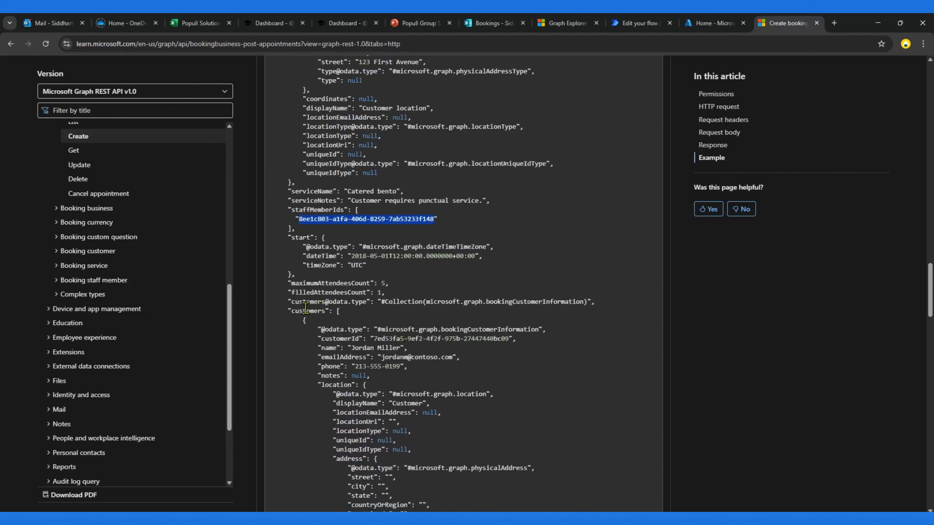
{"action": "double_click", "coordinate": [306, 310]}
{"action": "scroll", "coordinate": [390, 344], "scroll_direction": "down", "scroll_amount": 5}
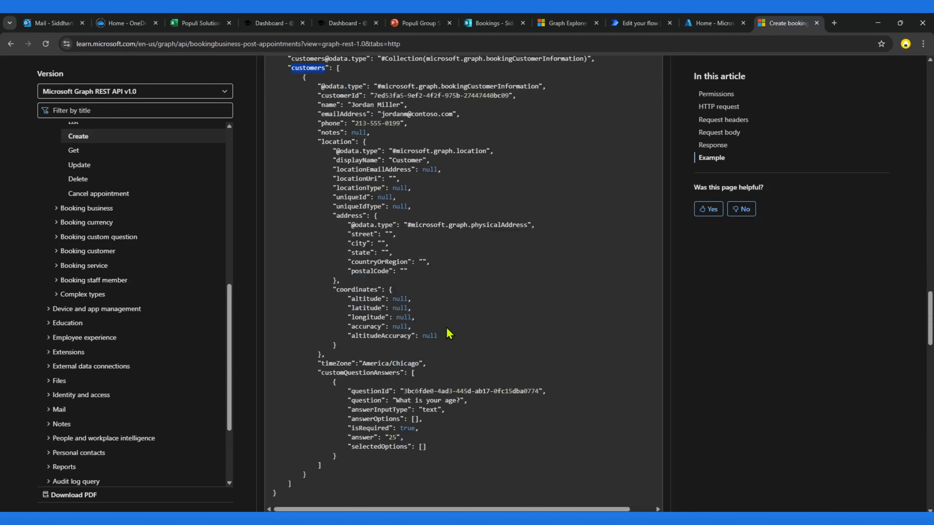
{"action": "scroll", "coordinate": [454, 331], "scroll_direction": "up", "scroll_amount": 5}
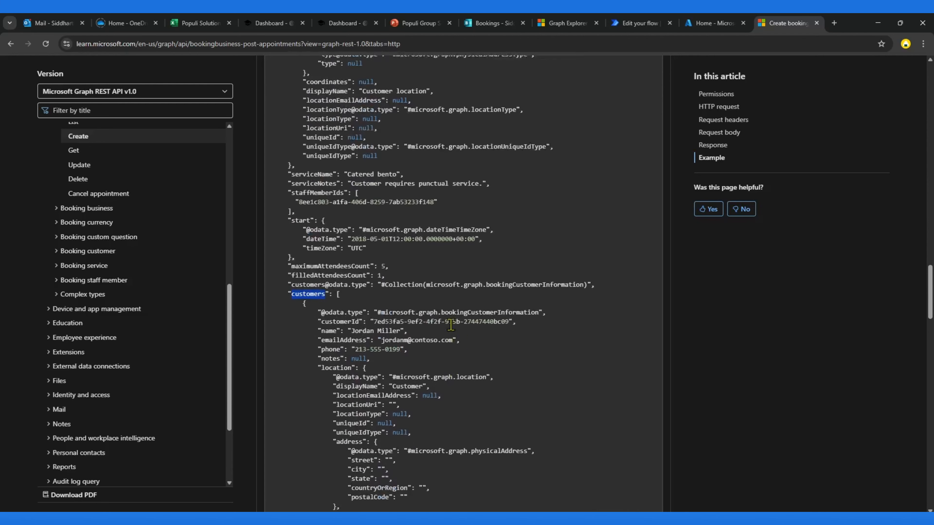
{"action": "scroll", "coordinate": [452, 330], "scroll_direction": "up", "scroll_amount": 4}
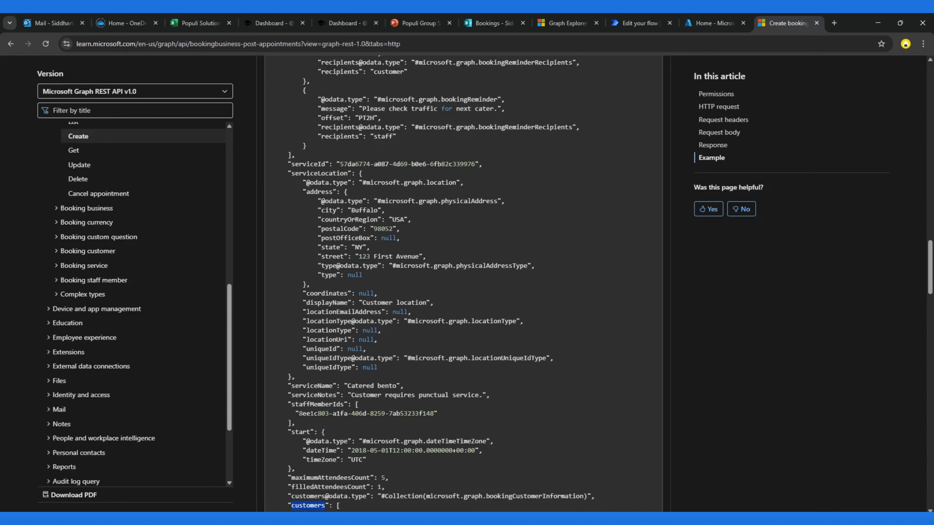
Step: Remove the appointments segment from the Graph Explorer query URL so it ends at the booking business ID
{"action": "left_click", "coordinate": [567, 23]}
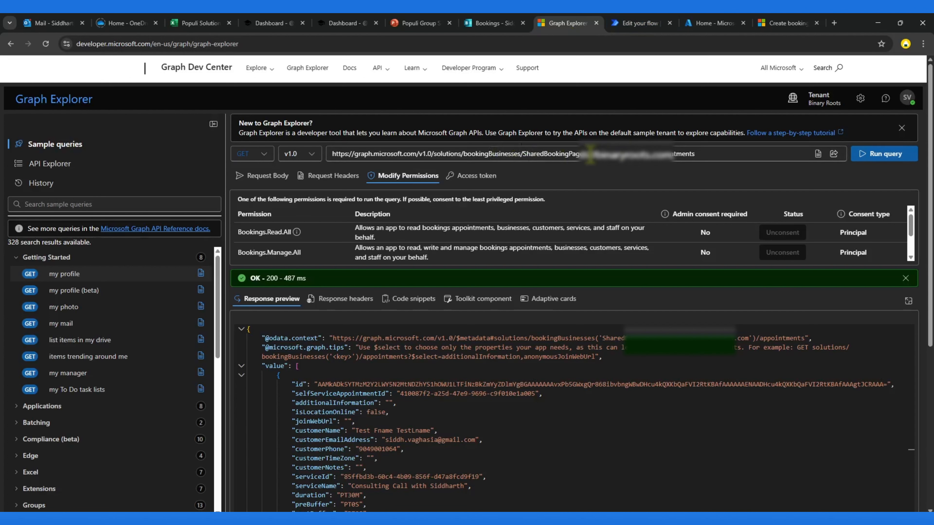
{"action": "left_click_drag", "start_coordinate": [590, 155], "coordinate": [727, 154]}
{"action": "key", "text": "BackSpace"}
{"action": "key", "text": "BackSpace"}
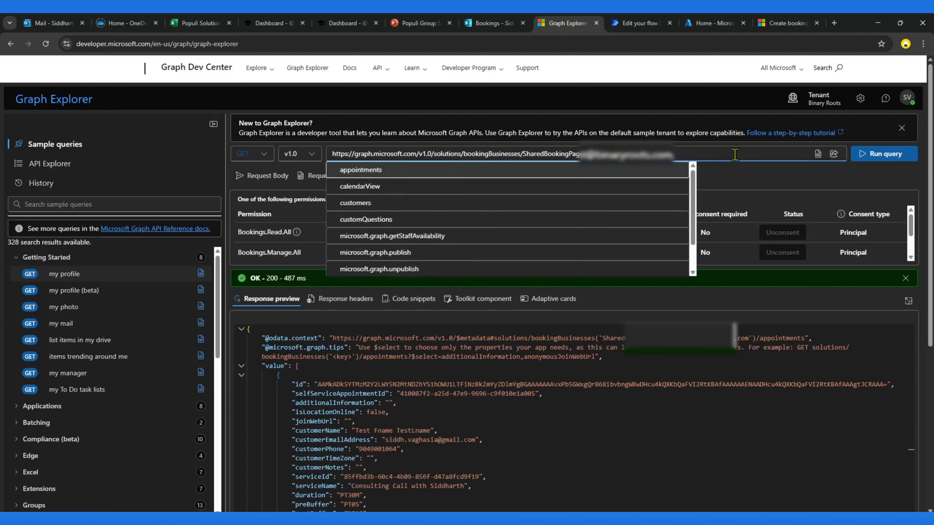
{"action": "left_click_drag", "start_coordinate": [524, 154], "coordinate": [673, 155]}
Step: Review the consulting call service and its assigned staff in the Bookings services and staff pages
{"action": "left_click", "coordinate": [488, 23]}
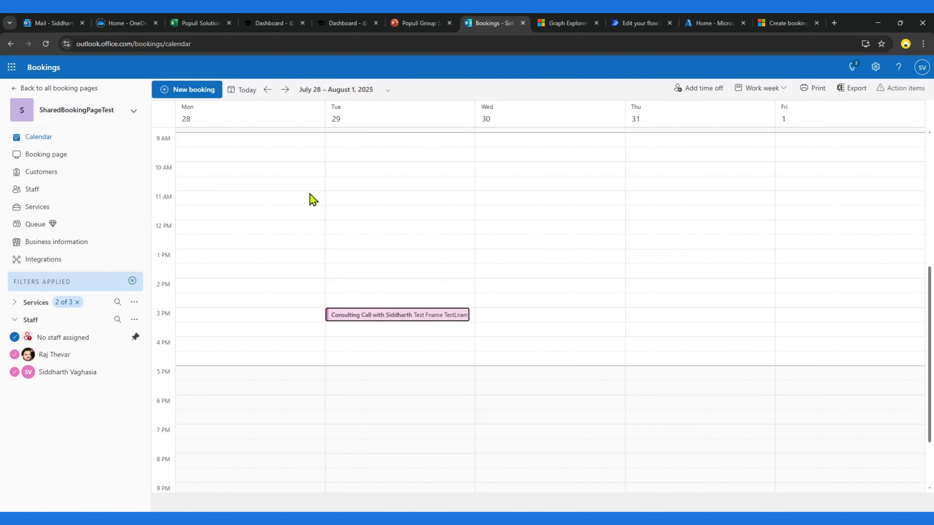
{"action": "left_click", "coordinate": [36, 208]}
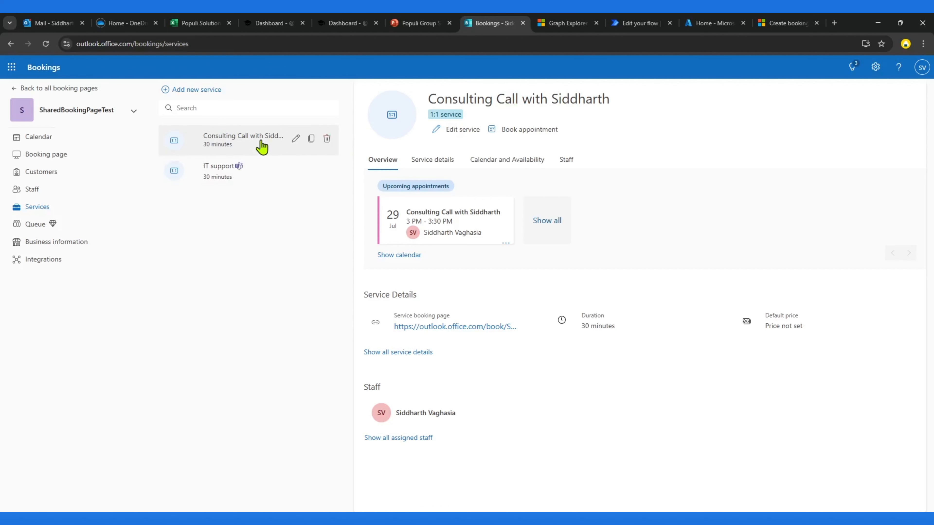
{"action": "left_click", "coordinate": [565, 166]}
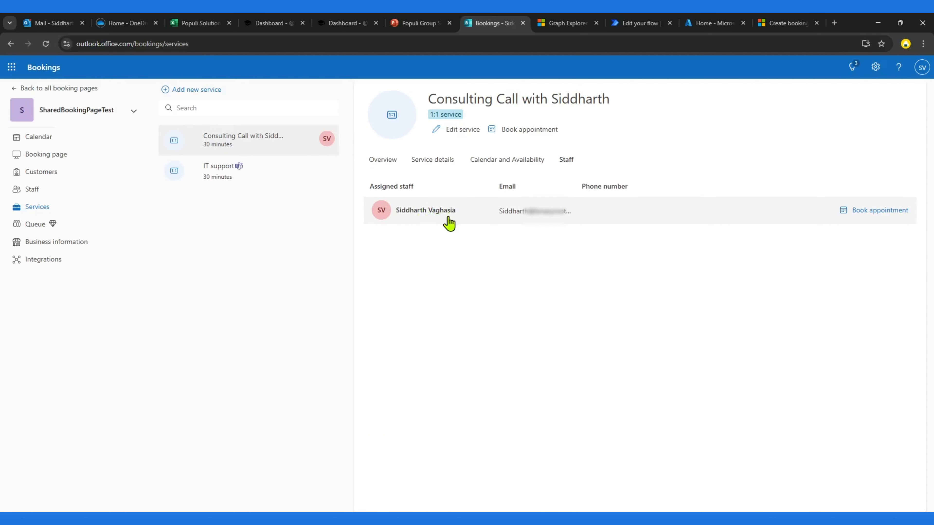
{"action": "left_click", "coordinate": [32, 189]}
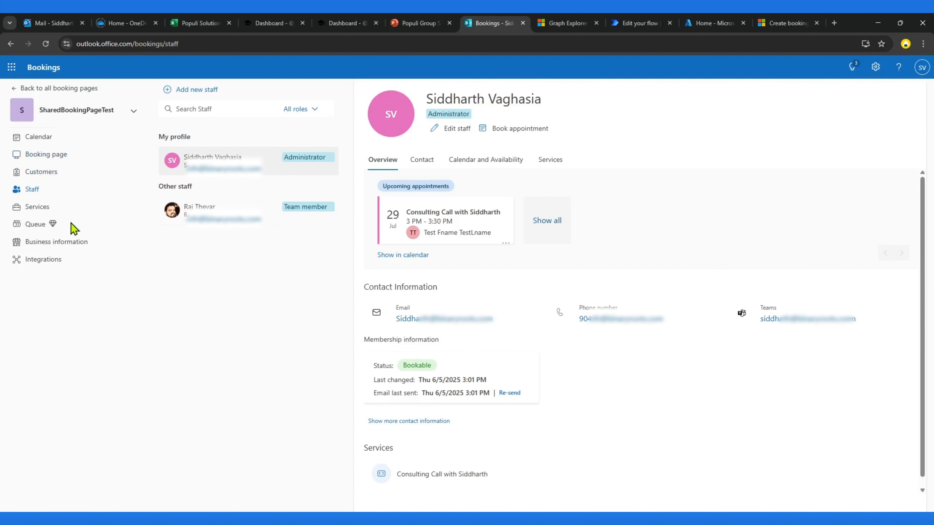
{"action": "left_click", "coordinate": [36, 209]}
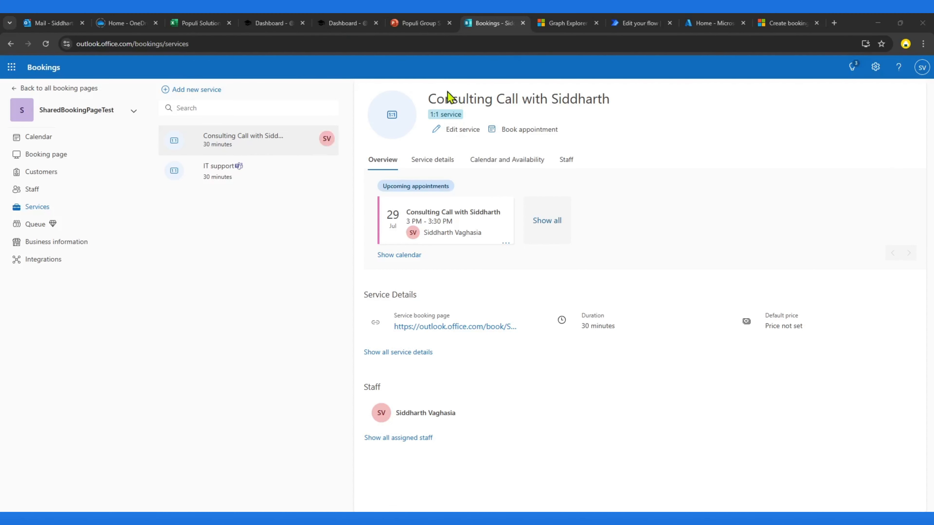
Step: Select the booking business ID within the Graph Explorer query URL
{"action": "left_click", "coordinate": [566, 23]}
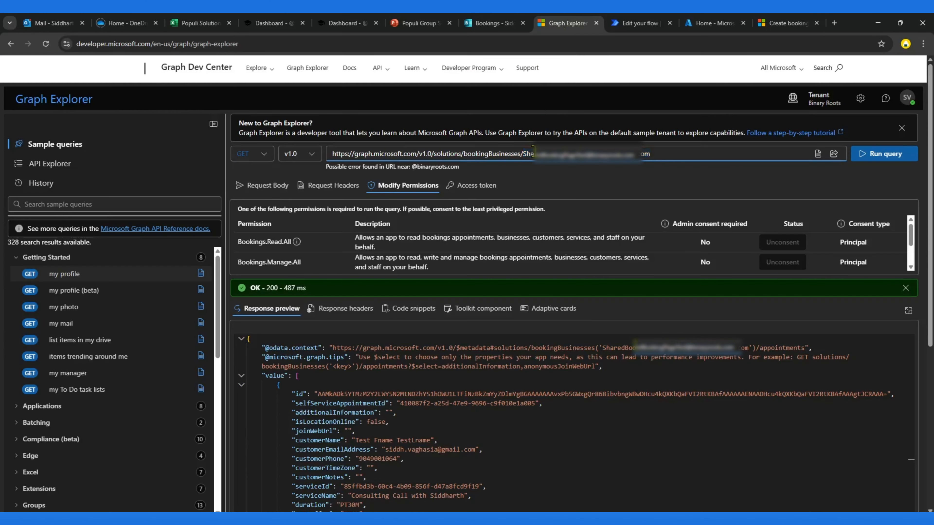
{"action": "left_click_drag", "start_coordinate": [523, 153], "coordinate": [666, 154]}
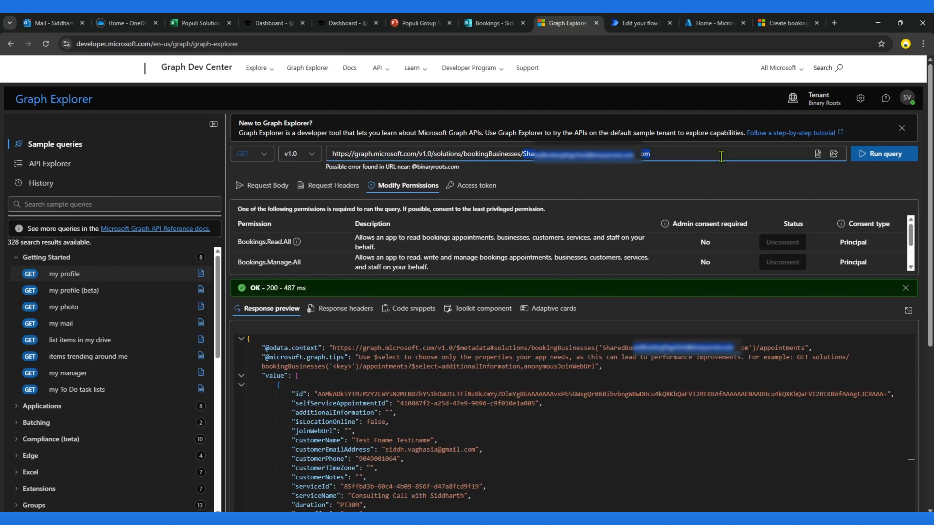
{"action": "left_click", "coordinate": [650, 154]}
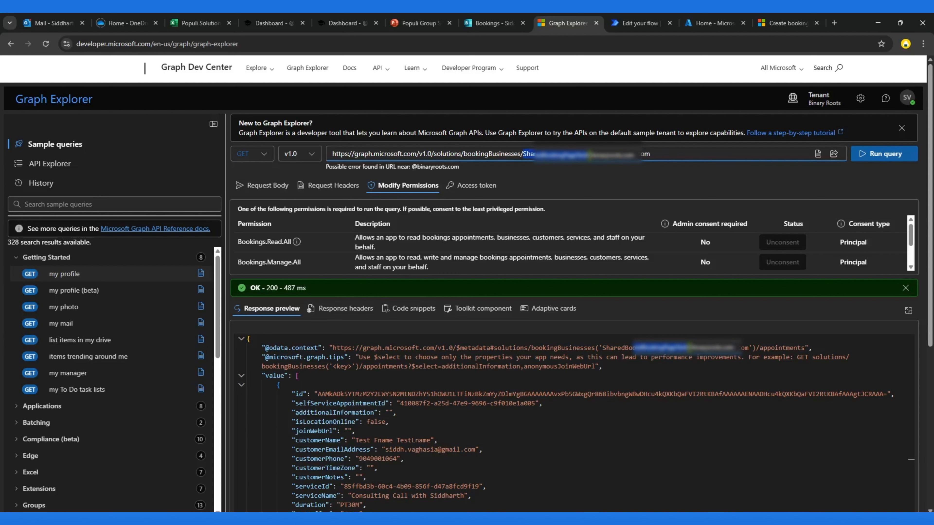
Step: Run the query for the booking business itself and review the returned business details
{"action": "left_click_drag", "start_coordinate": [593, 154], "coordinate": [704, 155]}
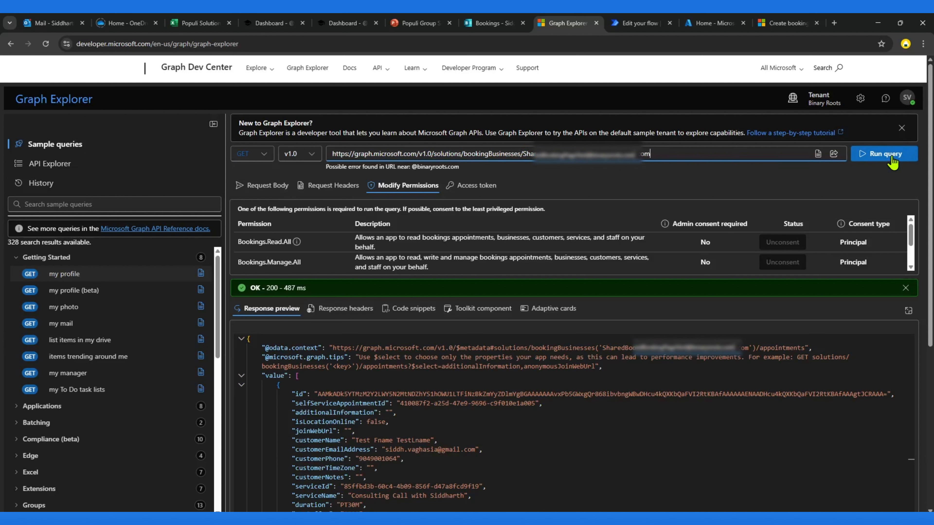
{"action": "left_click", "coordinate": [796, 154]}
{"action": "left_click_drag", "start_coordinate": [416, 154], "coordinate": [882, 149]}
{"action": "left_click", "coordinate": [876, 155]}
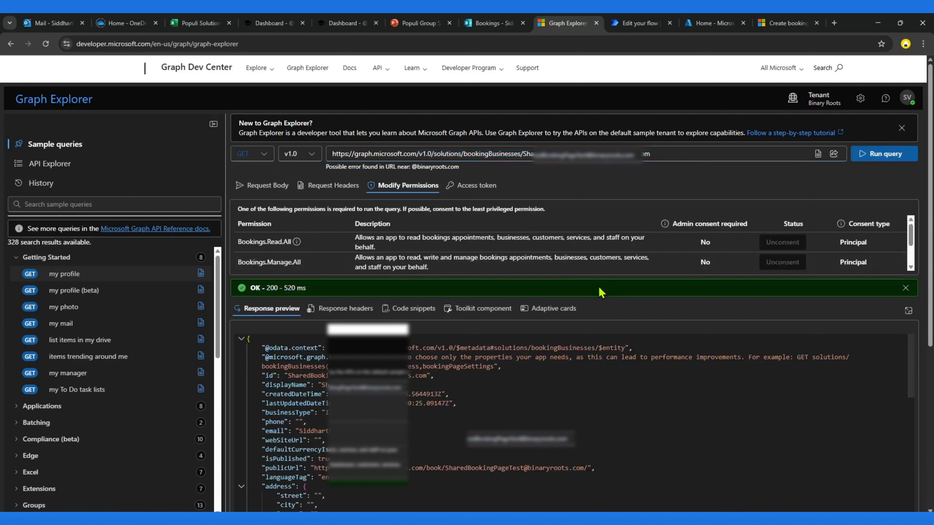
{"action": "left_click_drag", "start_coordinate": [597, 277], "coordinate": [615, 195]}
{"action": "scroll", "coordinate": [417, 397], "scroll_direction": "down", "scroll_amount": 15}
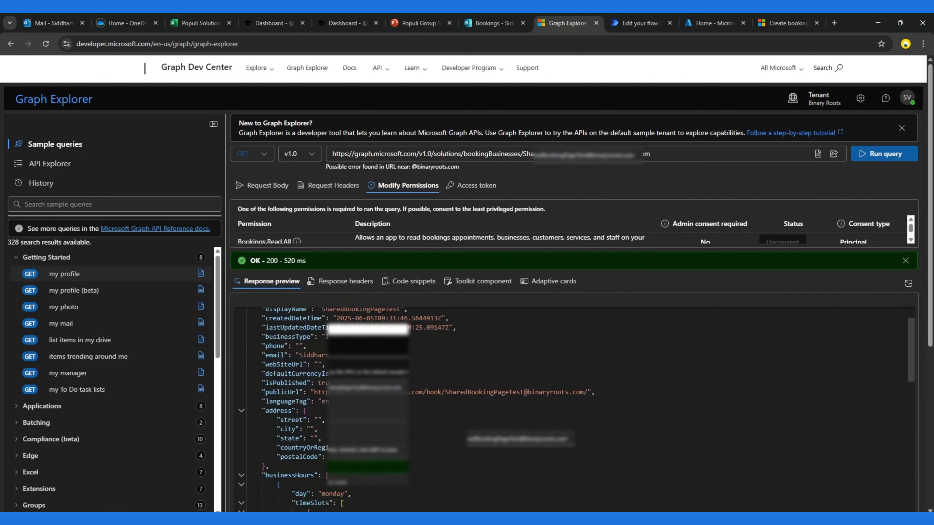
{"action": "scroll", "coordinate": [418, 397], "scroll_direction": "up", "scroll_amount": 5}
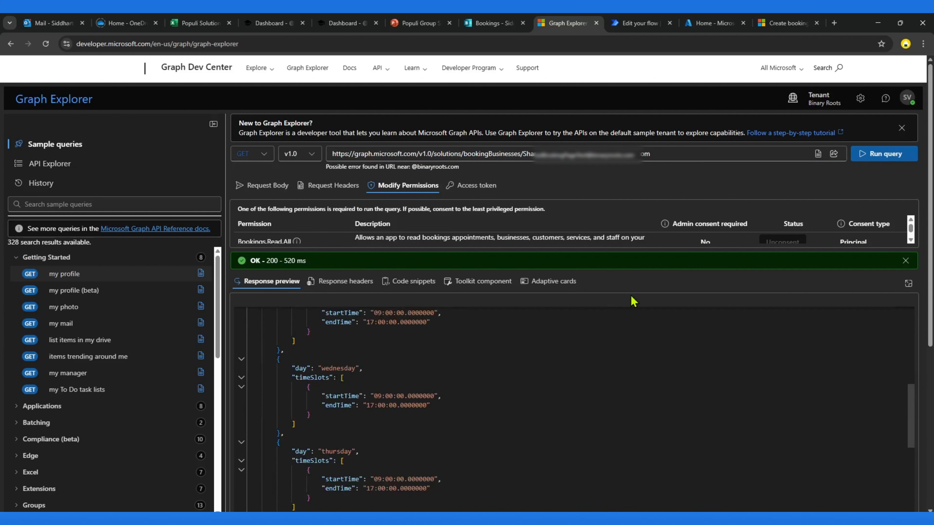
{"action": "left_click_drag", "start_coordinate": [628, 253], "coordinate": [622, 434]}
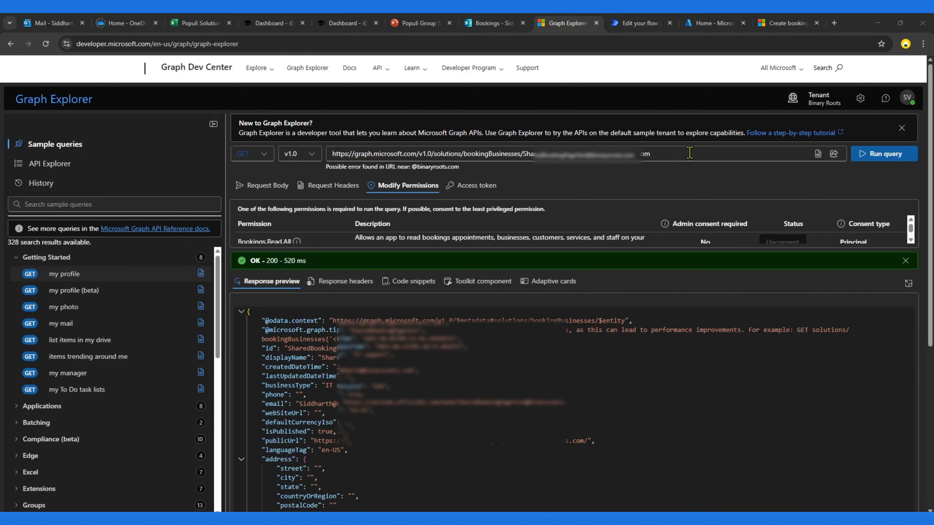
Step: Append staffMembers to the booking business query URL and run the query
{"action": "left_click", "coordinate": [689, 153]}
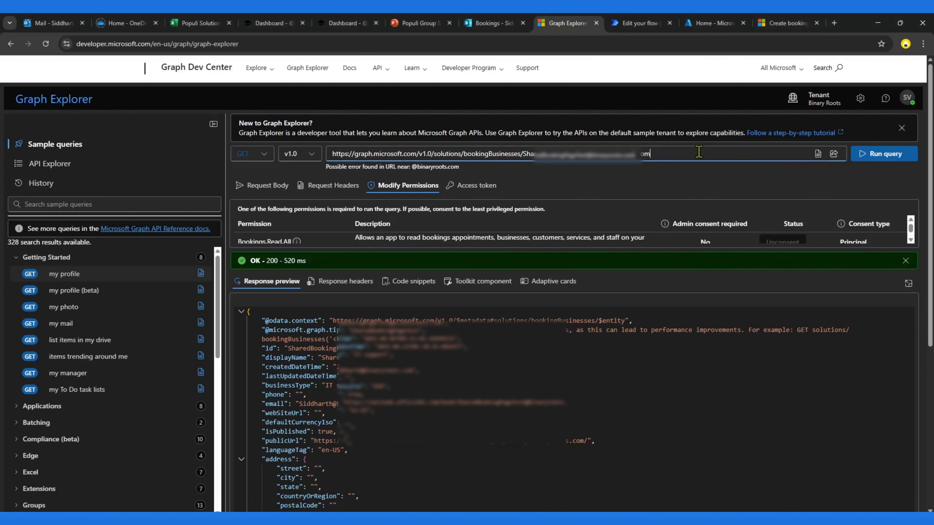
{"action": "type", "text": "/"}
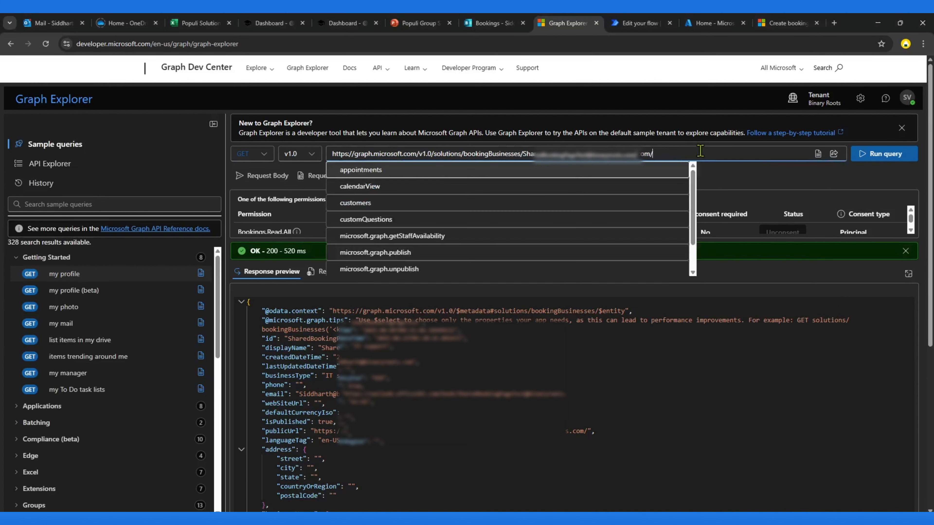
{"action": "type", "text": "st"}
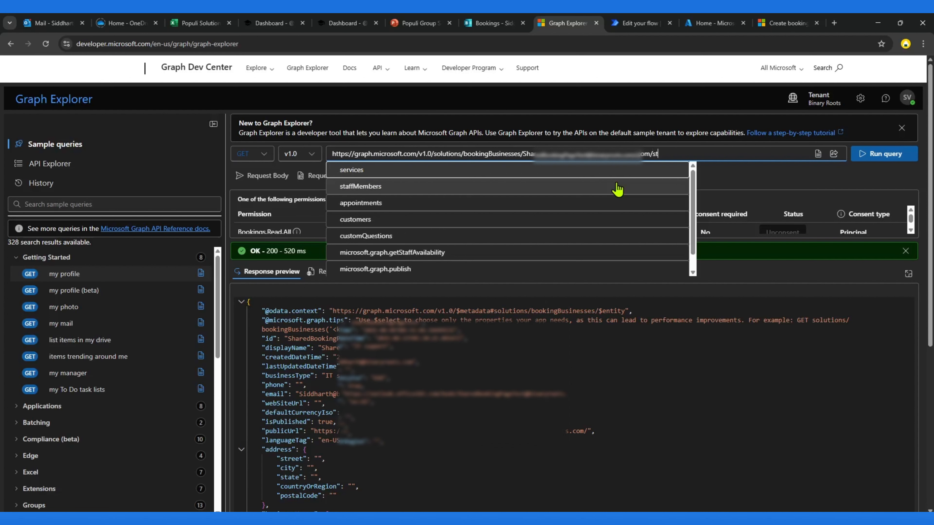
{"action": "left_click", "coordinate": [378, 172]}
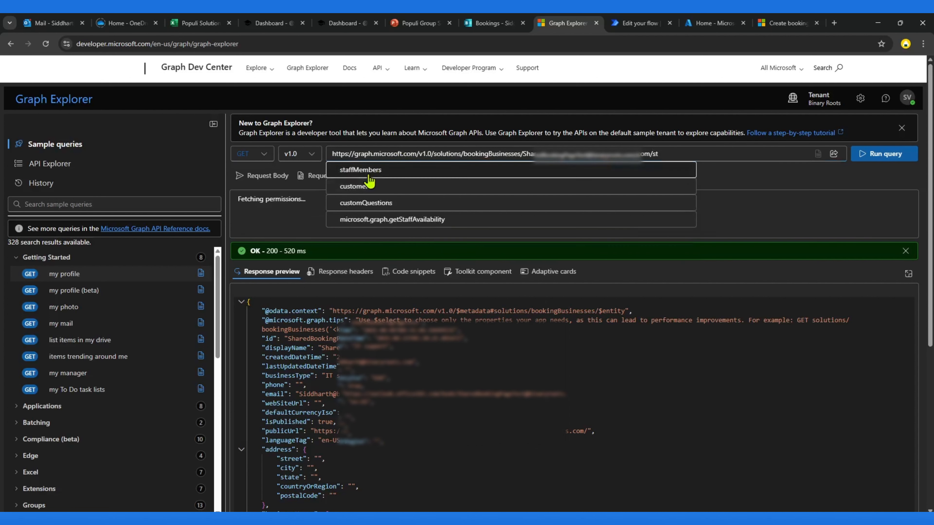
{"action": "left_click", "coordinate": [856, 153]}
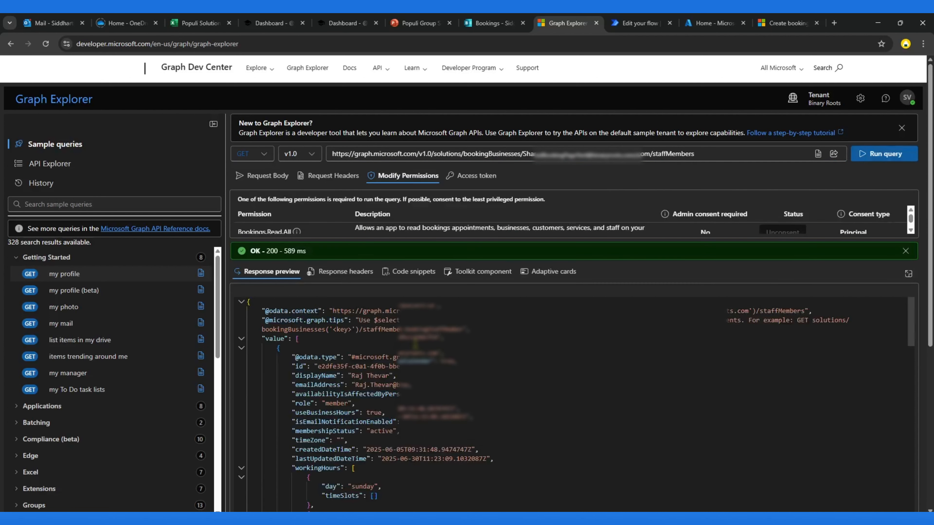
Step: Review the staff members list and select a staff member's id
{"action": "scroll", "coordinate": [390, 360], "scroll_direction": "down", "scroll_amount": 1}
{"action": "scroll", "coordinate": [304, 334], "scroll_direction": "down", "scroll_amount": 15}
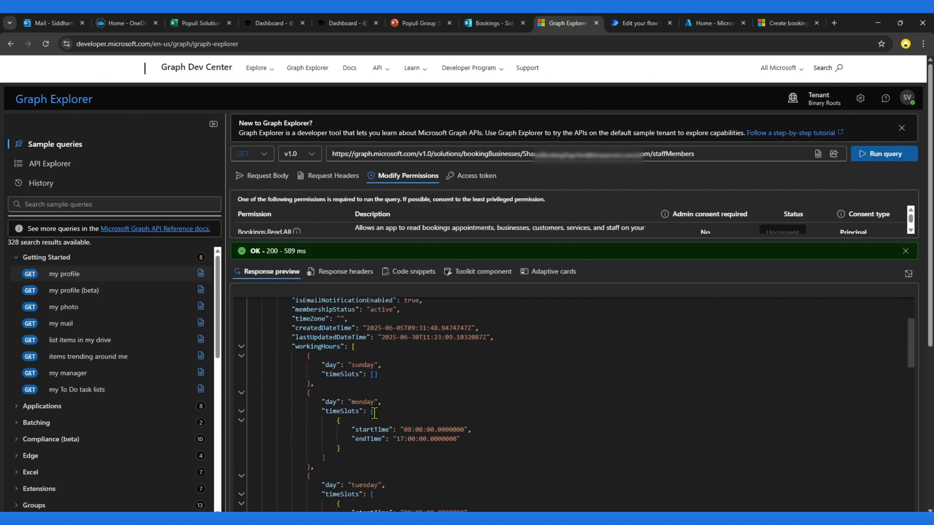
{"action": "scroll", "coordinate": [573, 405], "scroll_direction": "down", "scroll_amount": 4}
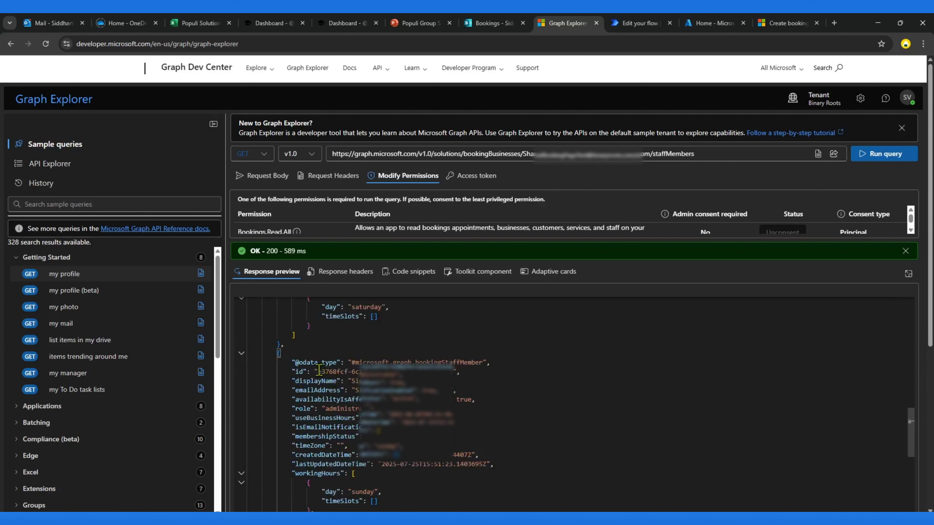
{"action": "left_click_drag", "start_coordinate": [318, 372], "coordinate": [360, 372]}
{"action": "left_click_drag", "start_coordinate": [434, 368], "coordinate": [453, 369]}
{"action": "scroll", "coordinate": [457, 369], "scroll_direction": "up", "scroll_amount": 4}
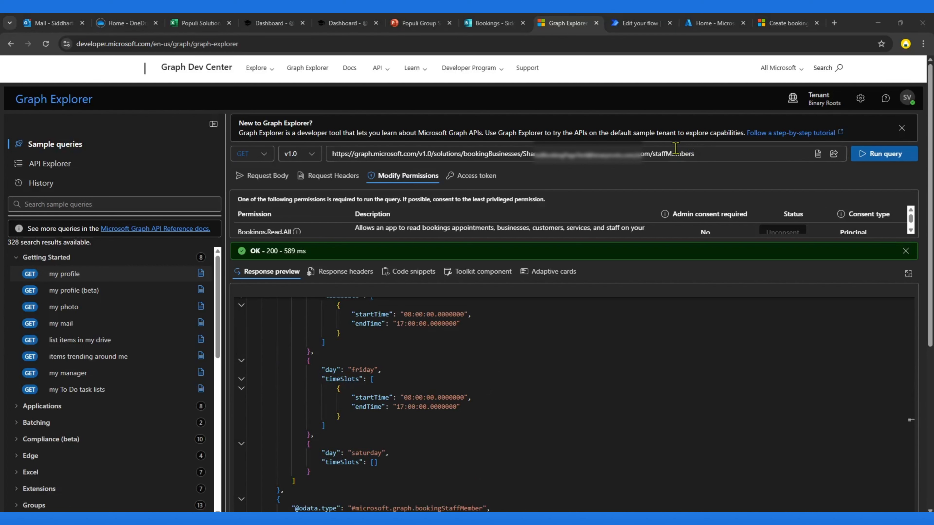
Step: Replace staffMembers with customers in the query URL, run it, and highlight the returned customer record
{"action": "double_click", "coordinate": [666, 154]}
{"action": "key", "text": "BackSpace"}
{"action": "type", "text": "c"}
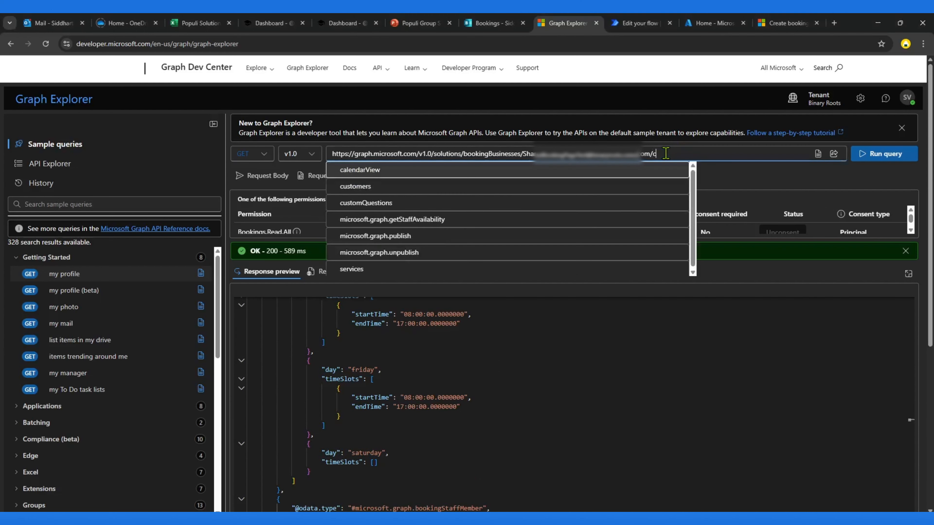
{"action": "left_click", "coordinate": [364, 190]}
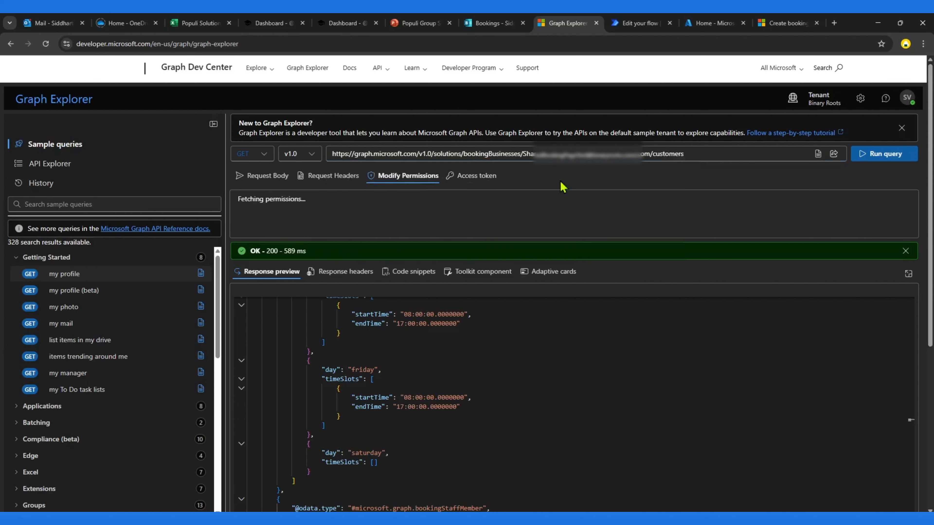
{"action": "left_click", "coordinate": [888, 155]}
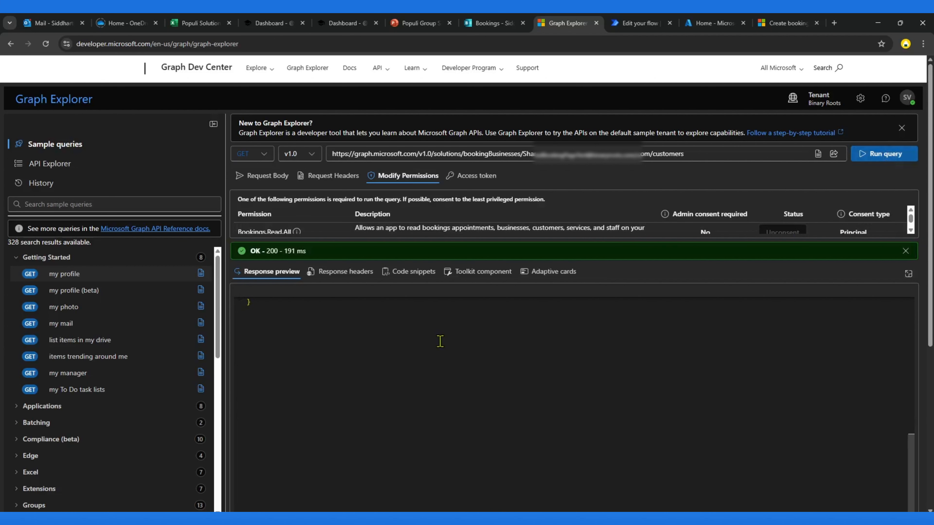
{"action": "left_click_drag", "start_coordinate": [396, 351], "coordinate": [409, 401]}
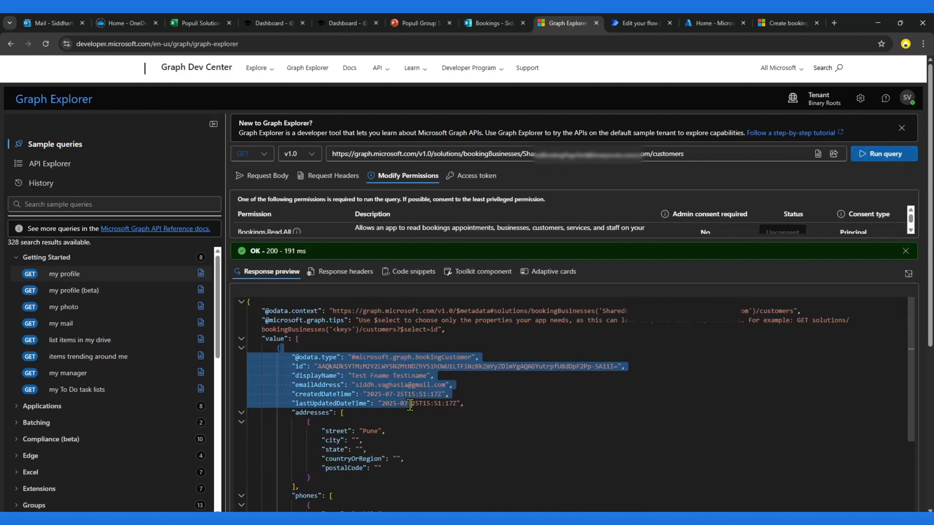
{"action": "left_click", "coordinate": [487, 422]}
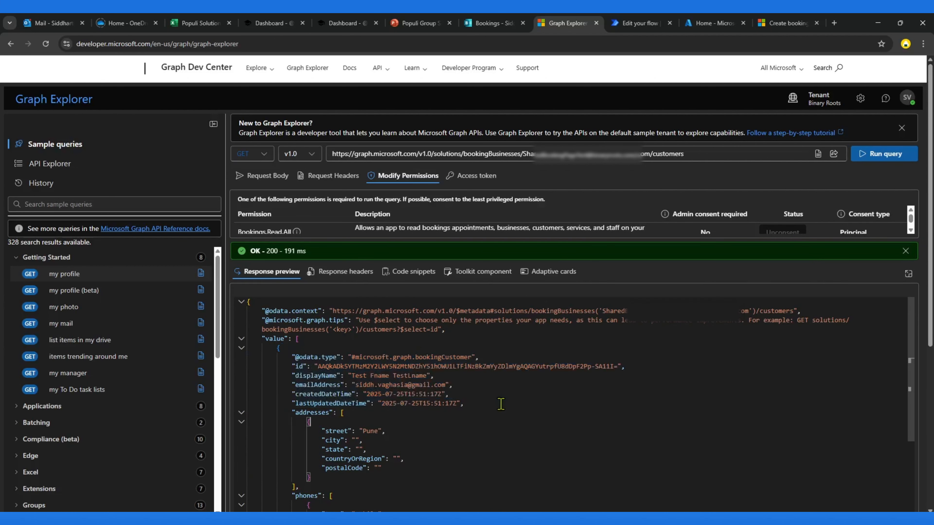
Step: Replace customers with services in the query URL and run the query to list the business's services
{"action": "double_click", "coordinate": [668, 153]}
{"action": "key", "text": "BackSpace"}
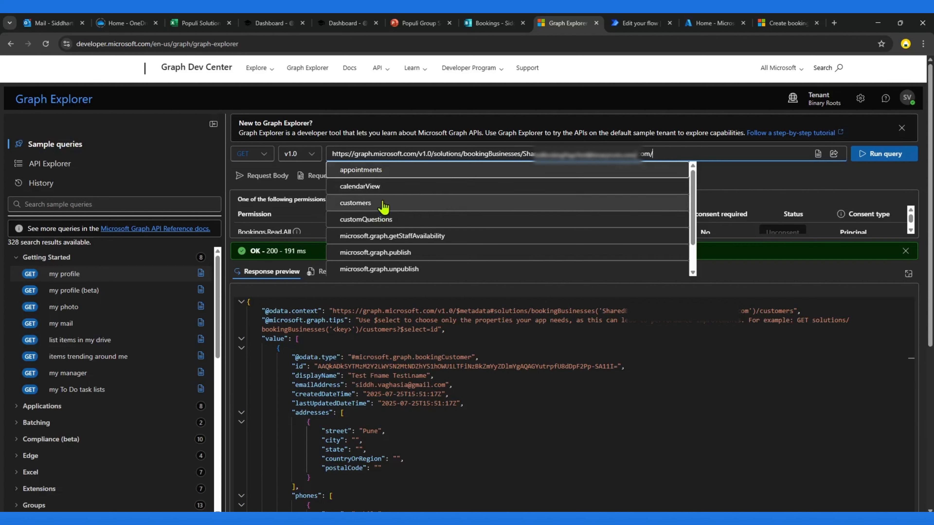
{"action": "scroll", "coordinate": [384, 223], "scroll_direction": "down", "scroll_amount": 2}
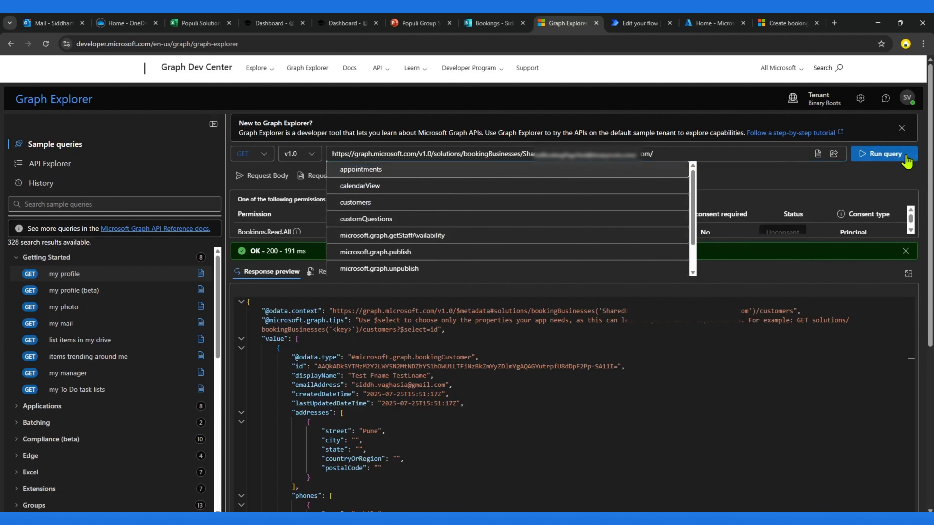
{"action": "left_click", "coordinate": [896, 158]}
{"action": "left_click", "coordinate": [747, 153]}
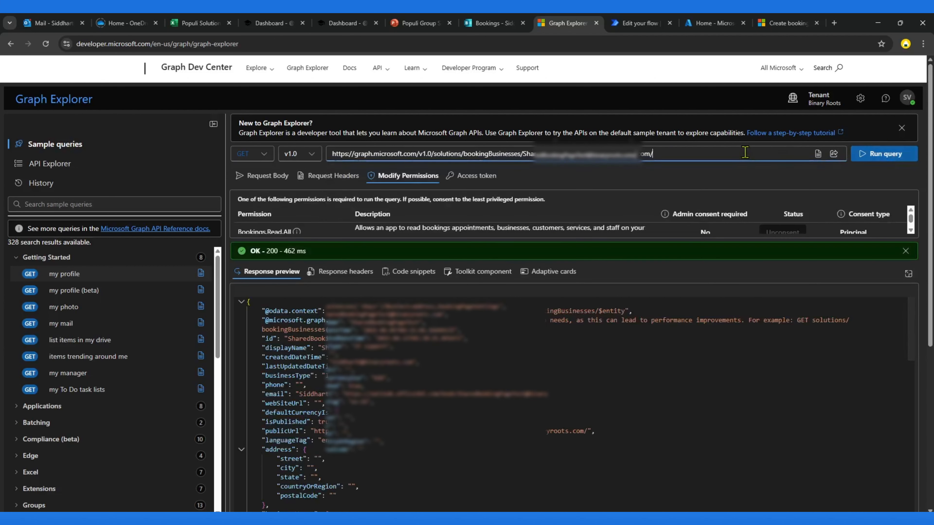
{"action": "type", "text": "ser"}
{"action": "left_click", "coordinate": [460, 172]}
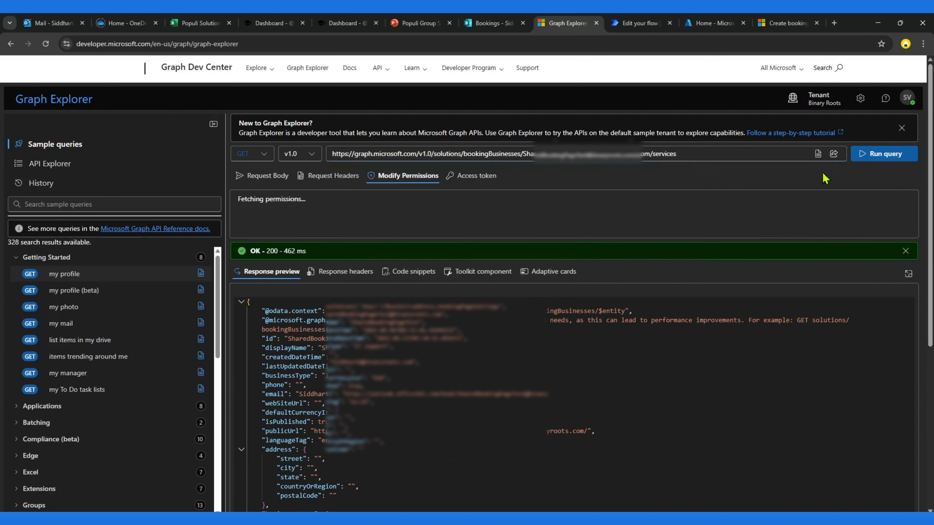
{"action": "left_click", "coordinate": [879, 158]}
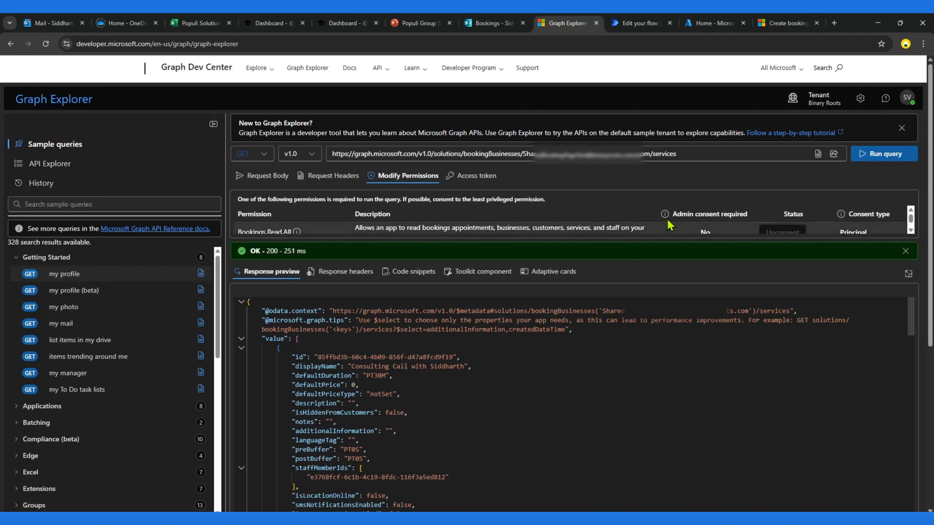
{"action": "double_click", "coordinate": [667, 154]}
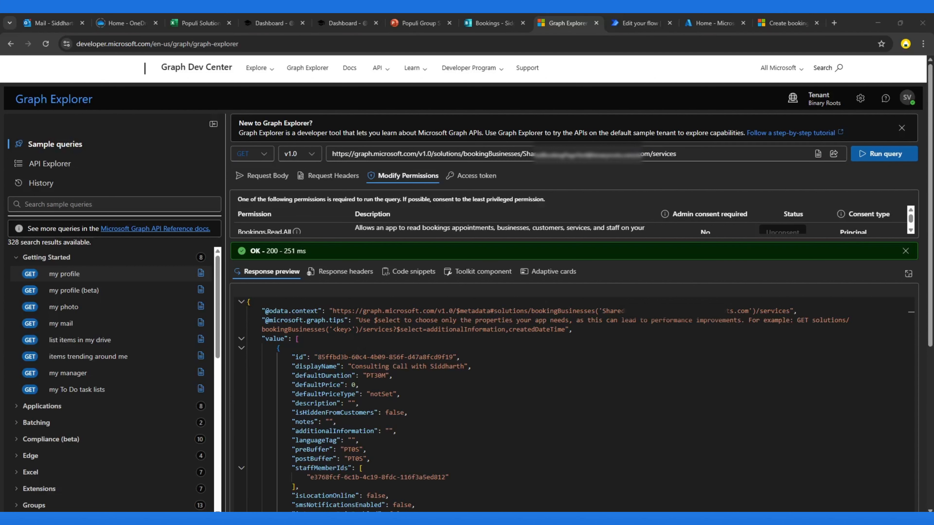
Step: Switch to the flow editor and change to the classic designer without saving
{"action": "left_click", "coordinate": [618, 25]}
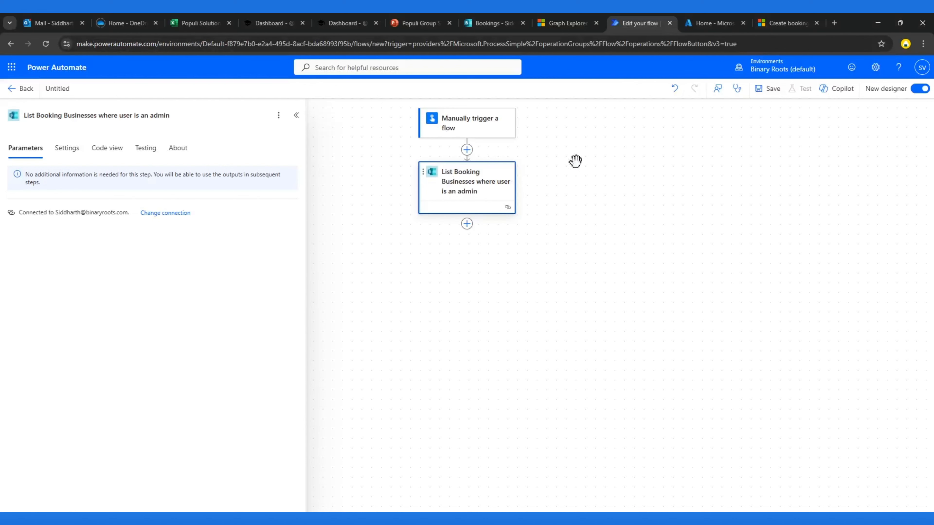
{"action": "left_click", "coordinate": [922, 90]}
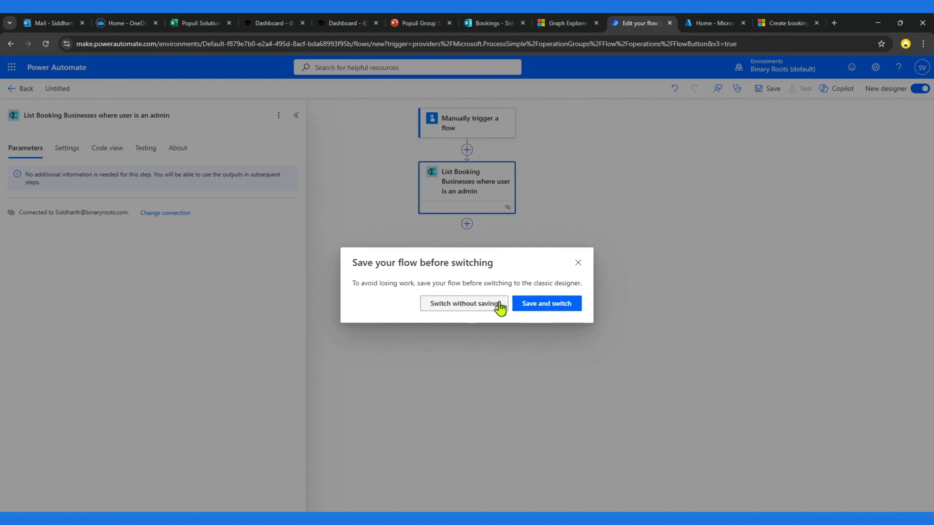
{"action": "left_click", "coordinate": [469, 305]}
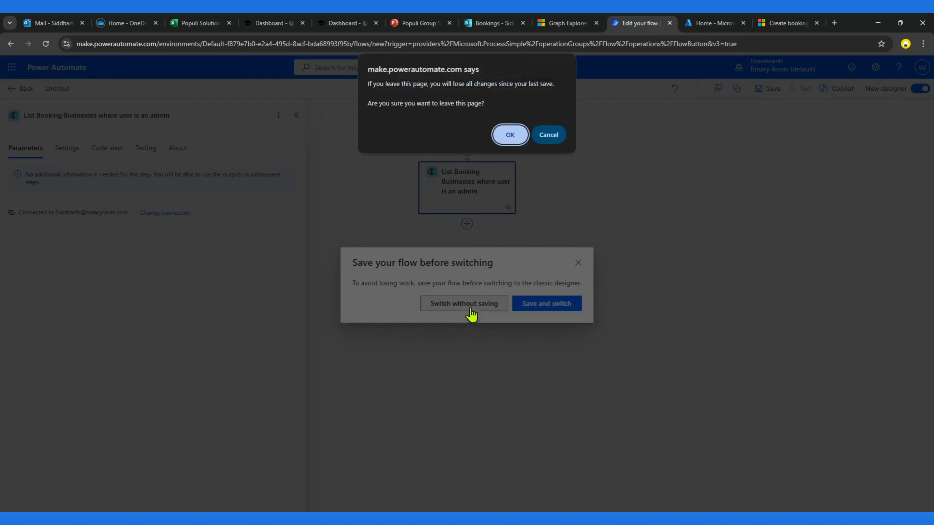
{"action": "left_click", "coordinate": [511, 137]}
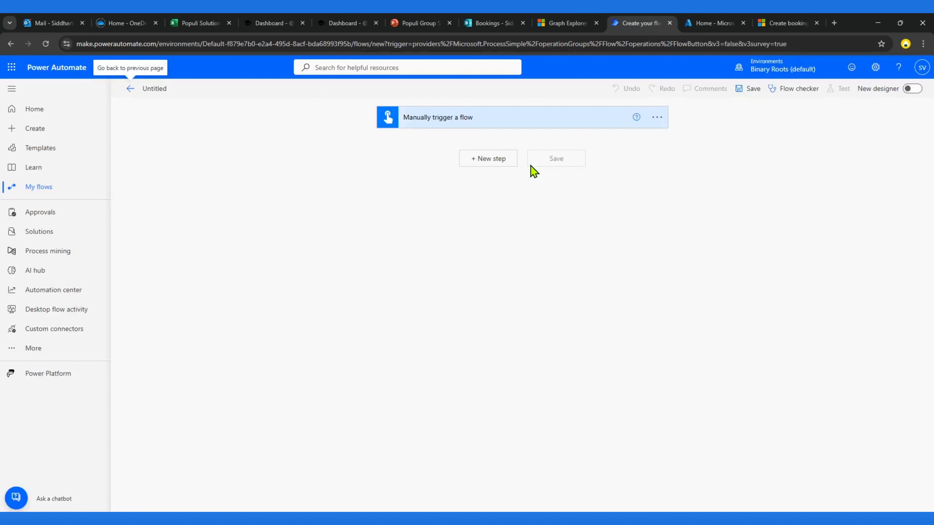
Step: Open a new step and browse the Microsoft Bookings connector's available actions
{"action": "left_click", "coordinate": [500, 160]}
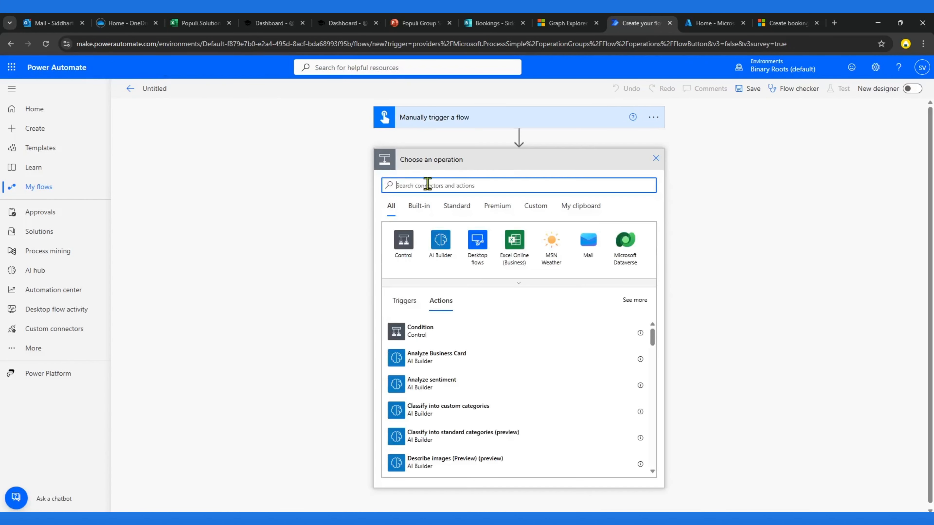
{"action": "type", "text": "bookings"}
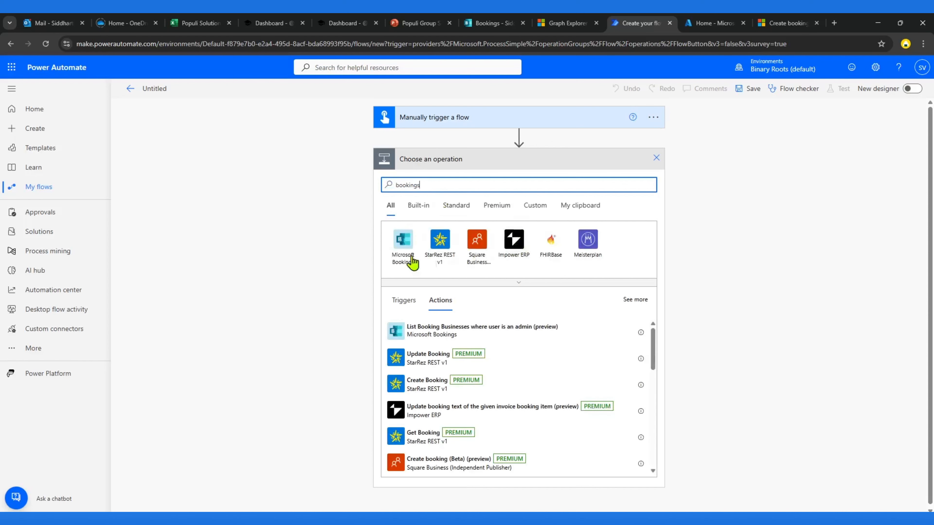
{"action": "left_click", "coordinate": [401, 249]}
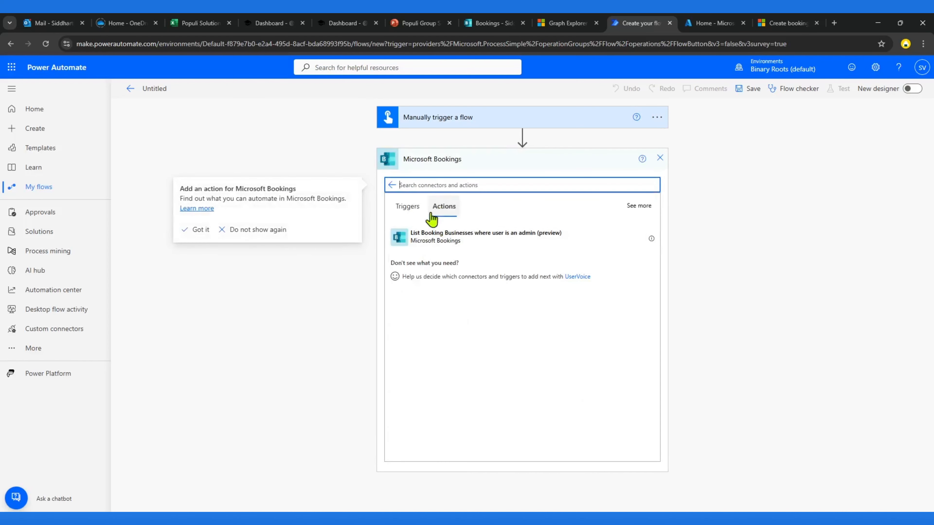
{"action": "left_click", "coordinate": [392, 186]}
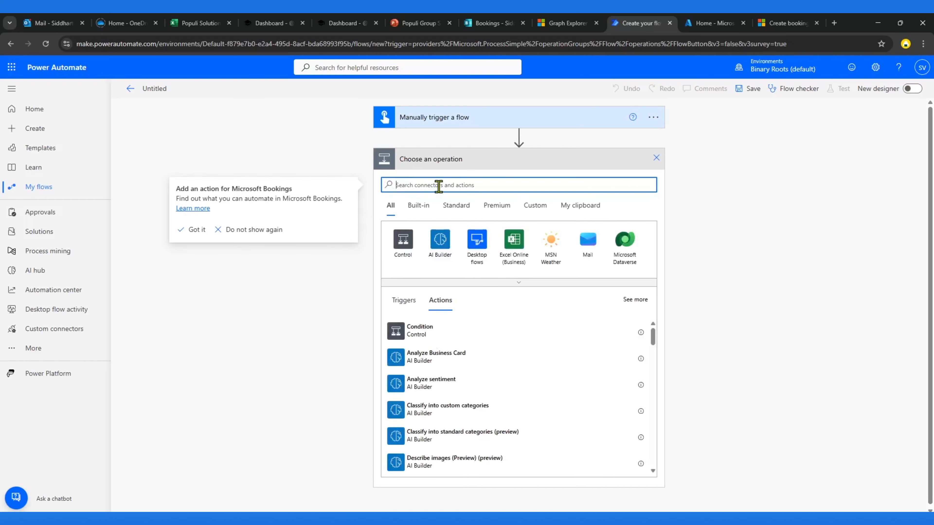
Step: Search operations for http and add the premium HTTP action to the flow
{"action": "type", "text": "http"}
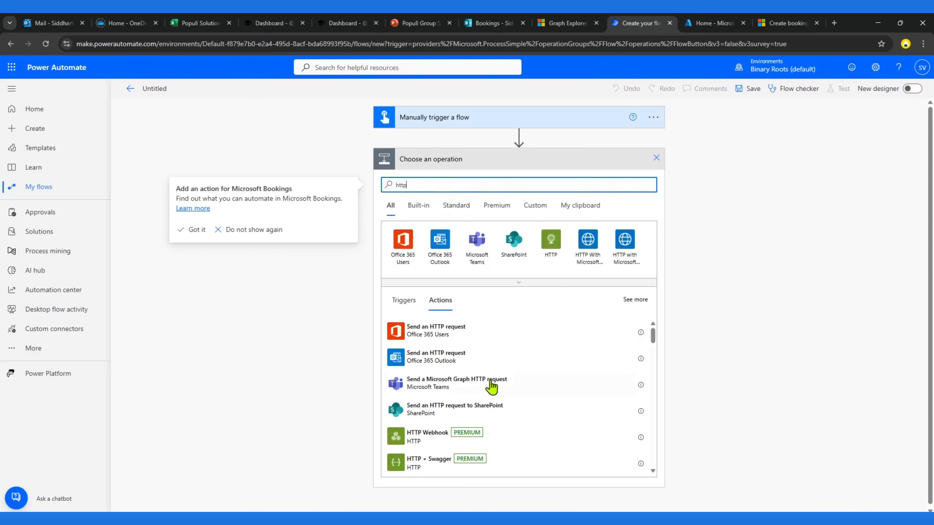
{"action": "scroll", "coordinate": [492, 386], "scroll_direction": "down", "scroll_amount": 3}
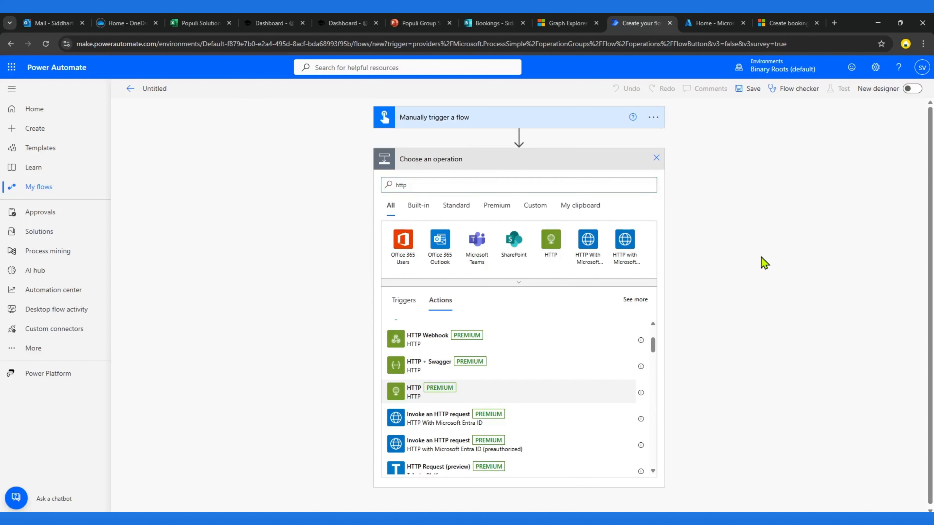
{"action": "left_click", "coordinate": [648, 181]}
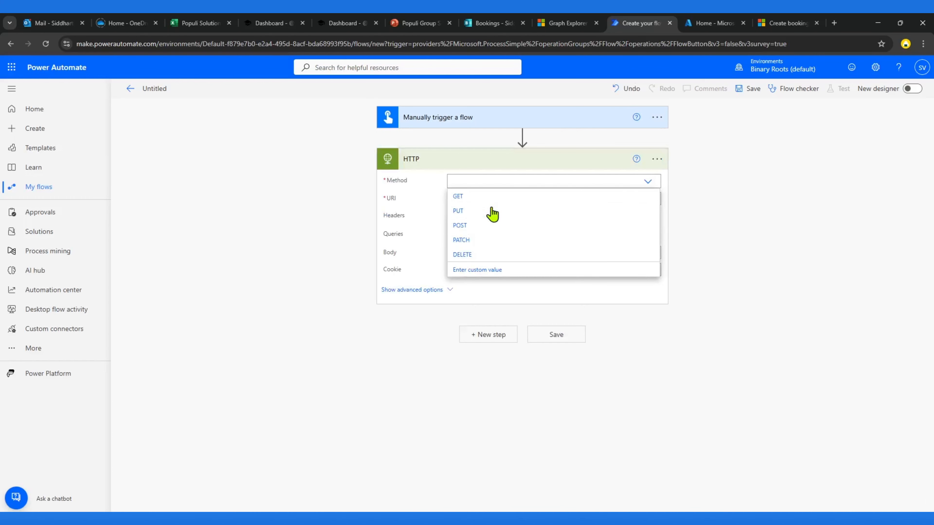
Step: Set the HTTP action's method to POST and paste the appointments endpoint path from the documentation into the URI
{"action": "left_click", "coordinate": [465, 226]}
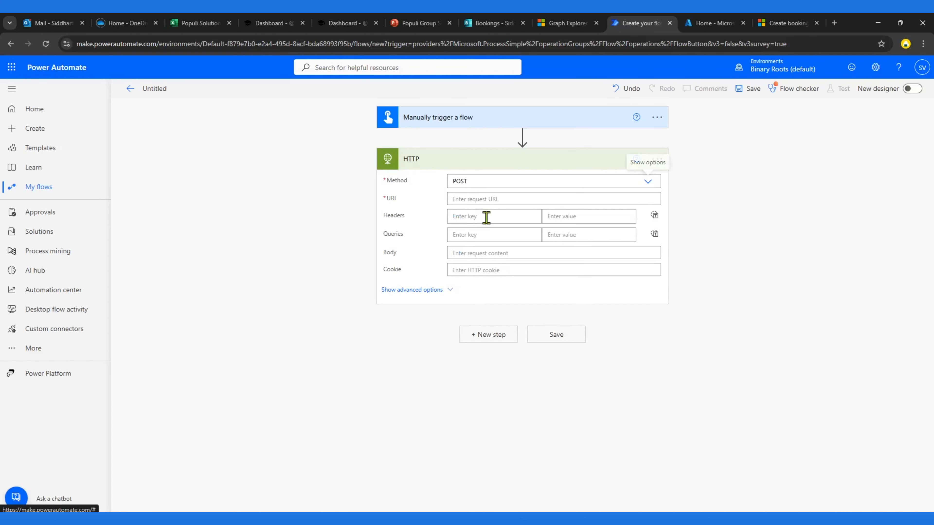
{"action": "left_click", "coordinate": [571, 29]}
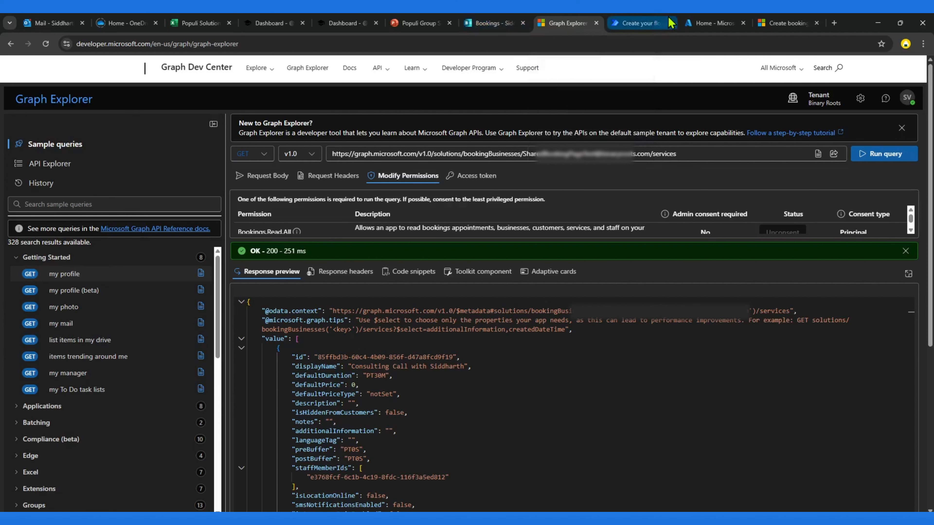
{"action": "left_click", "coordinate": [787, 23]}
{"action": "scroll", "coordinate": [455, 281], "scroll_direction": "up", "scroll_amount": 15}
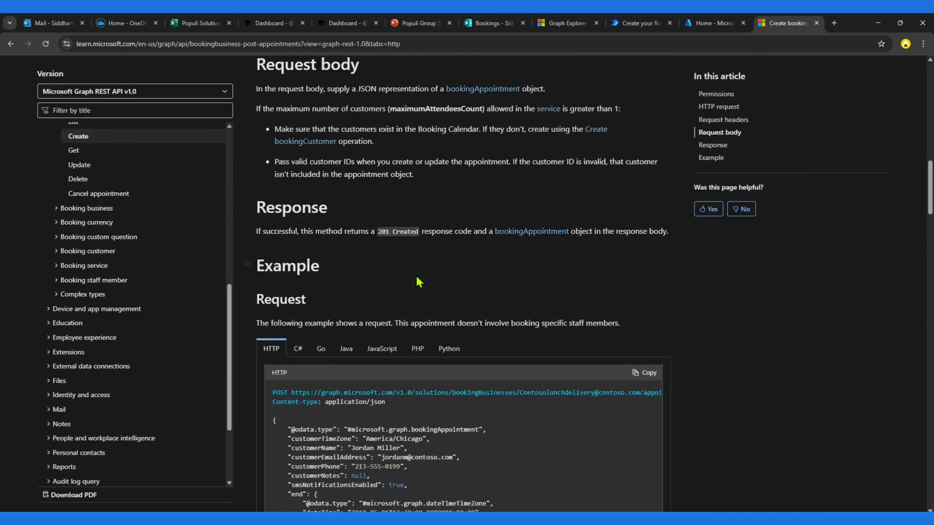
{"action": "left_click_drag", "start_coordinate": [475, 152], "coordinate": [294, 152]}
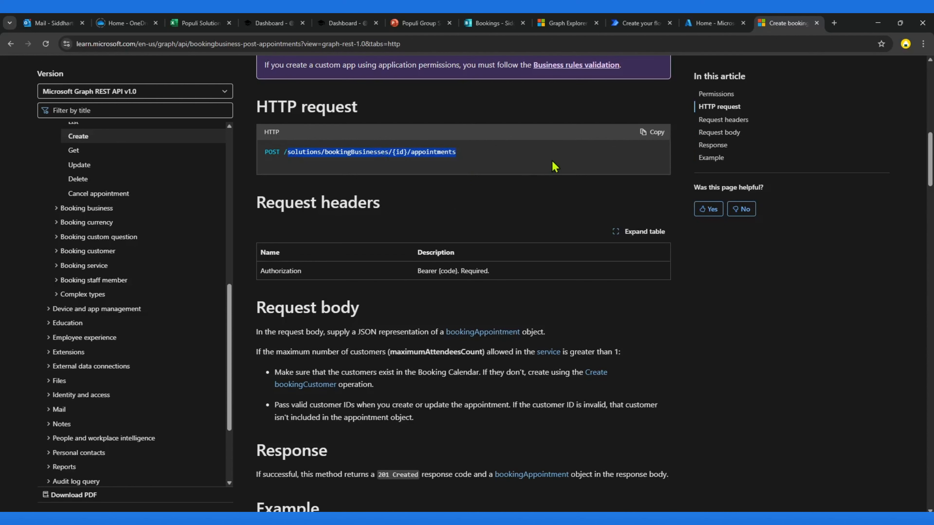
{"action": "left_click", "coordinate": [640, 23]}
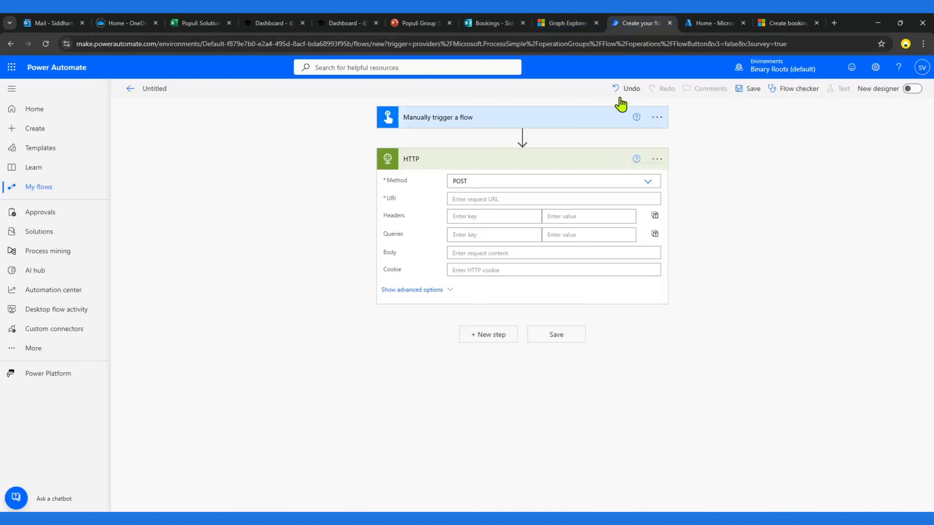
{"action": "left_click", "coordinate": [500, 198]}
{"action": "type", "text": "solutions/bookingBusinesses/{id}/appointments"}
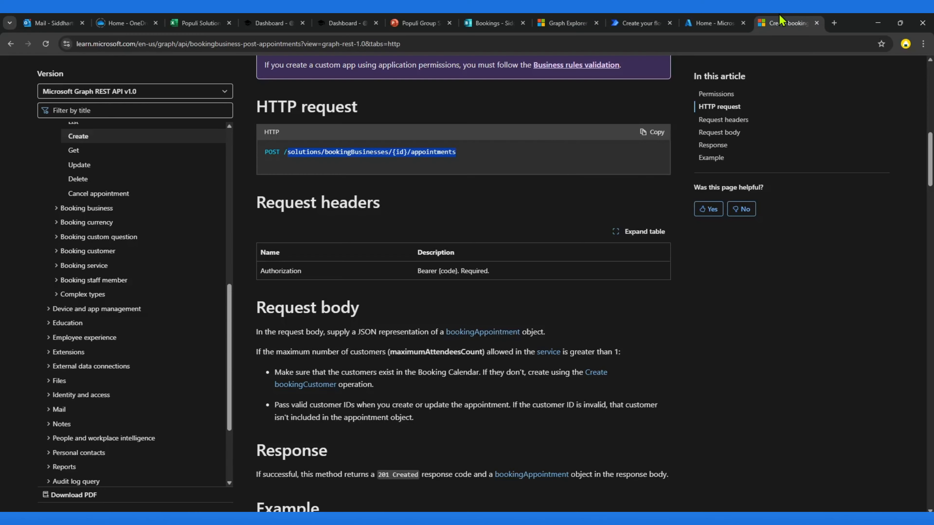
Step: Prefix the URI with the Graph base URL copied from the Graph Explorer query
{"action": "left_click", "coordinate": [787, 23]}
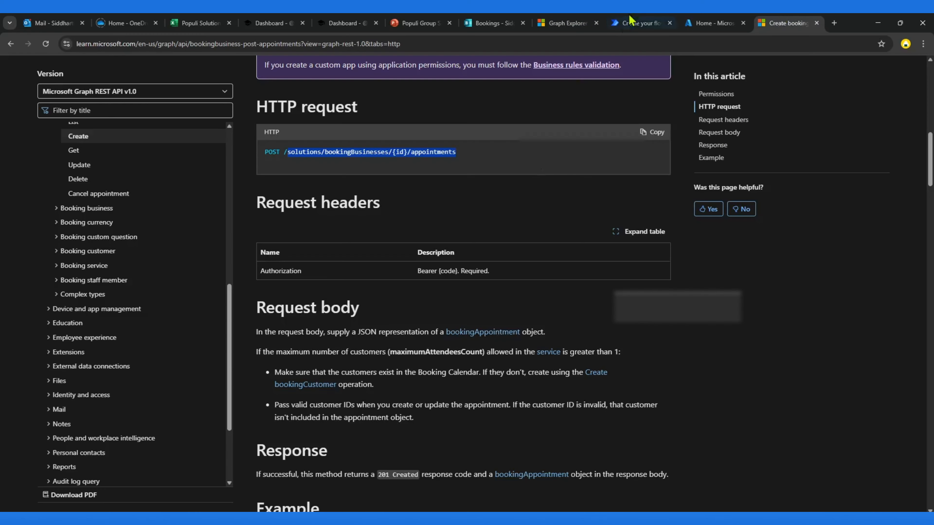
{"action": "left_click", "coordinate": [569, 20]}
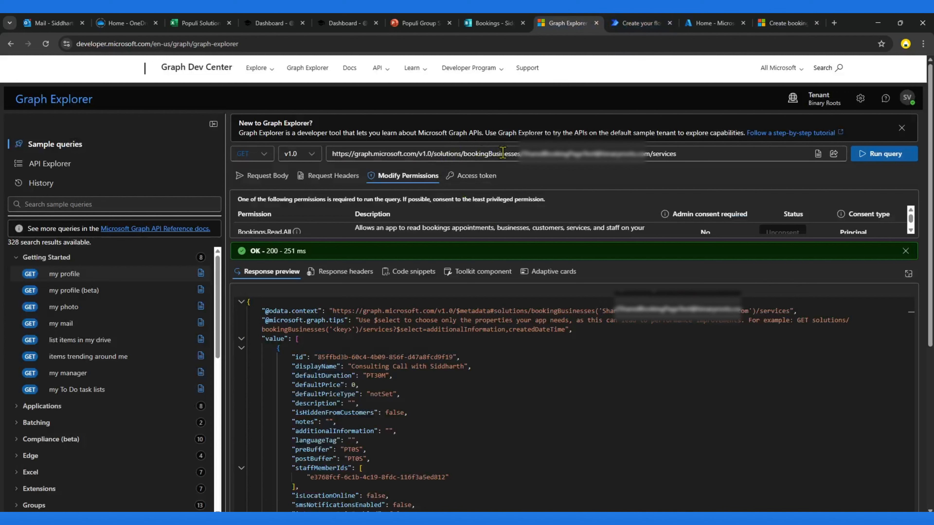
{"action": "left_click_drag", "start_coordinate": [433, 152], "coordinate": [332, 153]}
{"action": "key", "text": "ctrl+c"}
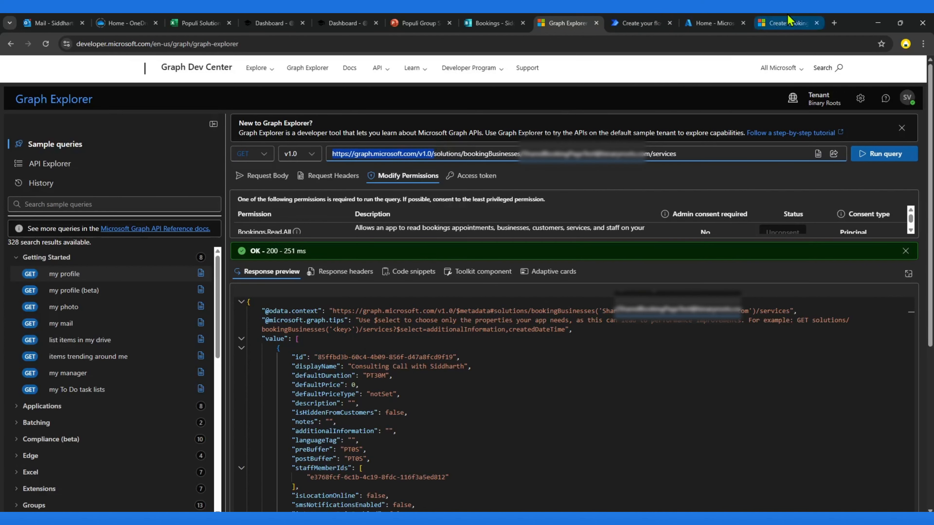
{"action": "left_click", "coordinate": [789, 23]}
{"action": "left_click", "coordinate": [715, 23]}
{"action": "left_click", "coordinate": [638, 23]}
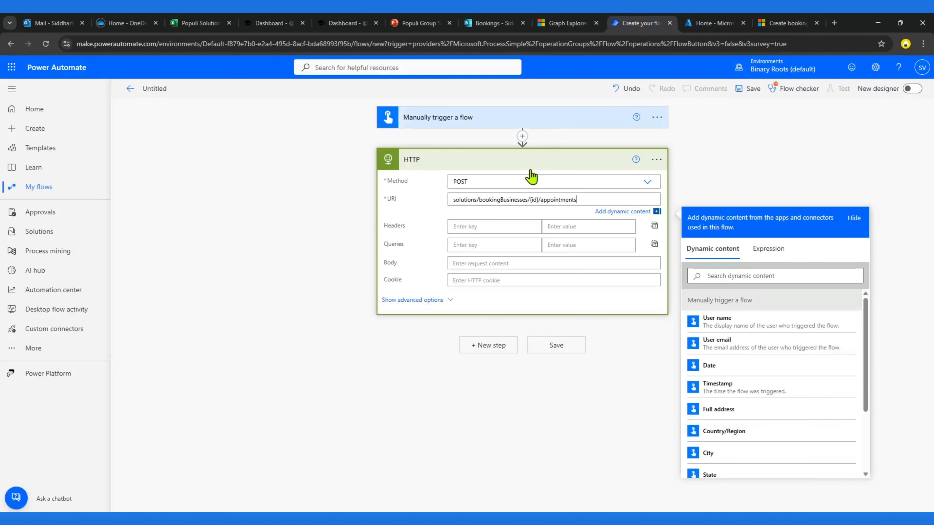
{"action": "key", "text": "ctrl+v"}
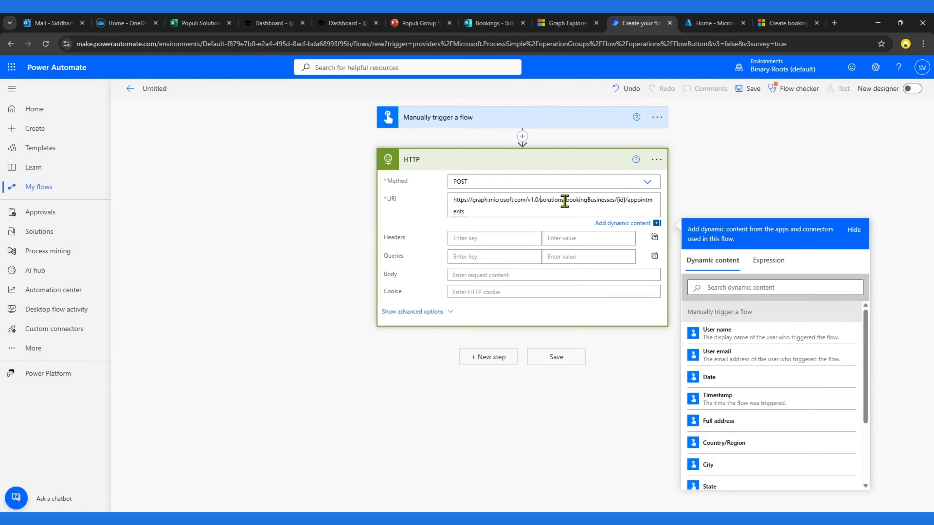
Step: Replace {id} in the URI with the booking business ID copied from Graph Explorer
{"action": "left_click", "coordinate": [568, 23]}
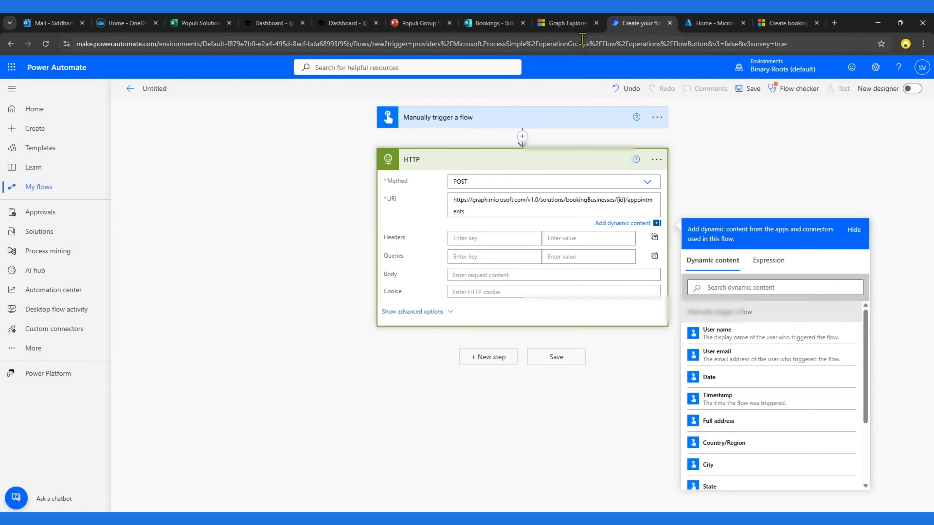
{"action": "left_click", "coordinate": [523, 151]}
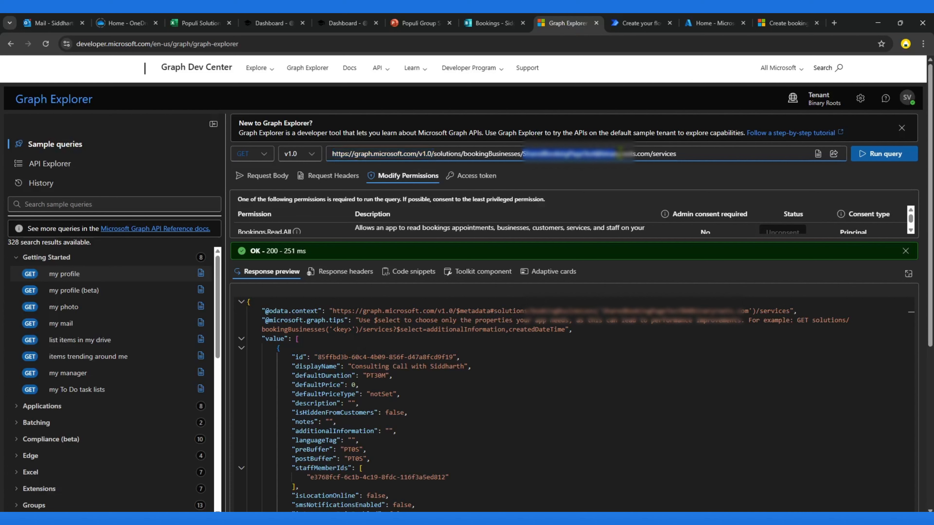
{"action": "left_click", "coordinate": [712, 23]}
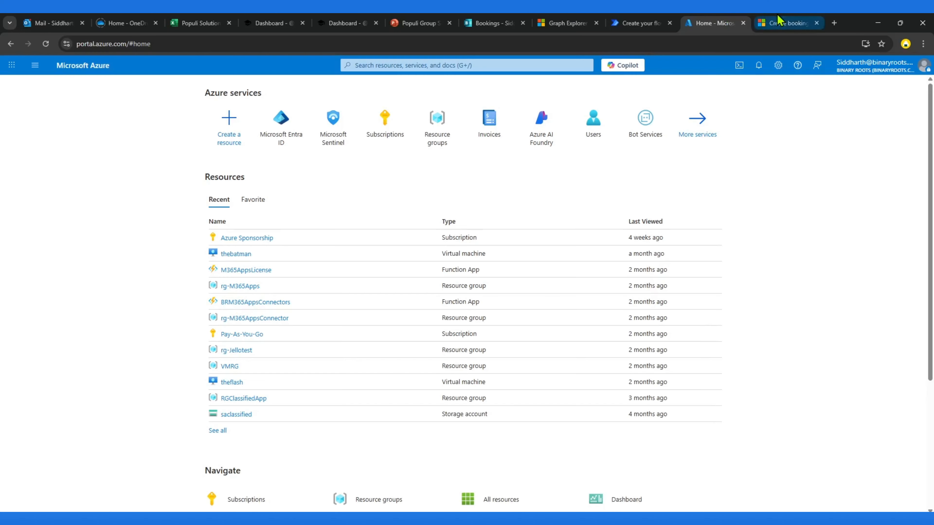
{"action": "left_click", "coordinate": [787, 23]}
{"action": "left_click", "coordinate": [649, 22]}
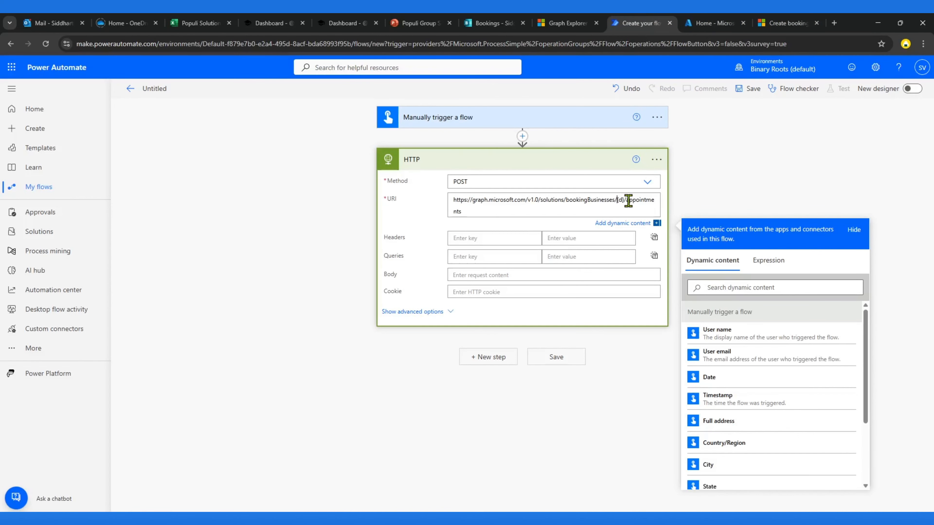
{"action": "key", "text": "ctrl+v"}
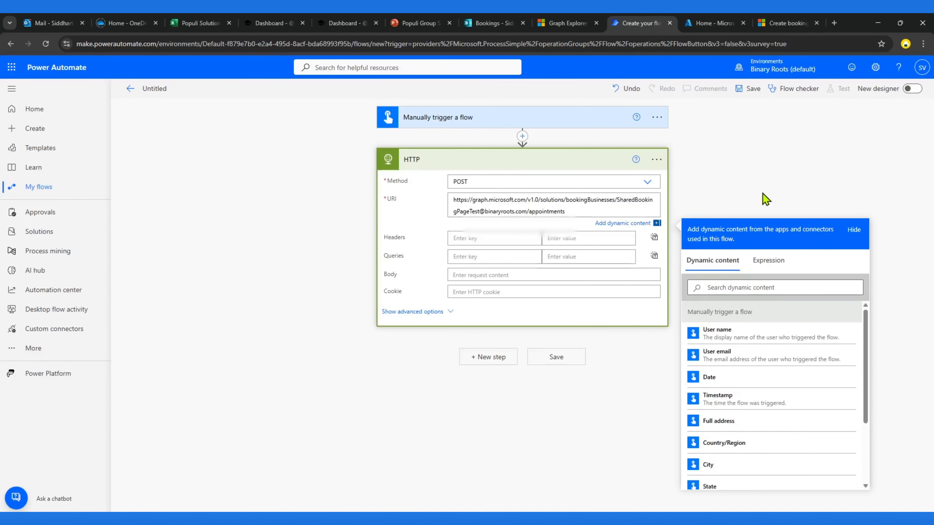
Step: Save the flow and dismiss the feedback survey
{"action": "left_click", "coordinate": [817, 99]}
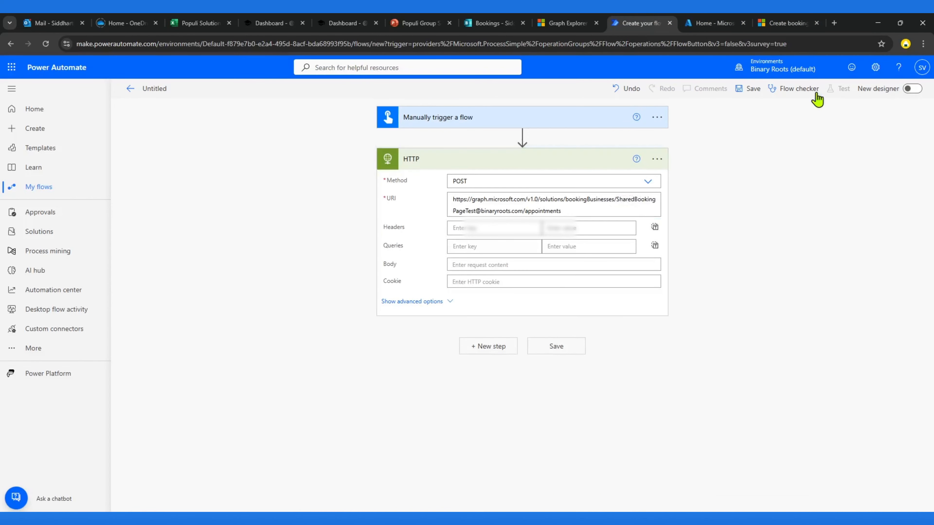
{"action": "left_click", "coordinate": [750, 90]}
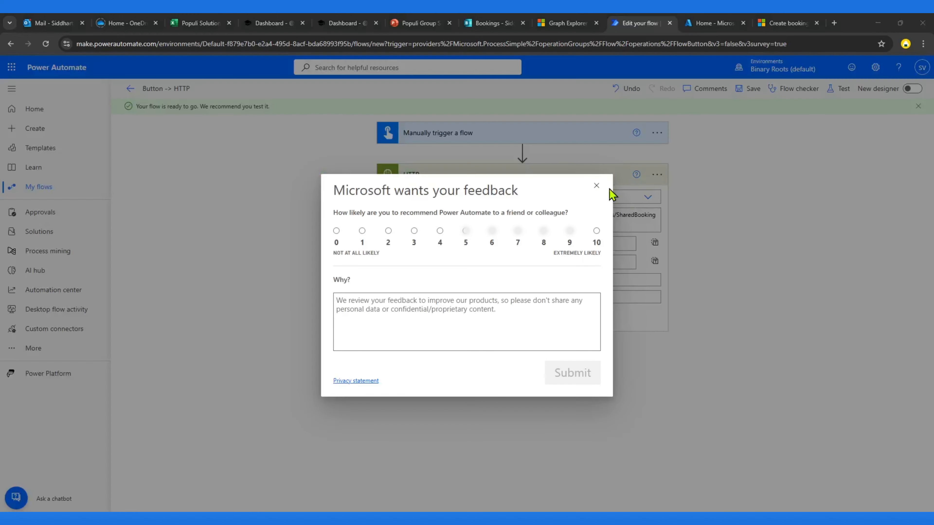
{"action": "left_click", "coordinate": [600, 187]}
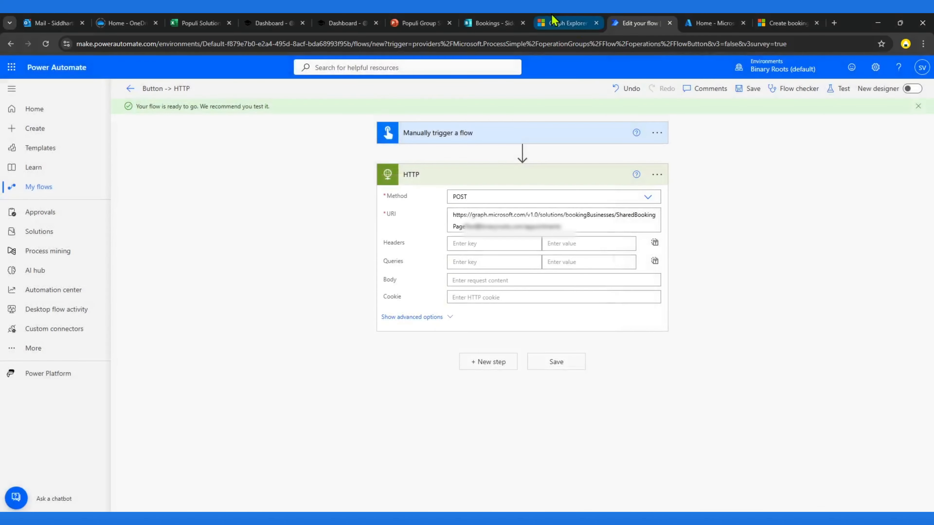
Step: Review the Bookings permissions listed for the query in Graph Explorer
{"action": "left_click", "coordinate": [568, 23]}
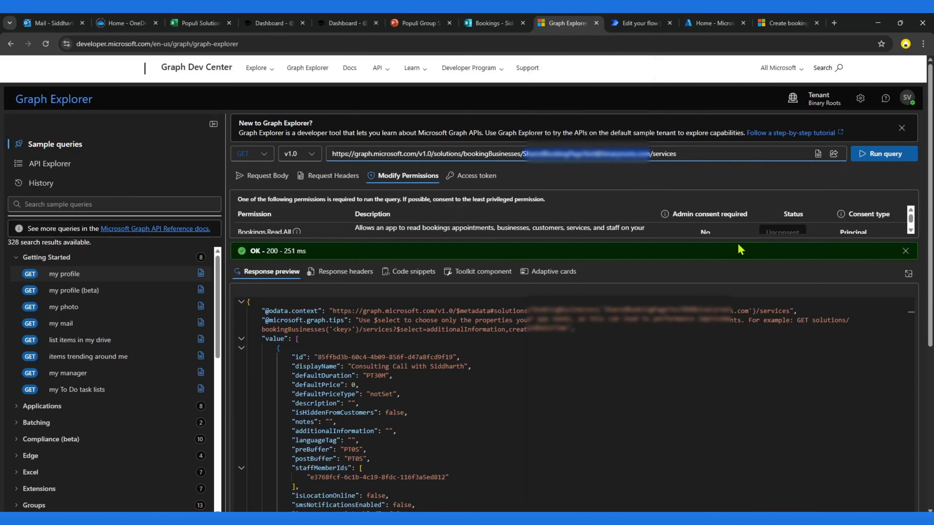
{"action": "left_click_drag", "start_coordinate": [723, 241], "coordinate": [700, 325]}
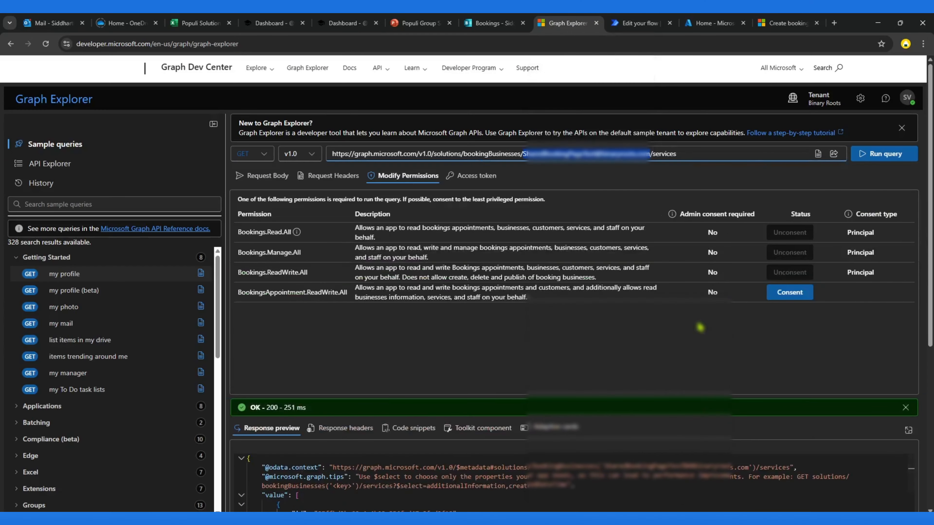
{"action": "left_click", "coordinate": [640, 23]}
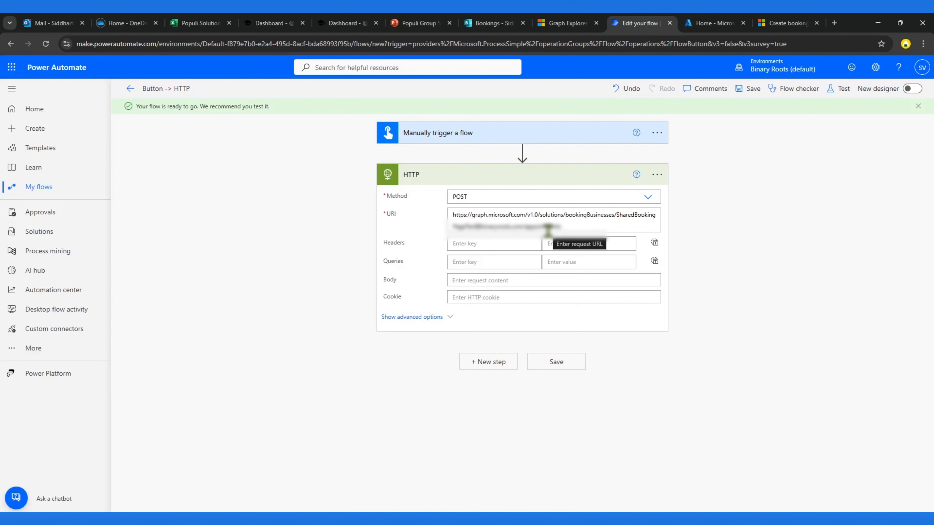
Step: Set the HTTP action's authentication to Active Directory OAuth with the Secret credential type
{"action": "left_click", "coordinate": [438, 318]}
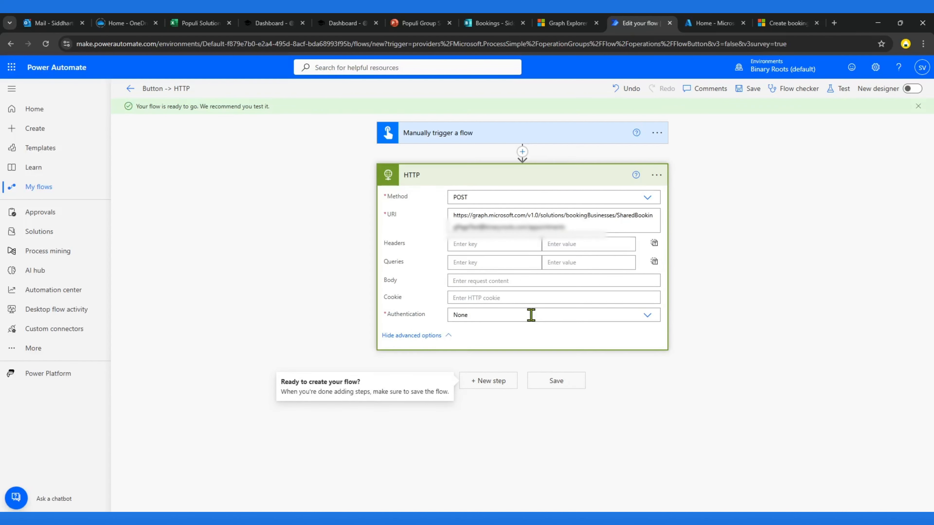
{"action": "left_click", "coordinate": [647, 316]}
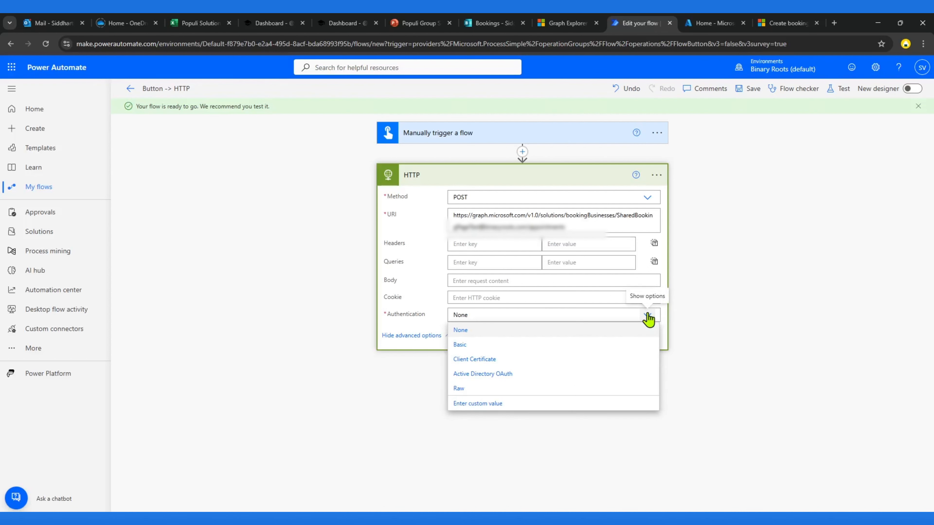
{"action": "left_click", "coordinate": [491, 374]}
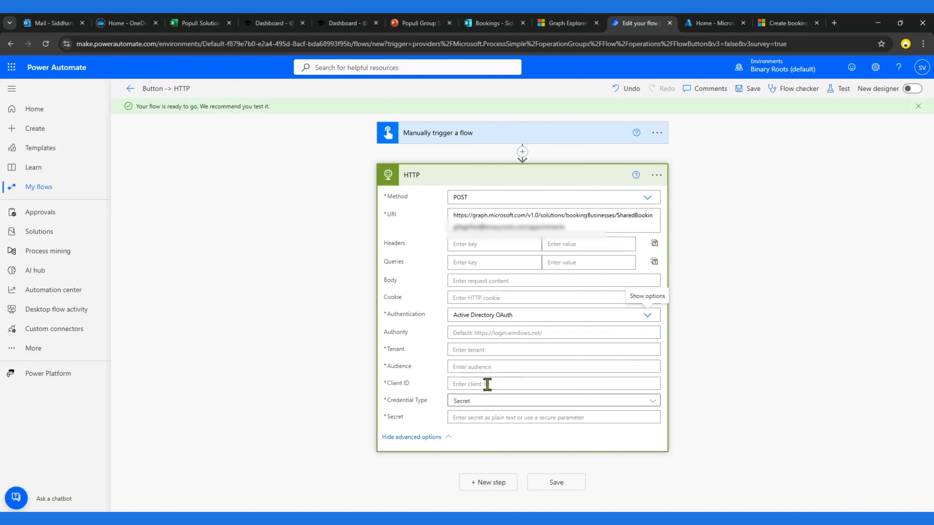
{"action": "left_click", "coordinate": [492, 405]}
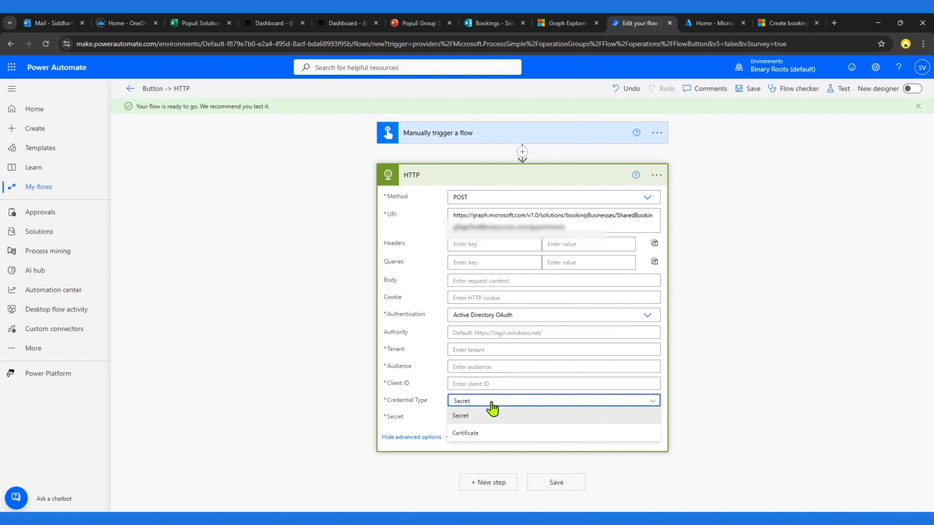
{"action": "left_click", "coordinate": [493, 414]}
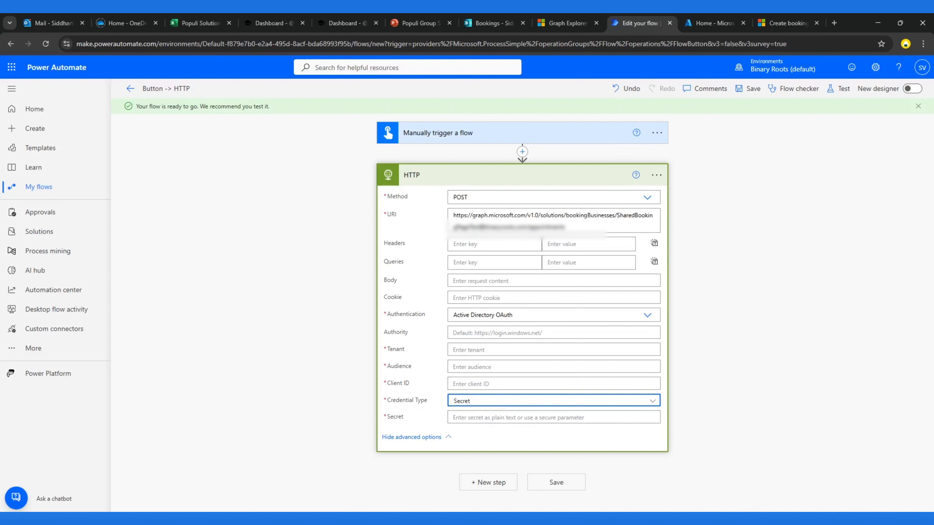
{"action": "key", "text": "alt+Tab"}
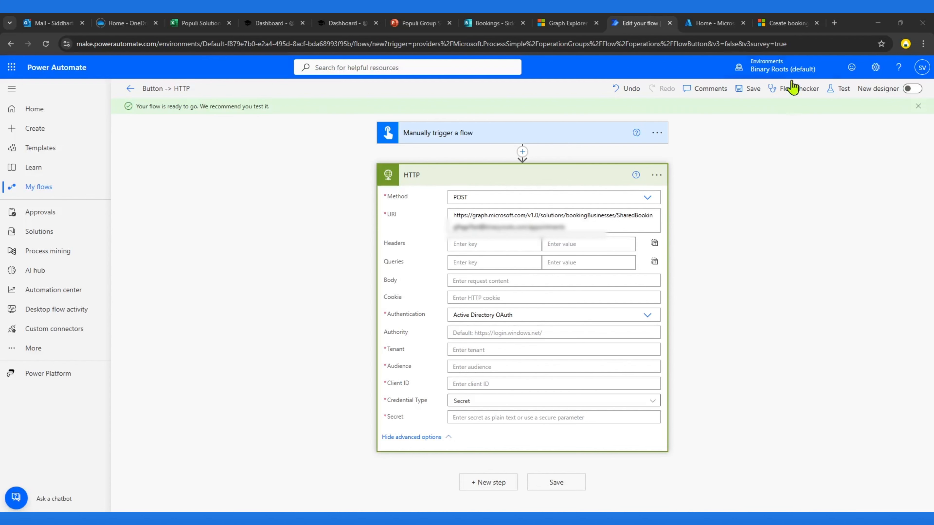
Step: Open App registrations in Microsoft Entra ID in the Azure portal
{"action": "left_click", "coordinate": [712, 23]}
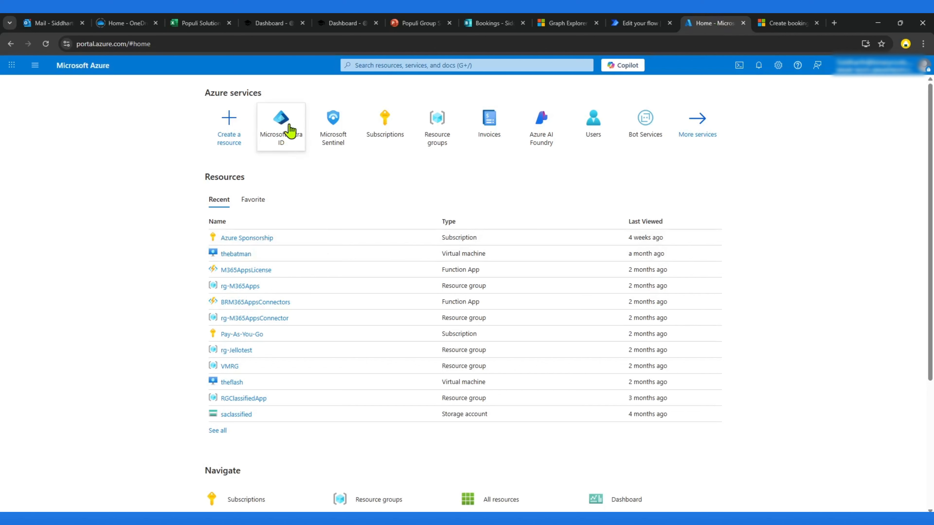
{"action": "left_click", "coordinate": [276, 128]}
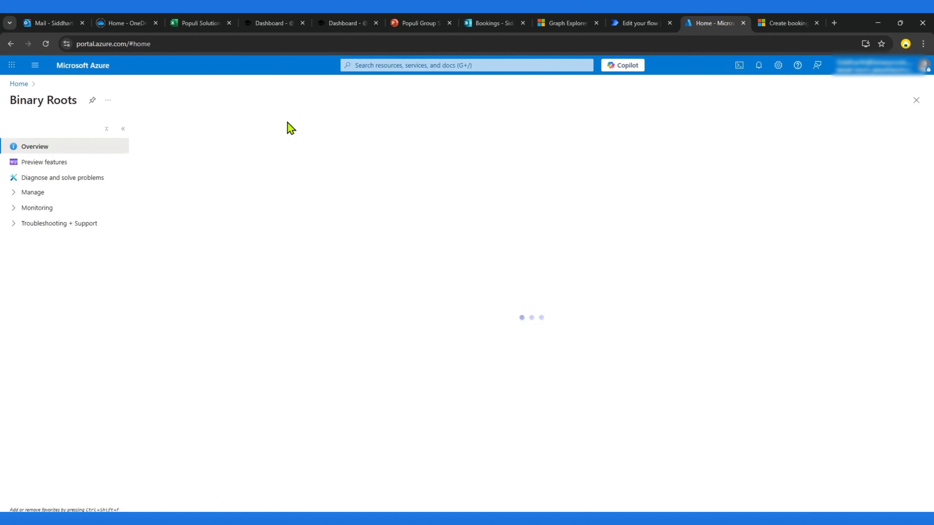
{"action": "left_click", "coordinate": [13, 193]}
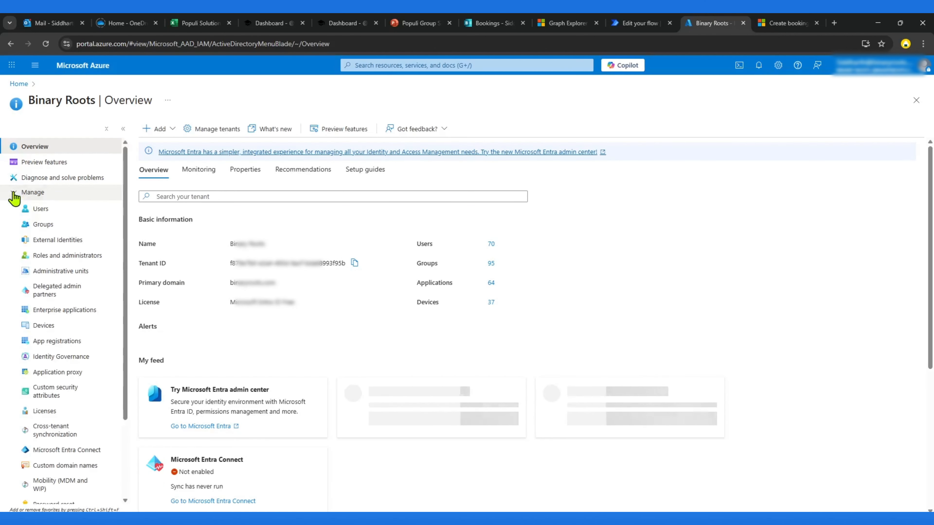
{"action": "left_click", "coordinate": [158, 129]}
{"action": "mouse_move", "coordinate": [172, 156]}
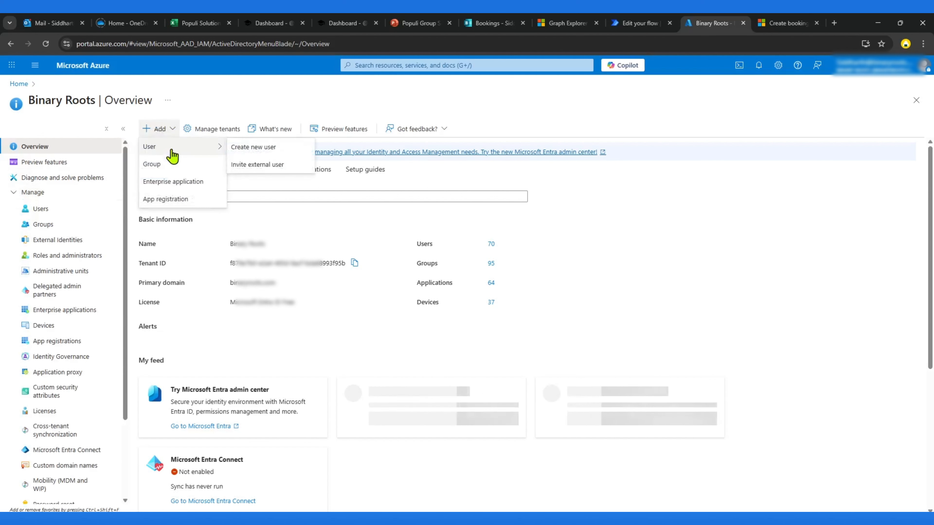
{"action": "left_click", "coordinate": [74, 346]}
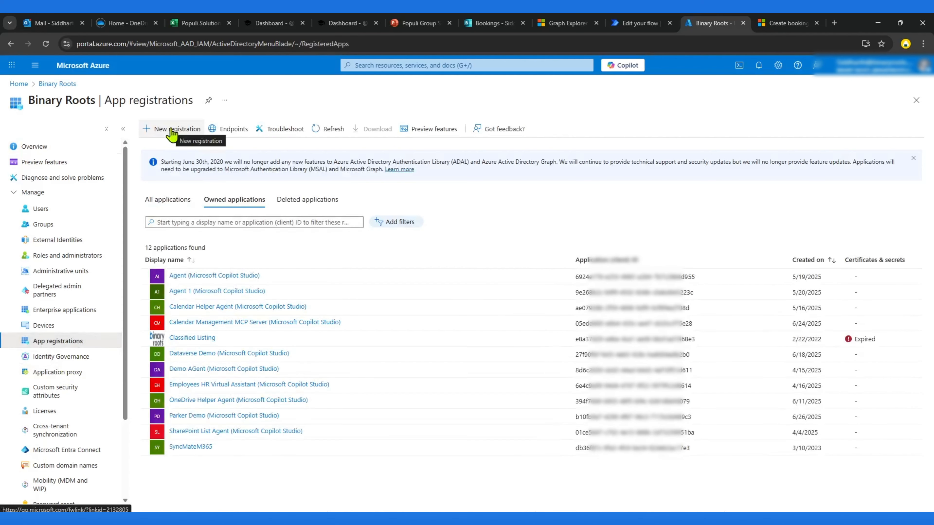
Step: Register a new application named TestBookingAPI for accounts in this organizational directory only
{"action": "left_click", "coordinate": [172, 129]}
{"action": "left_click", "coordinate": [84, 164]}
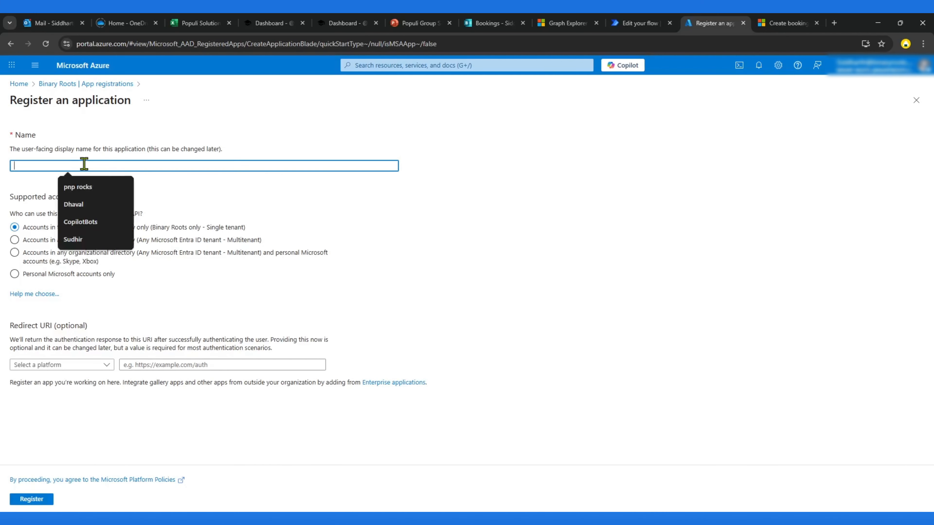
{"action": "type", "text": "TestBookingAPI"}
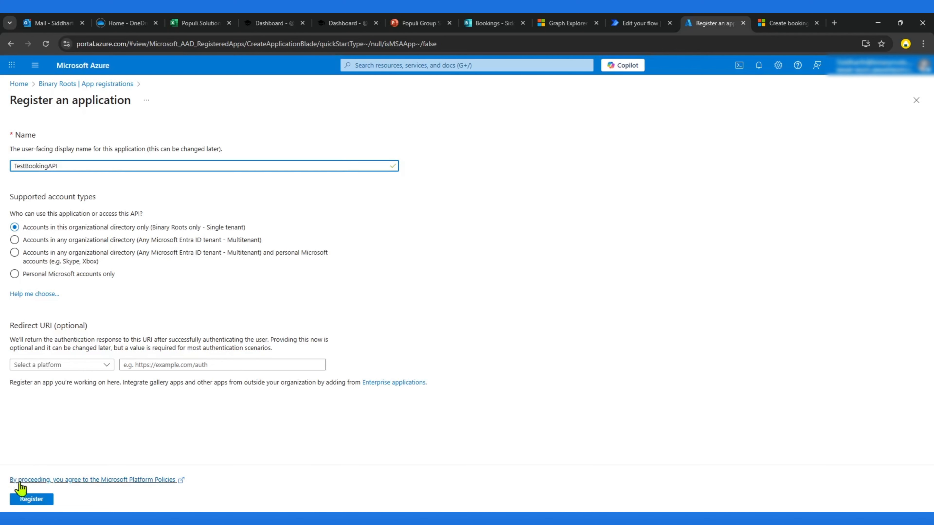
{"action": "left_click", "coordinate": [30, 501]}
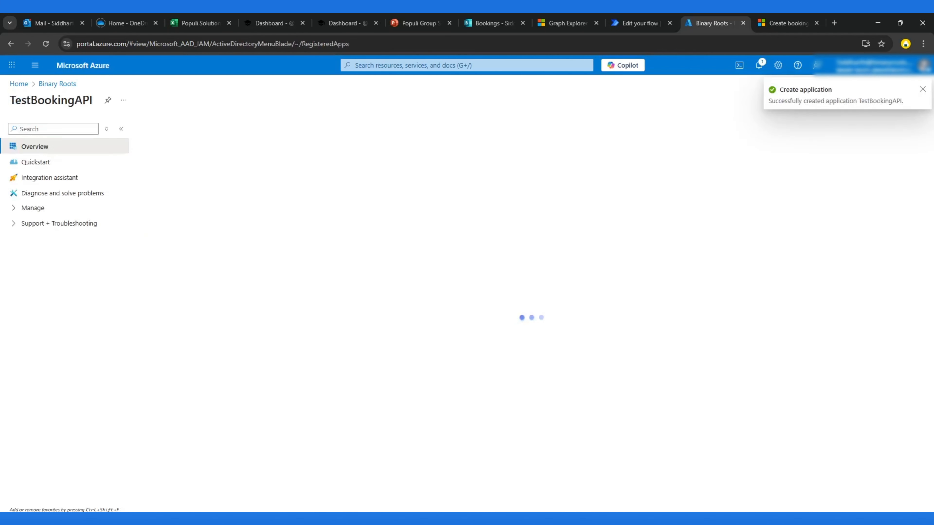
Step: Copy the app's Application (client) ID and paste it into the HTTP action's Client ID field
{"action": "left_click", "coordinate": [13, 212]}
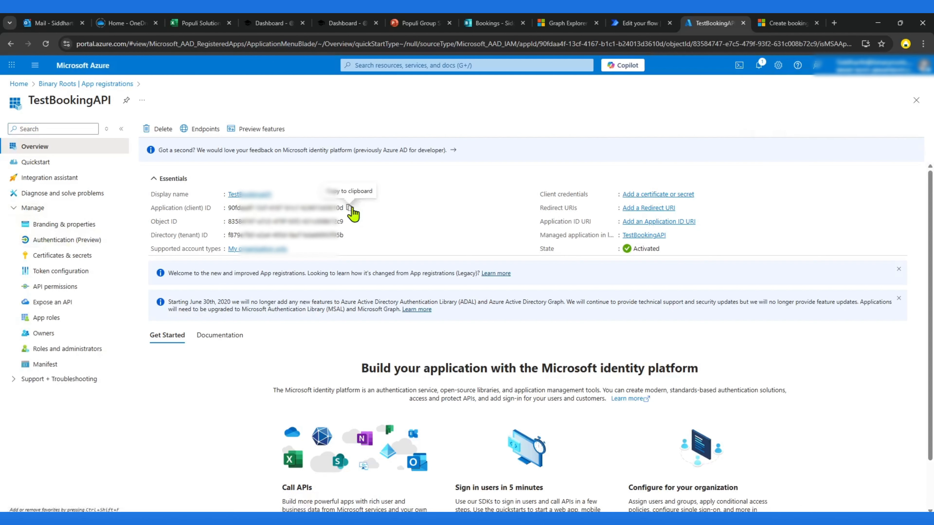
{"action": "left_click", "coordinate": [350, 208]}
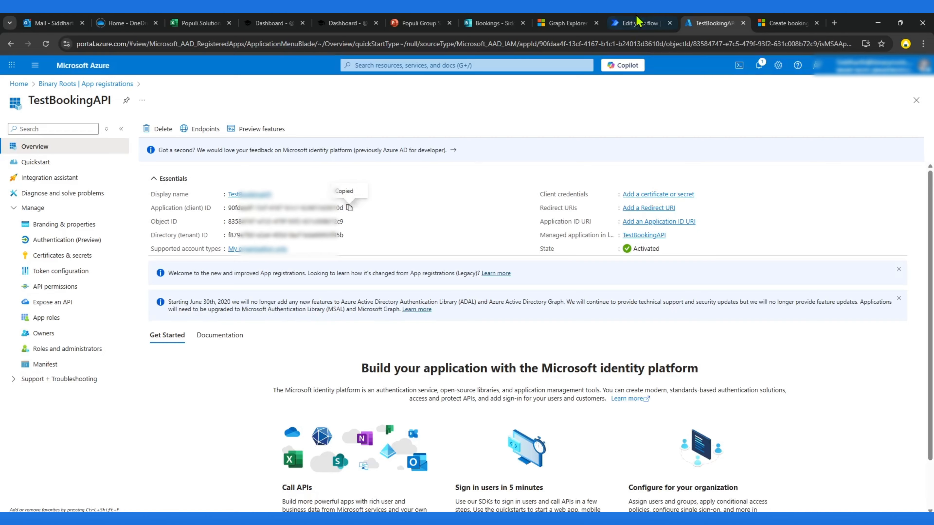
{"action": "left_click", "coordinate": [640, 23]}
{"action": "left_click", "coordinate": [493, 385]}
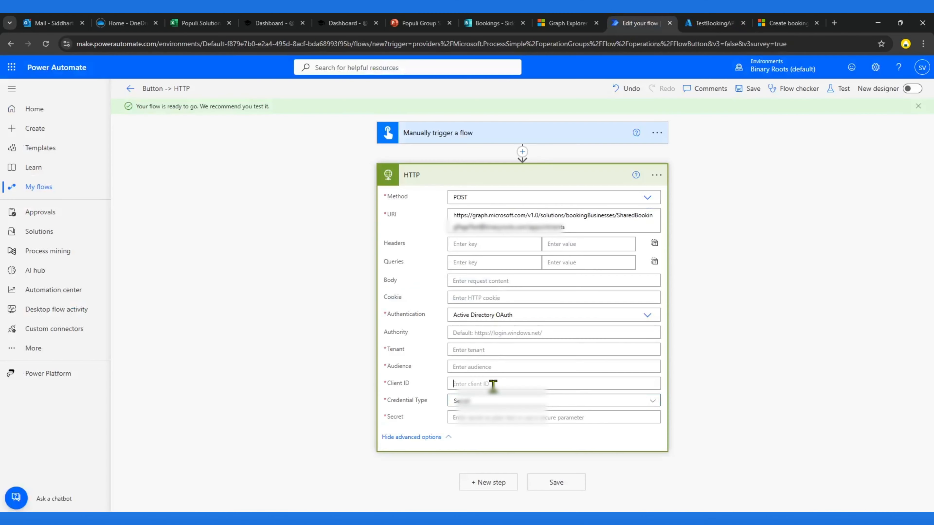
{"action": "key", "text": "ctrl+v"}
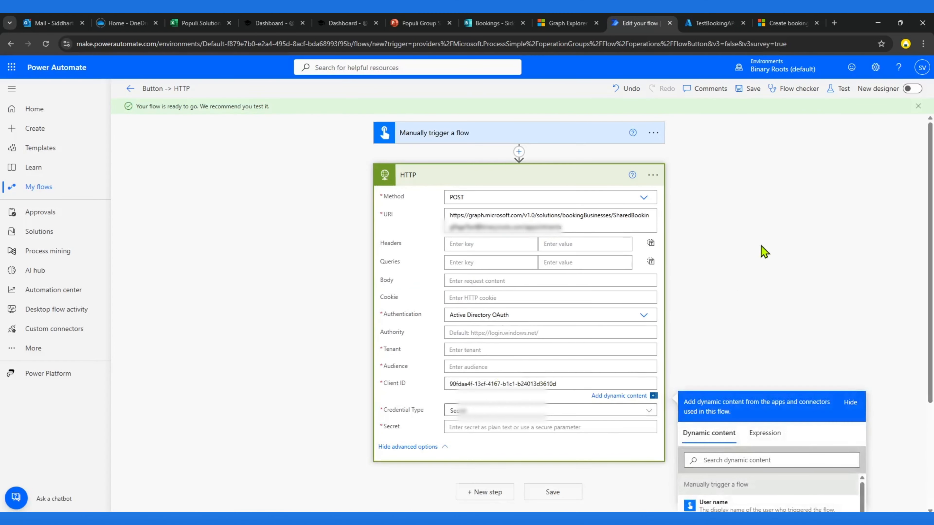
{"action": "left_click", "coordinate": [762, 245]}
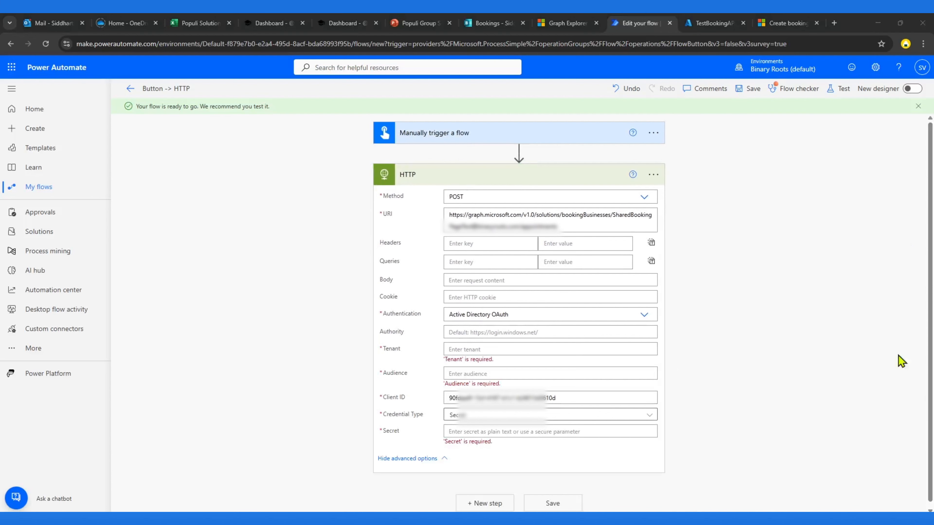
Step: Copy the app's Directory (tenant) ID and paste it into the HTTP action's Tenant field
{"action": "left_click", "coordinate": [460, 349]}
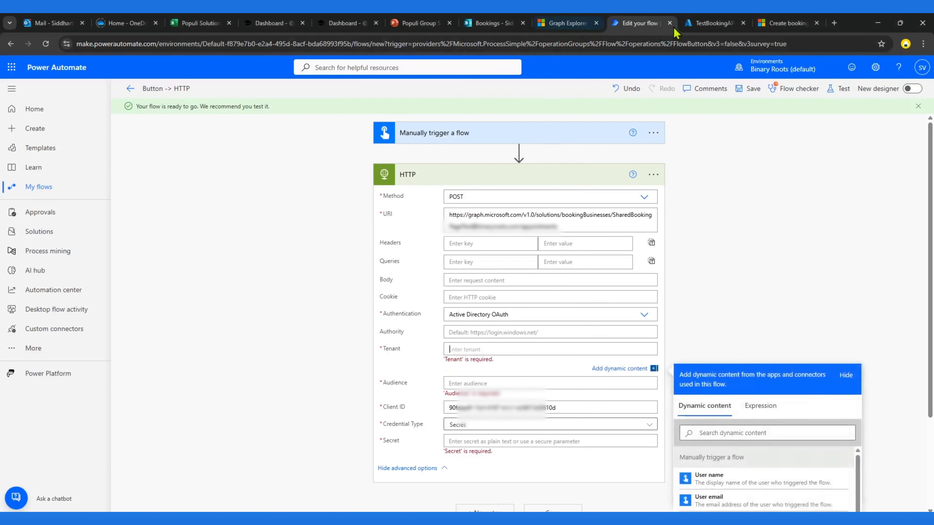
{"action": "left_click", "coordinate": [711, 23]}
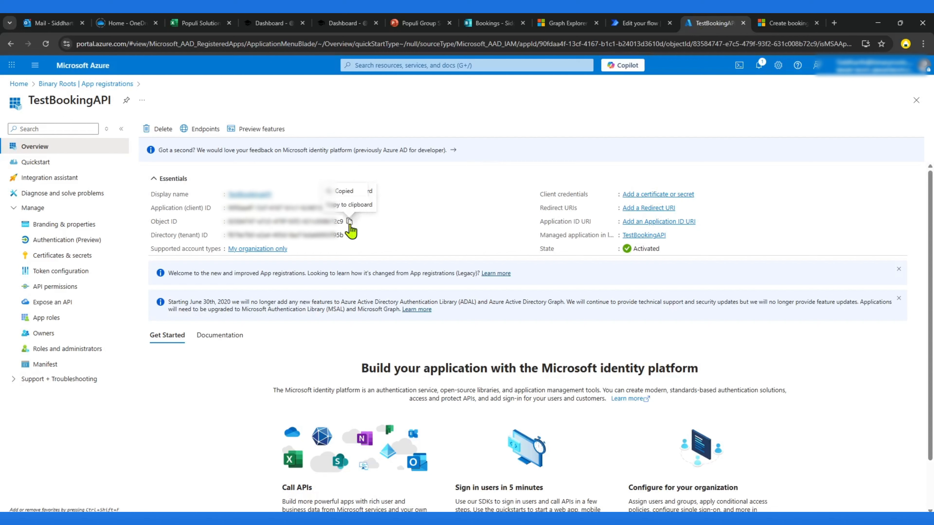
{"action": "left_click", "coordinate": [349, 235]}
{"action": "left_click", "coordinate": [640, 23]}
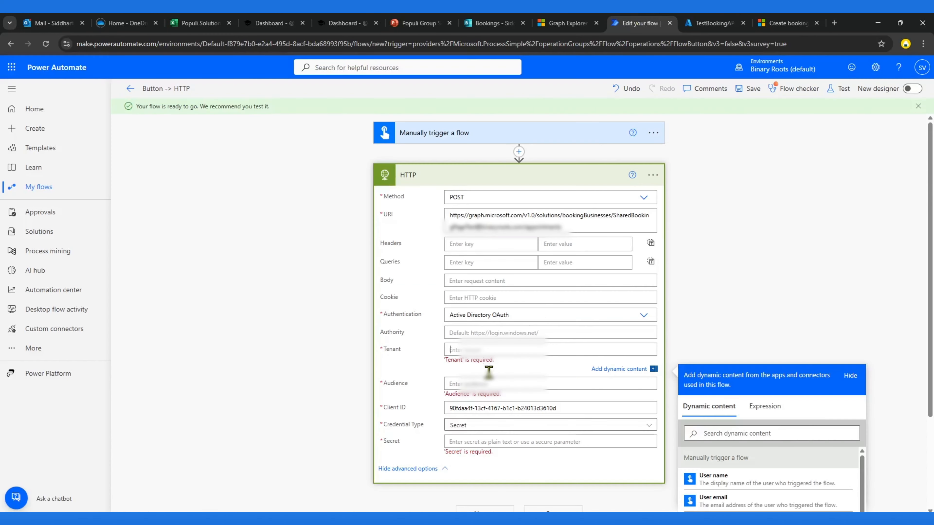
{"action": "key", "text": "ctrl+v"}
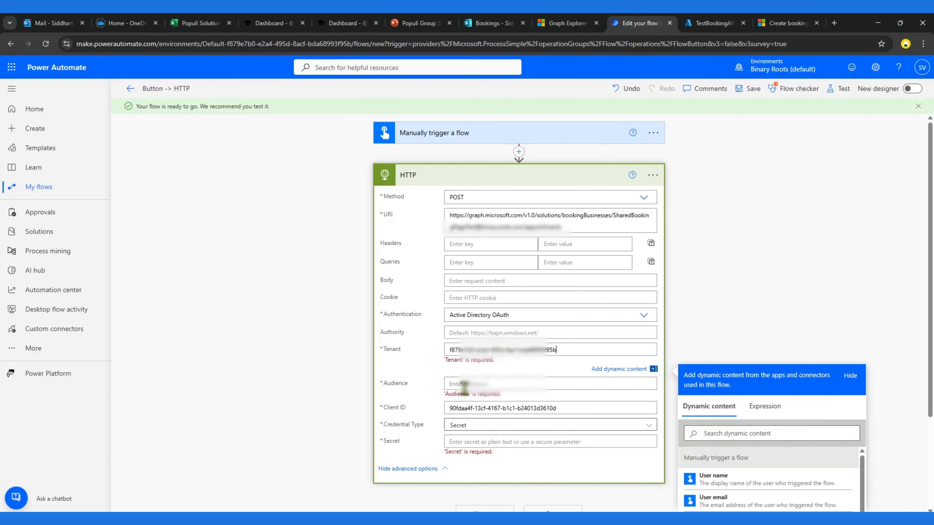
{"action": "left_click", "coordinate": [485, 383]}
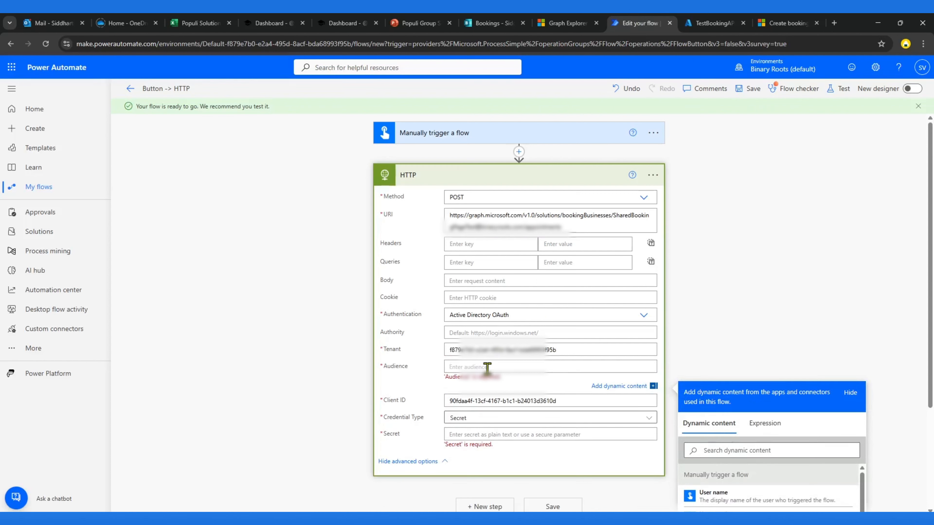
{"action": "type", "text": "https://graph.microsoft.com"}
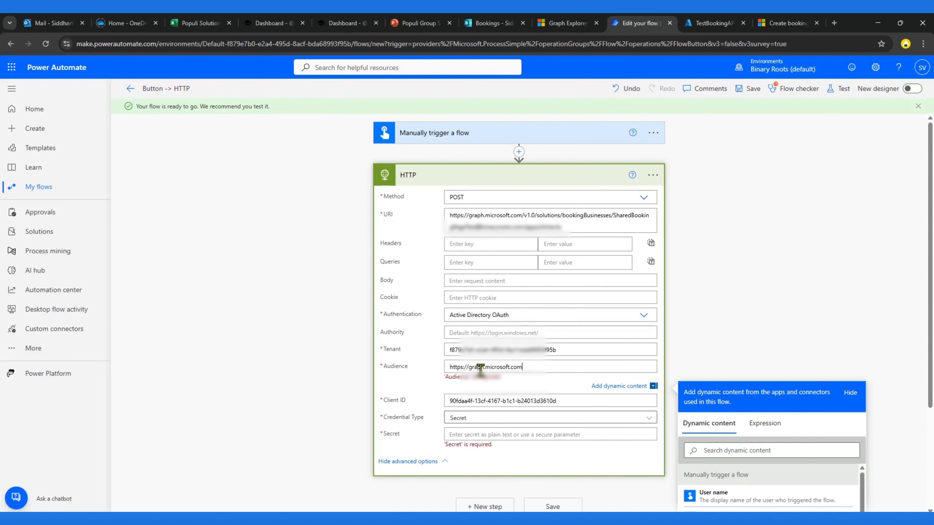
{"action": "left_click", "coordinate": [763, 355]}
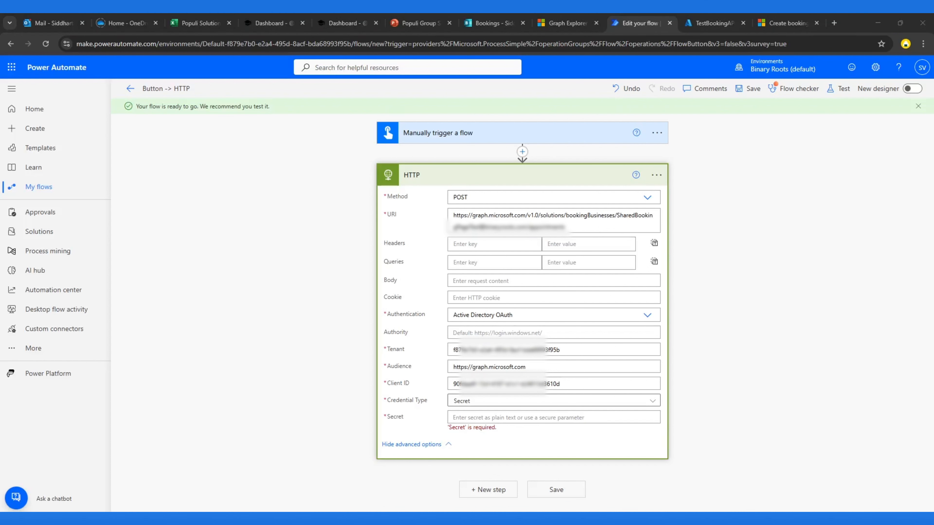
Step: Create a new client secret for the app described as test, expiring in 90 days (3 months)
{"action": "left_click", "coordinate": [713, 23]}
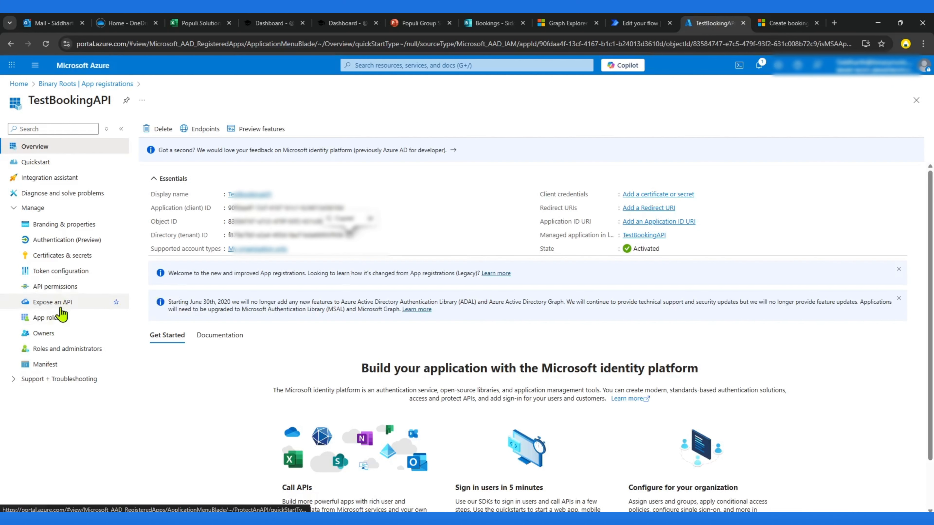
{"action": "left_click", "coordinate": [65, 258]}
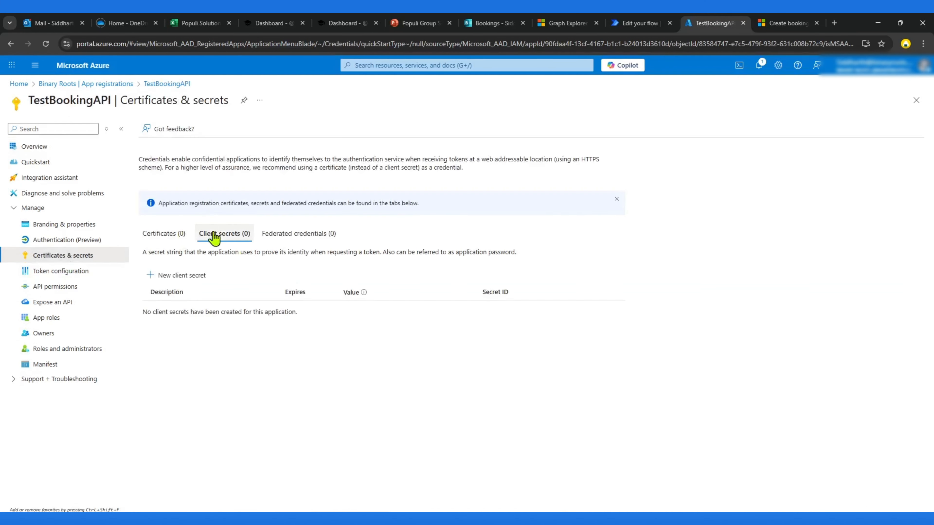
{"action": "left_click", "coordinate": [179, 277]}
{"action": "left_click", "coordinate": [829, 114]}
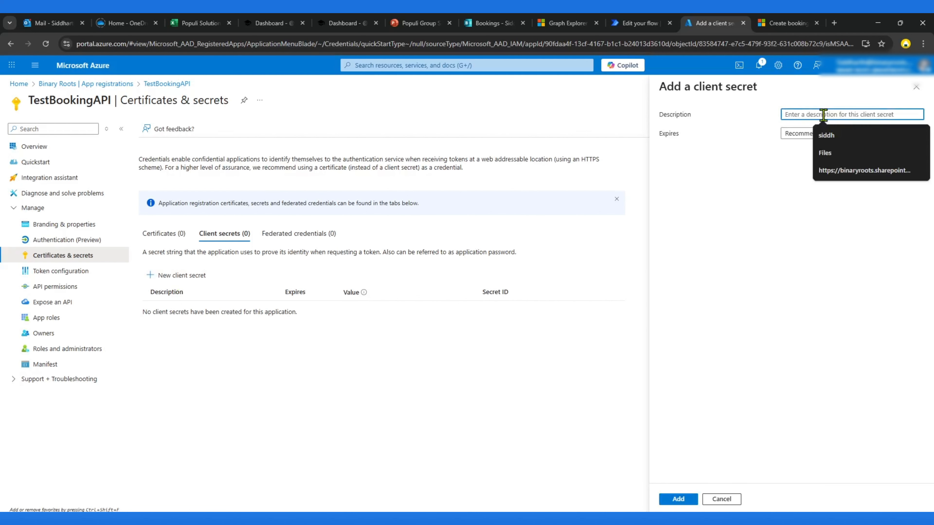
{"action": "type", "text": "test"}
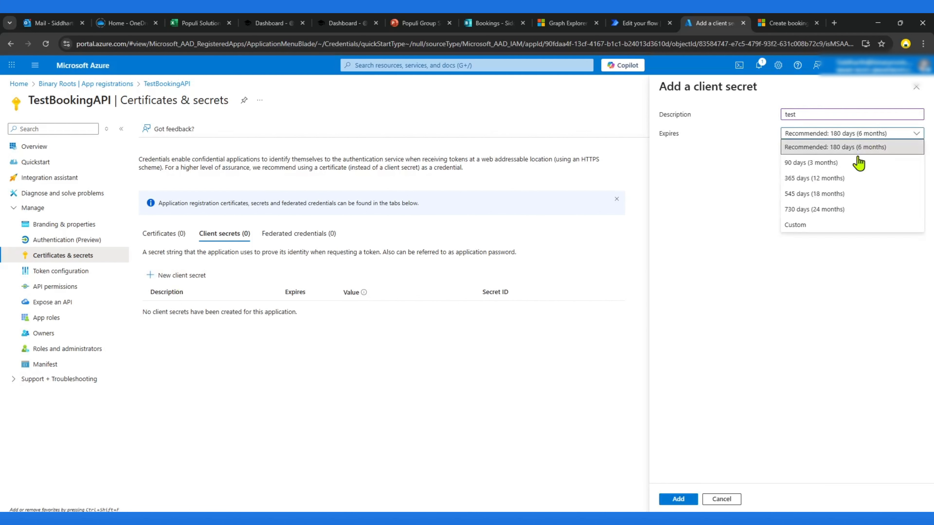
{"action": "left_click", "coordinate": [831, 163]}
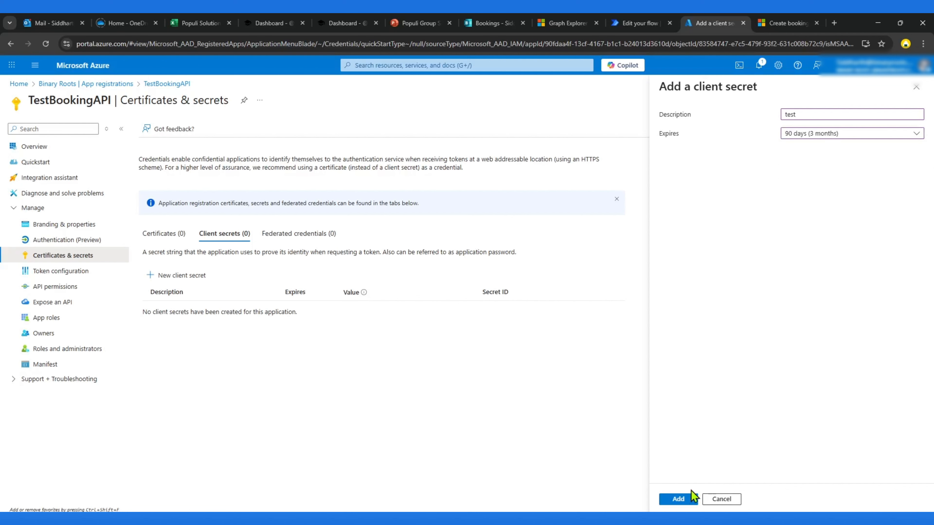
{"action": "left_click", "coordinate": [683, 500]}
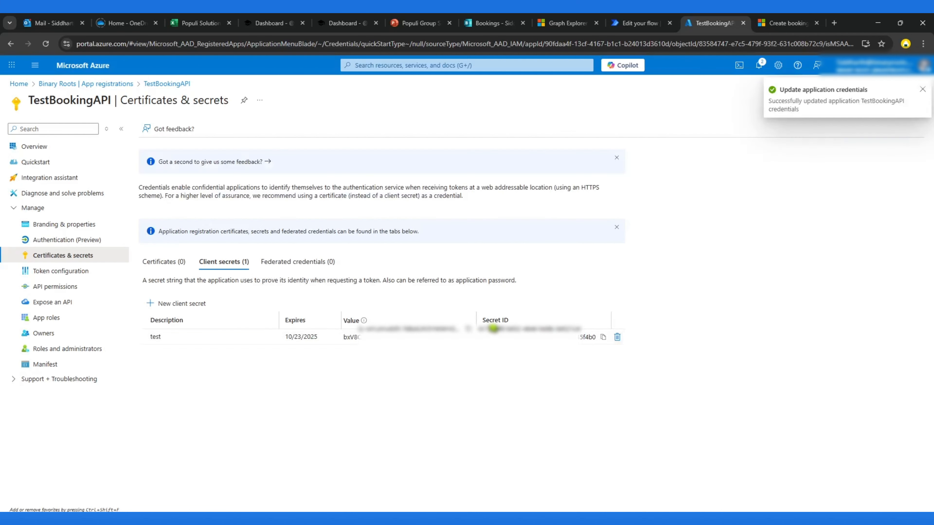
Step: Copy the client secret value and paste it into the HTTP action's Secret field
{"action": "left_click", "coordinate": [469, 336]}
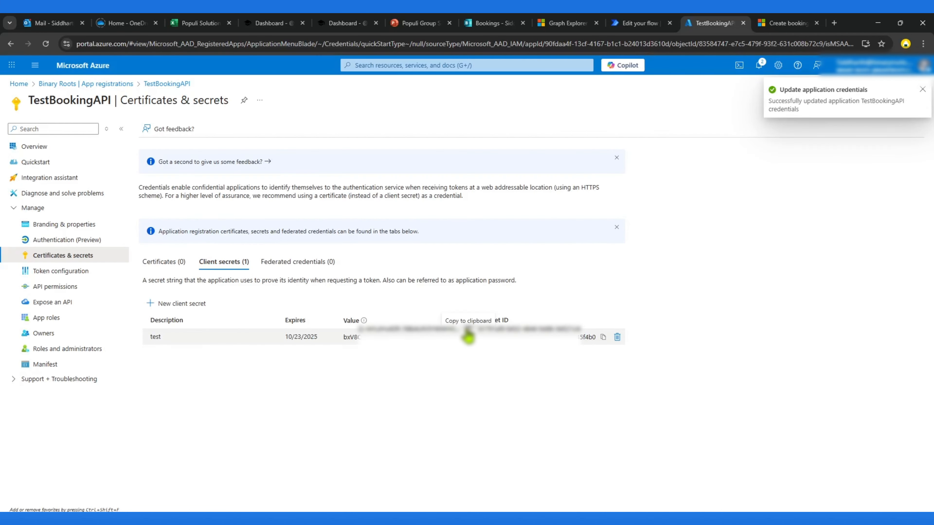
{"action": "left_click", "coordinate": [640, 23]}
{"action": "left_click", "coordinate": [478, 418]}
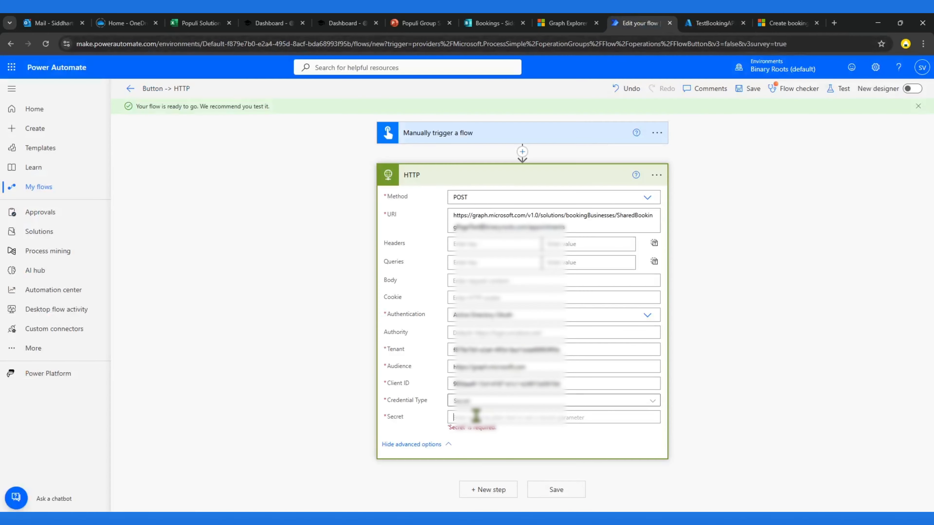
{"action": "key", "text": "ctrl+v"}
{"action": "left_click", "coordinate": [747, 344]}
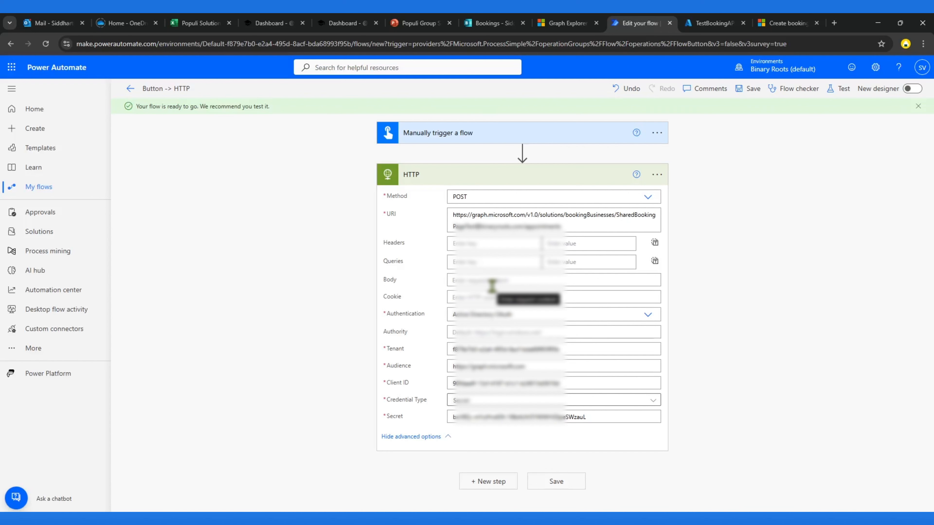
Step: In the TestBookingAPI app registration, add Microsoft Graph application permissions filtered by booking, selecting Bookings.ReadWrite.All
{"action": "left_click", "coordinate": [693, 23]}
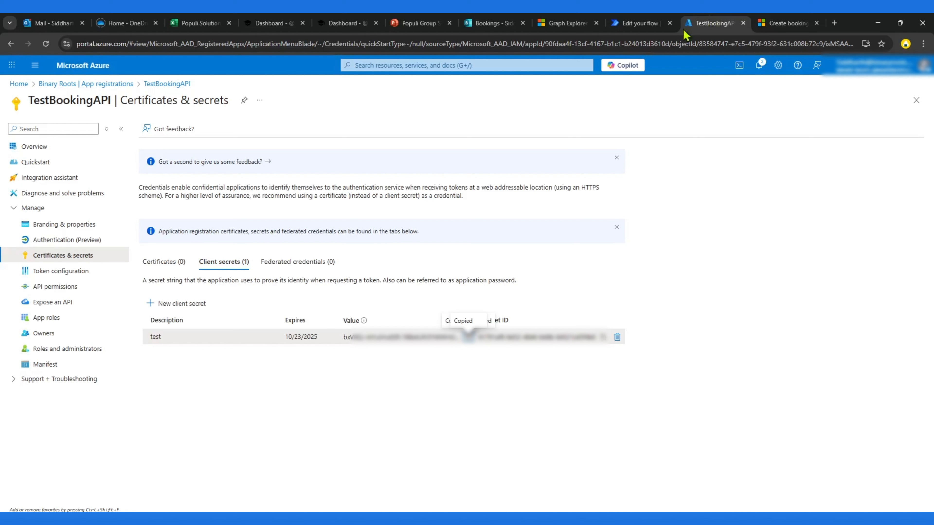
{"action": "left_click", "coordinate": [56, 287]}
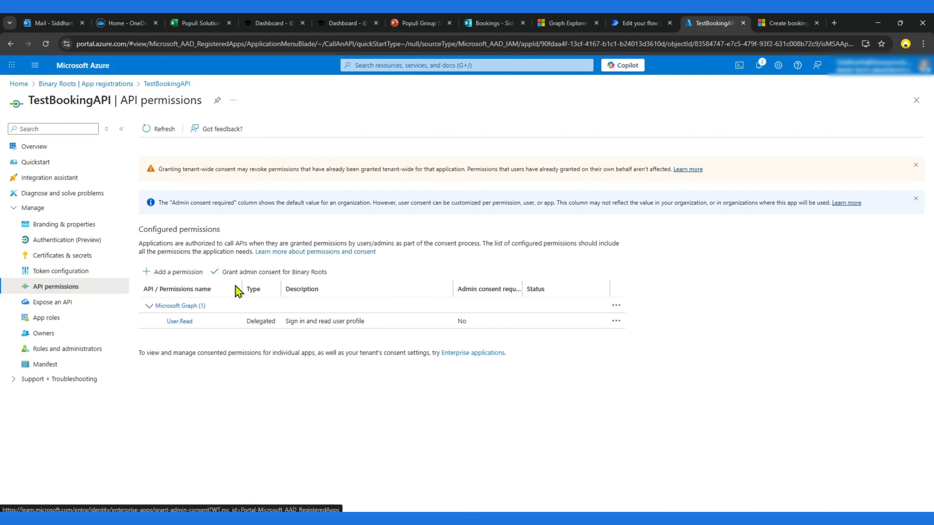
{"action": "left_click", "coordinate": [178, 272]}
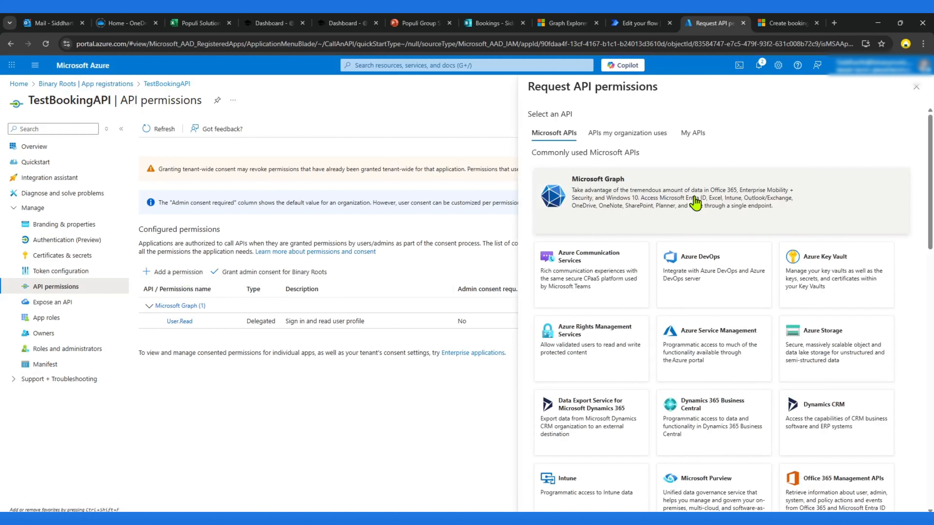
{"action": "left_click", "coordinate": [682, 220]}
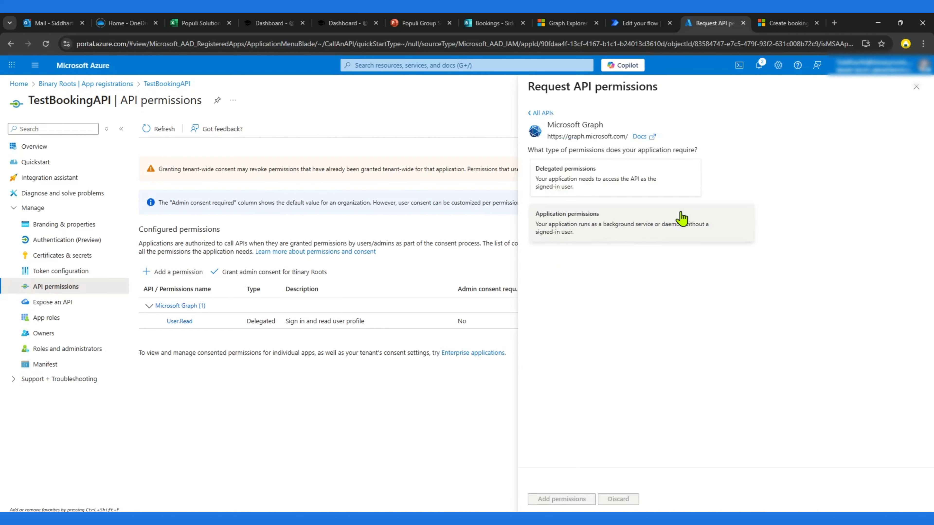
{"action": "left_click", "coordinate": [596, 226]}
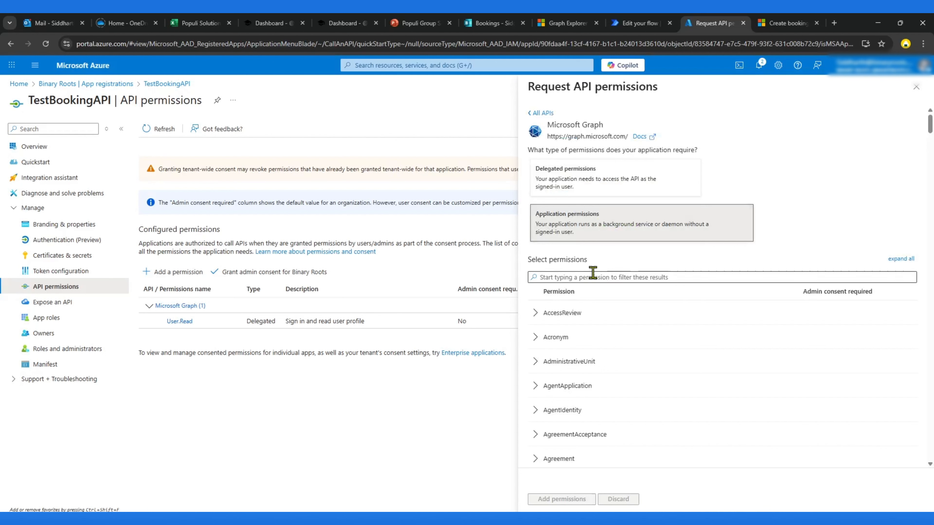
{"action": "left_click", "coordinate": [593, 272]}
{"action": "type", "text": "booking"}
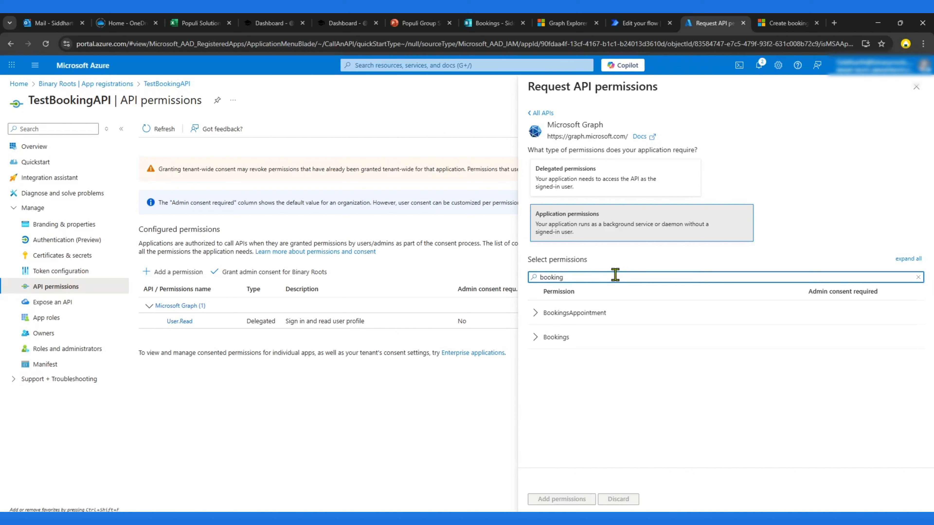
{"action": "left_click", "coordinate": [538, 342]}
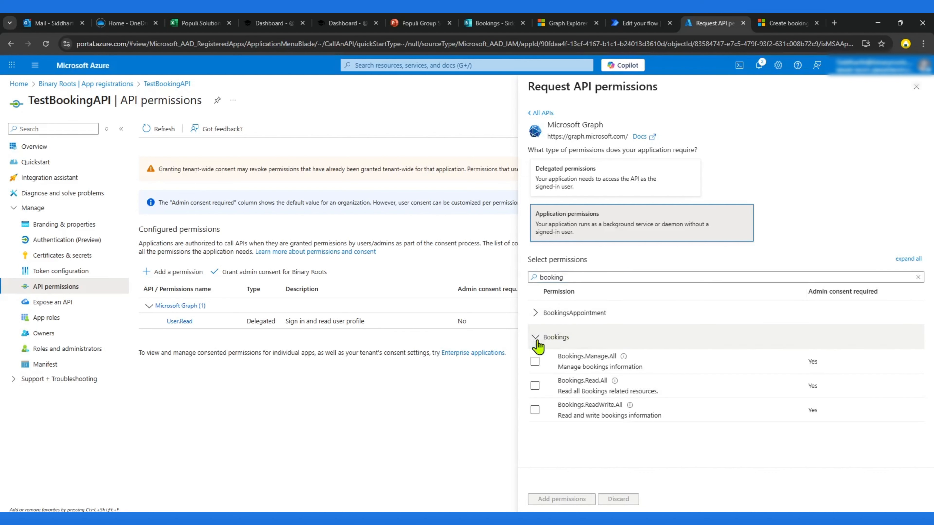
{"action": "left_click", "coordinate": [535, 411]}
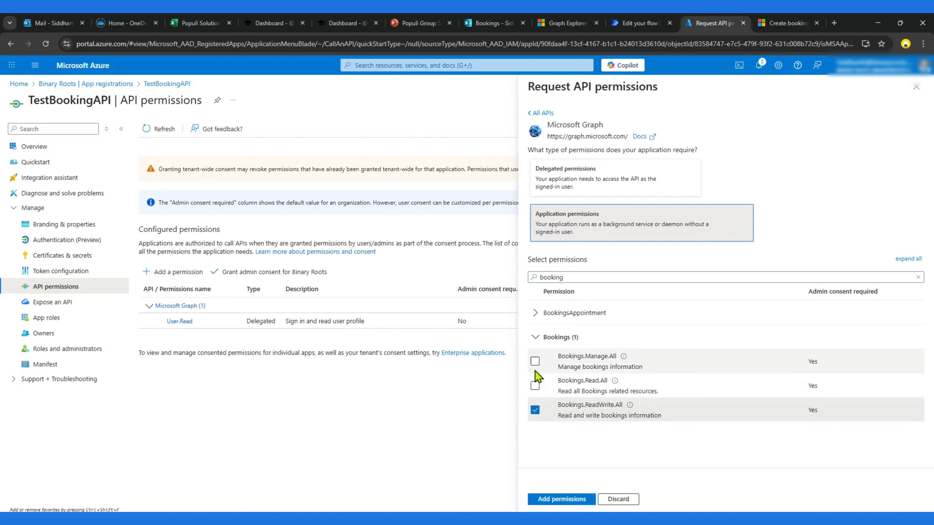
Step: Also select BookingsAppointment.ReadWrite.All and Bookings.Manage.All, then add the chosen permissions to the app
{"action": "left_click", "coordinate": [536, 316]}
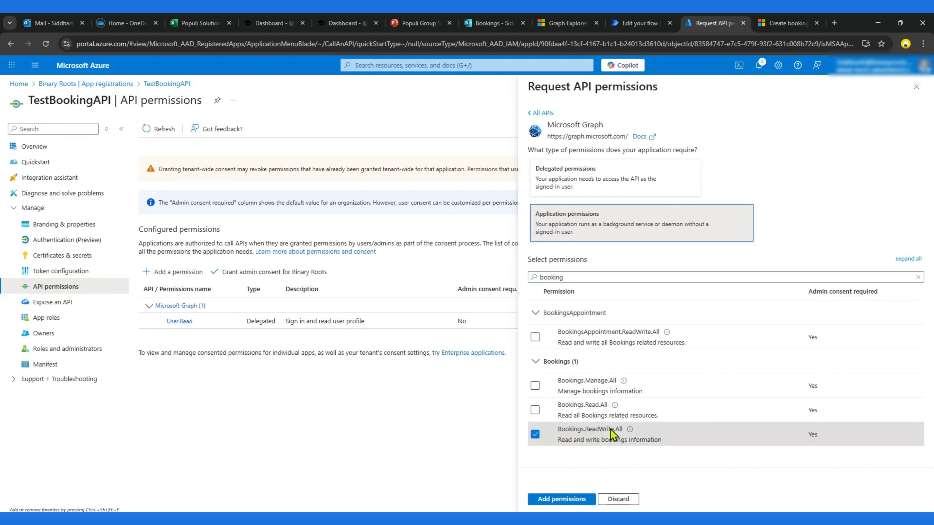
{"action": "left_click", "coordinate": [536, 337]}
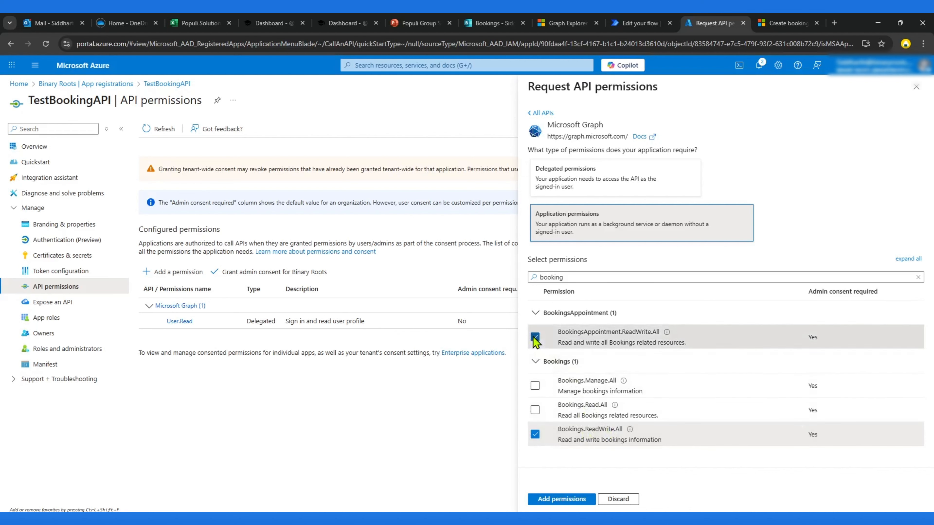
{"action": "left_click", "coordinate": [536, 384]}
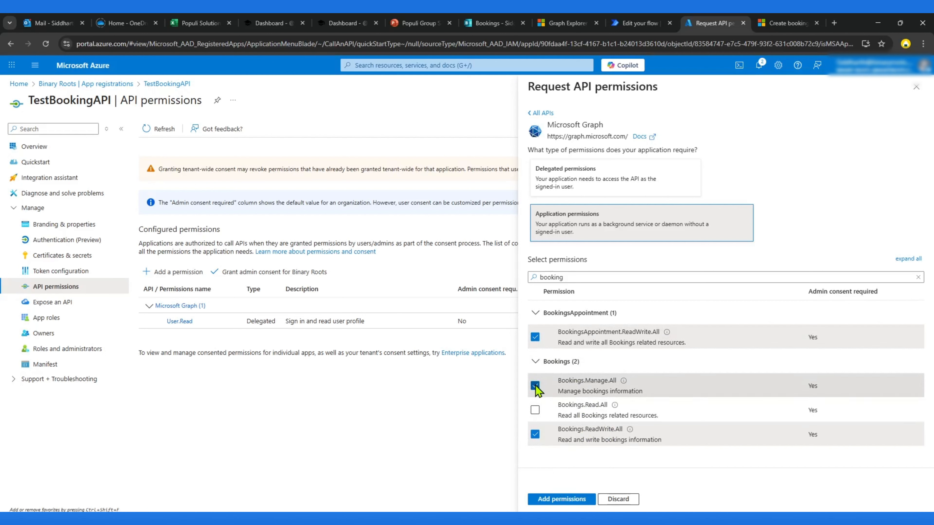
{"action": "left_click", "coordinate": [575, 501]}
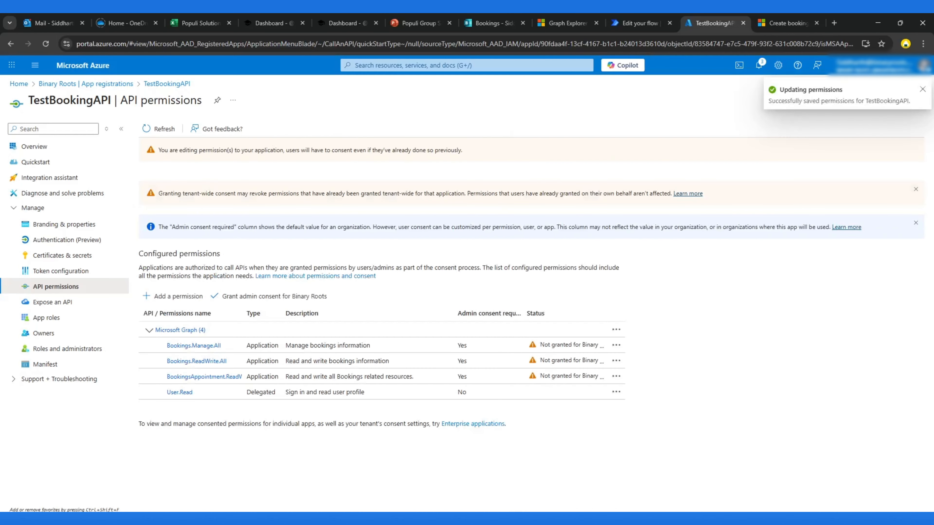
Step: Grant admin consent for Binary Roots to the configured API permissions
{"action": "left_click", "coordinate": [257, 297]}
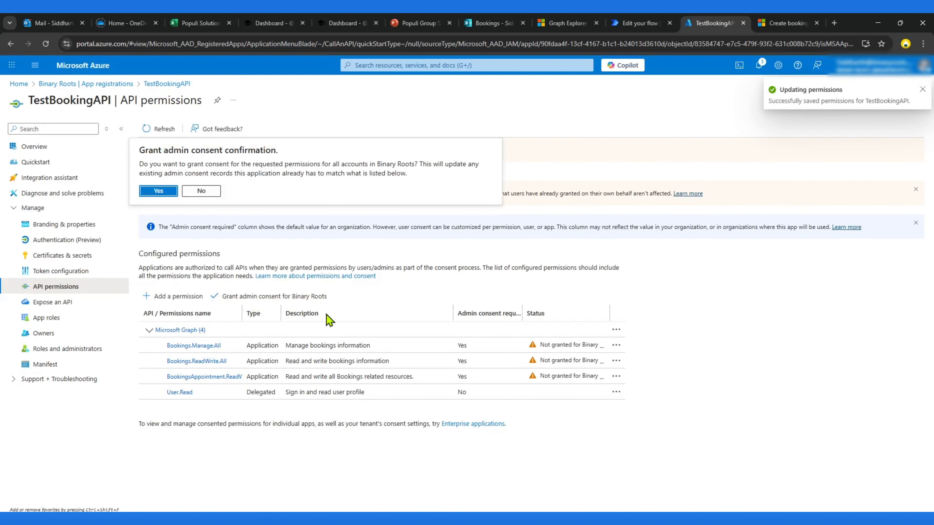
{"action": "left_click", "coordinate": [159, 191]}
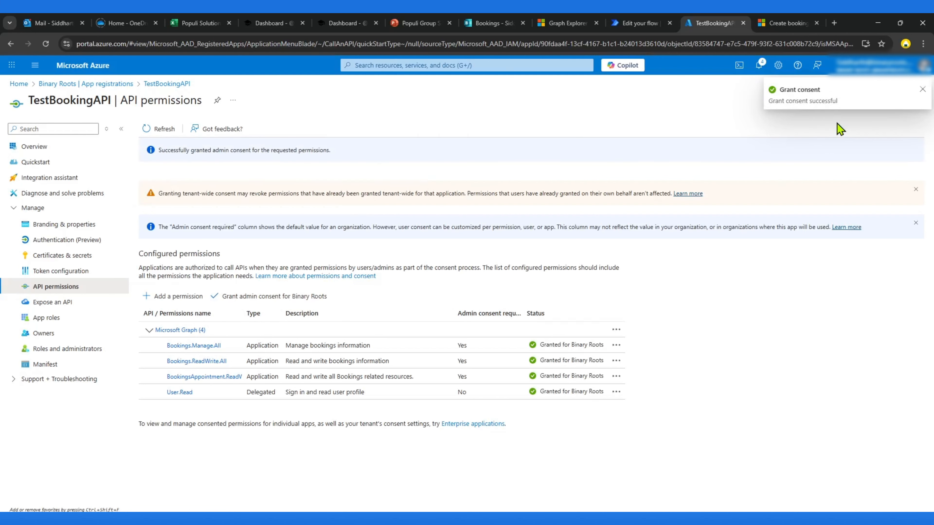
{"action": "left_click", "coordinate": [922, 90]}
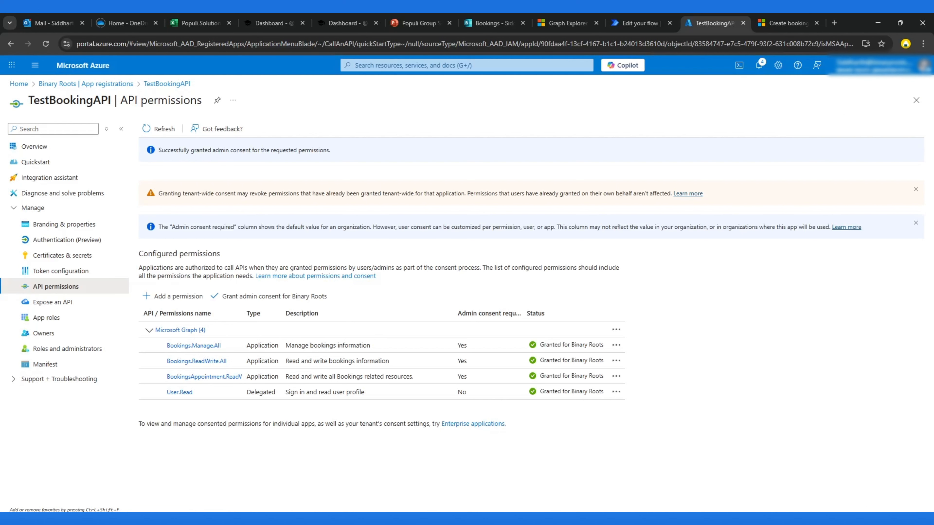
Step: In Graph Explorer, change the booking business query from services to appointments and run it
{"action": "left_click", "coordinate": [627, 23]}
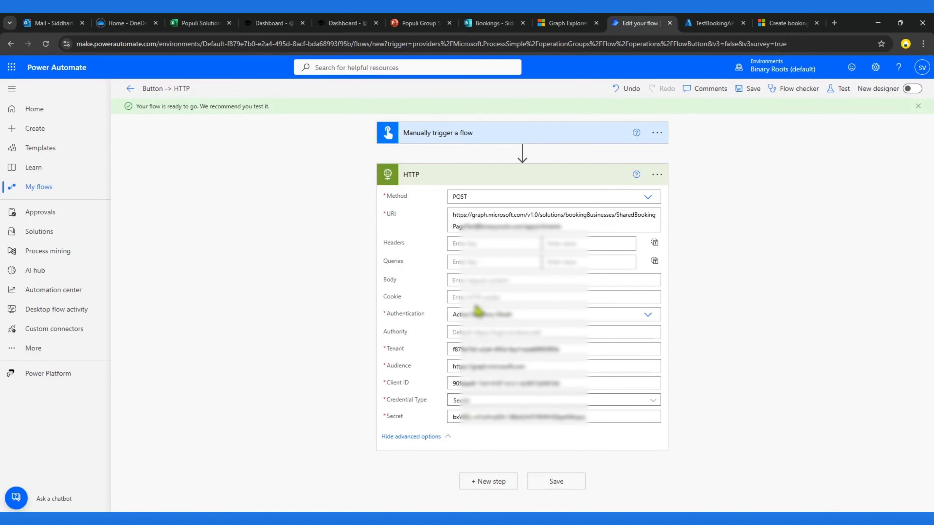
{"action": "left_click", "coordinate": [474, 280]}
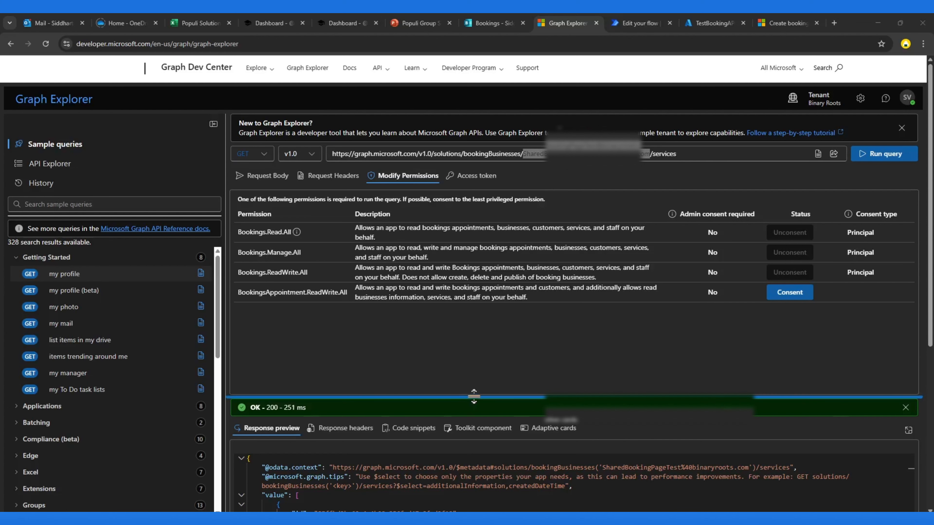
{"action": "left_click_drag", "start_coordinate": [473, 396], "coordinate": [498, 280]}
{"action": "double_click", "coordinate": [667, 154]}
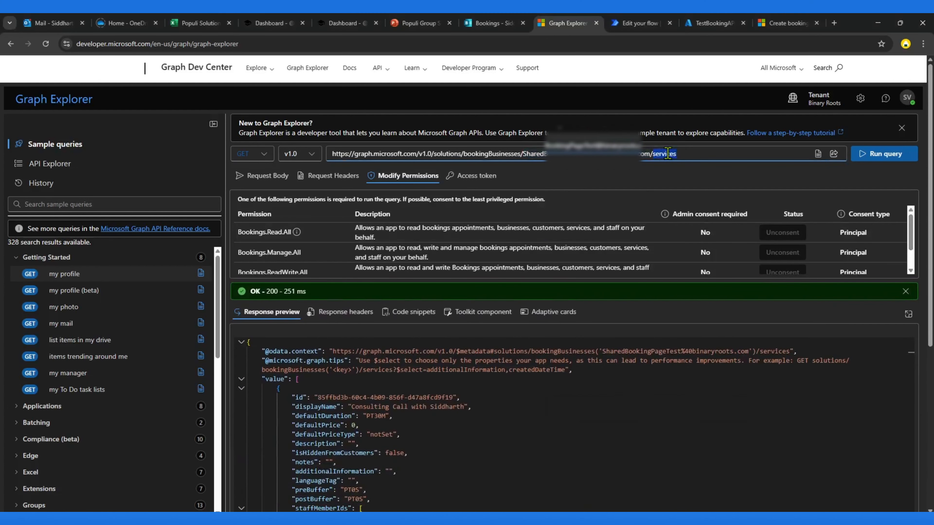
{"action": "key", "text": "BackSpace"}
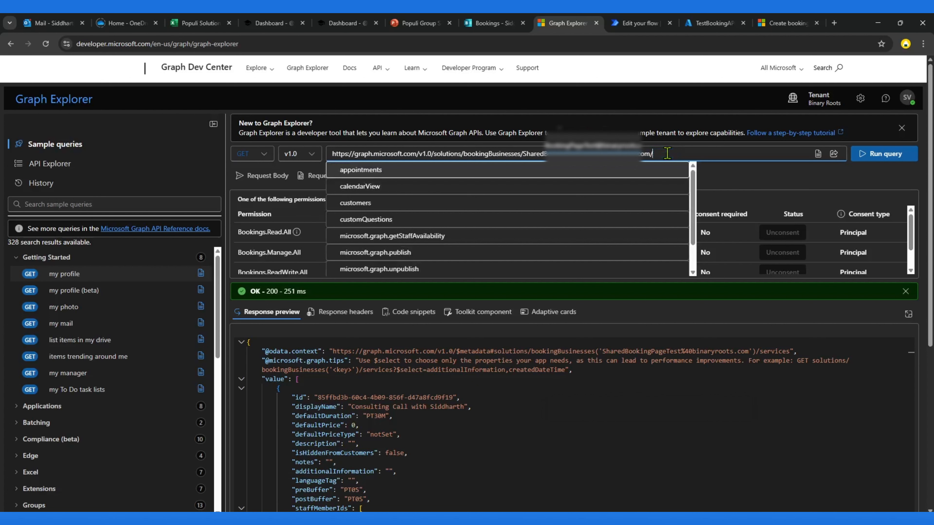
{"action": "left_click", "coordinate": [358, 170]}
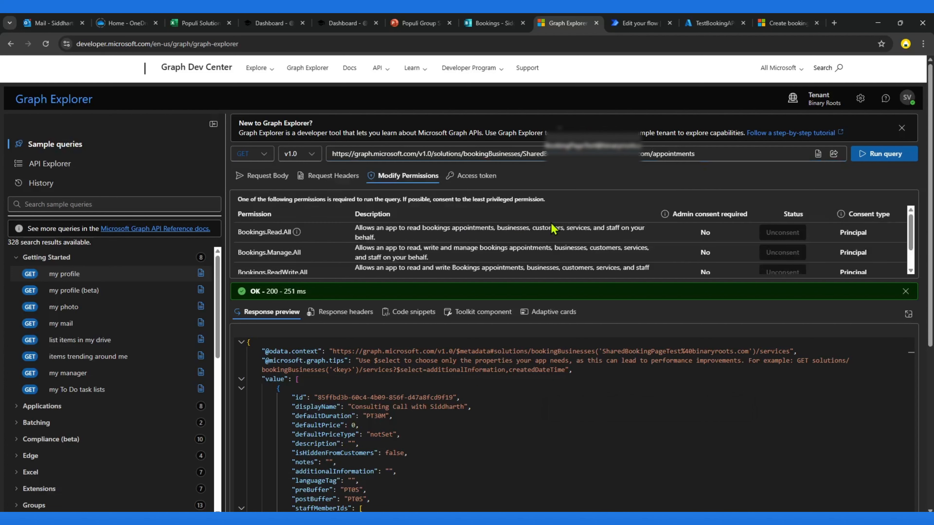
{"action": "left_click_drag", "start_coordinate": [569, 281], "coordinate": [569, 363]}
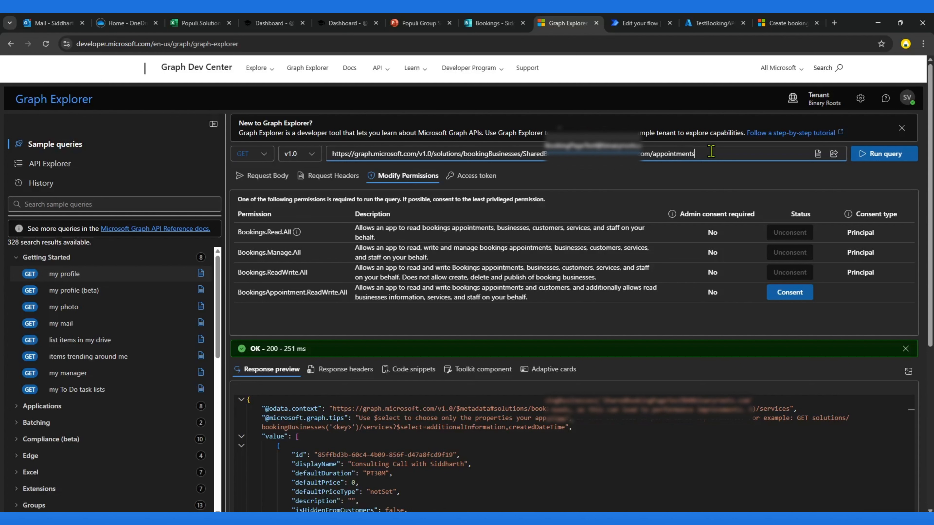
{"action": "left_click", "coordinate": [887, 155]}
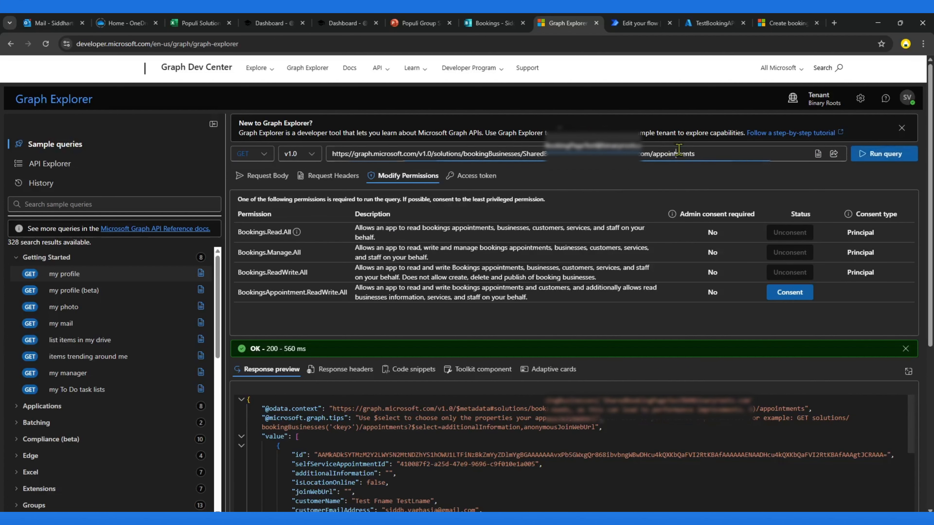
{"action": "double_click", "coordinate": [678, 153]}
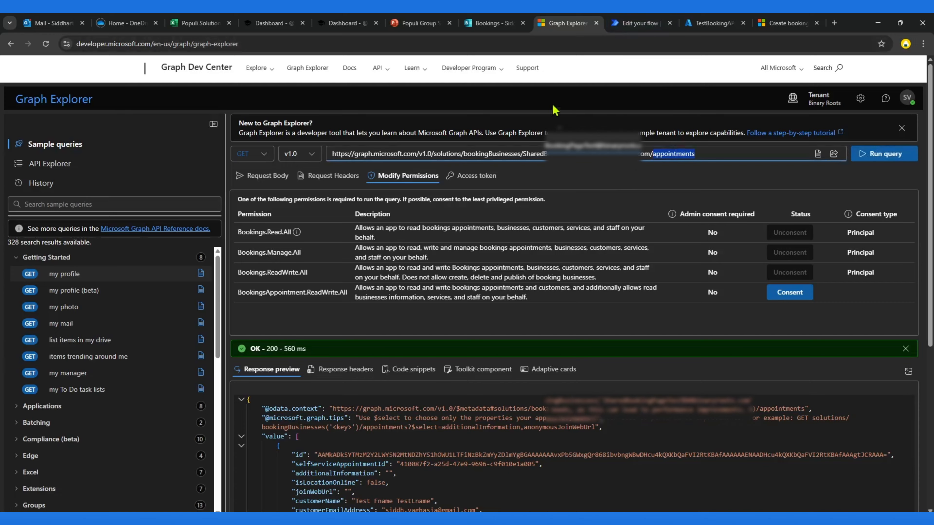
{"action": "left_click", "coordinate": [493, 23]}
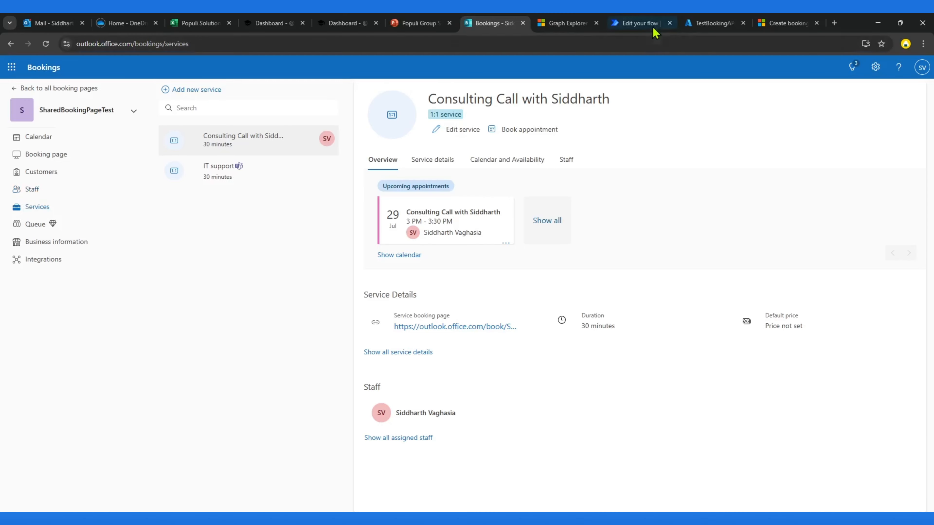
{"action": "left_click", "coordinate": [661, 29]}
{"action": "left_click", "coordinate": [698, 24]}
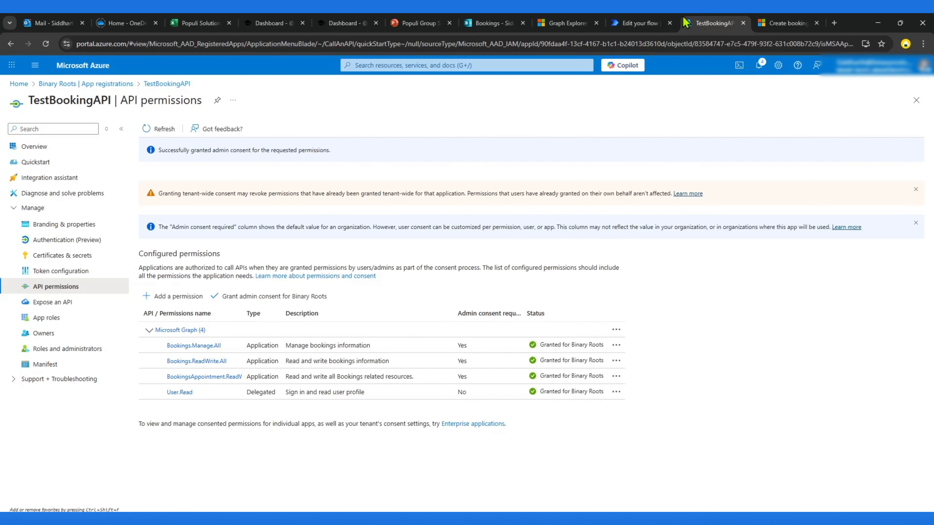
{"action": "left_click", "coordinate": [567, 24]}
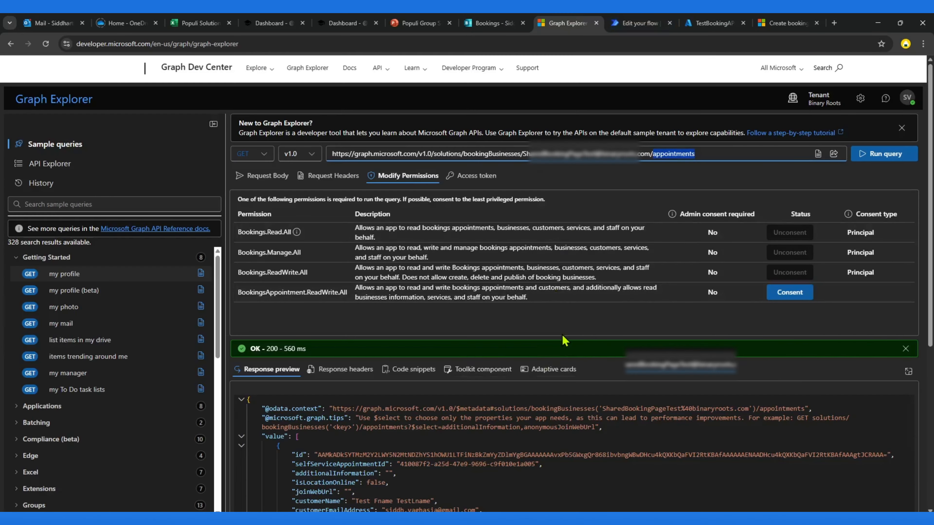
{"action": "left_click_drag", "start_coordinate": [559, 336], "coordinate": [588, 260]}
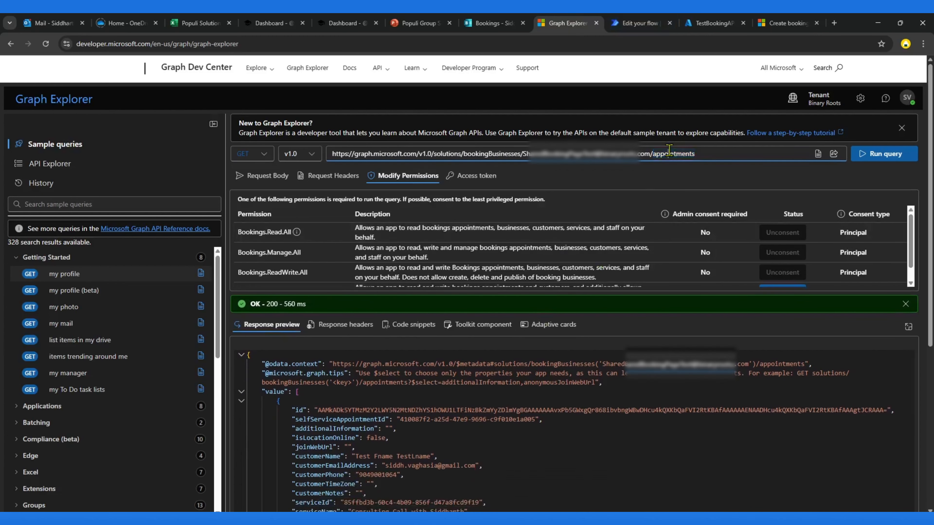
Step: Select the first appointment object's JSON in the query response preview
{"action": "left_click", "coordinate": [350, 413]}
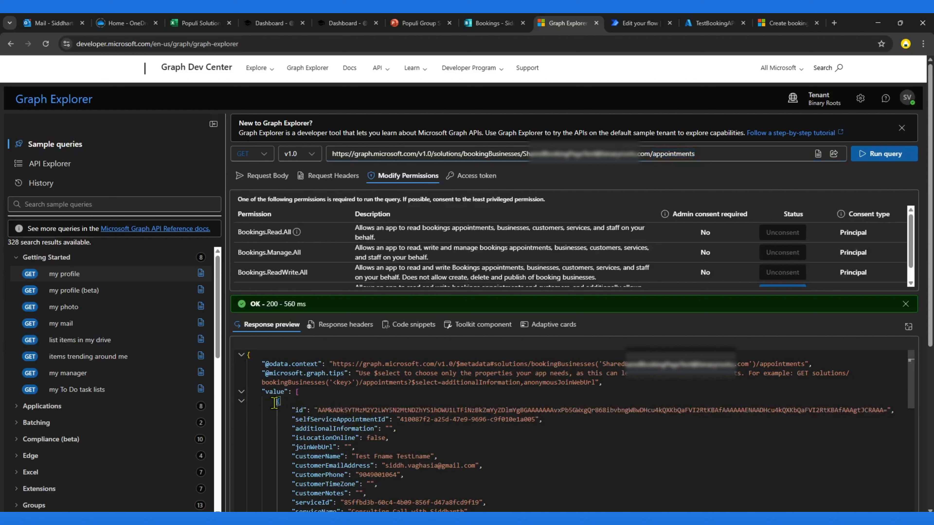
{"action": "left_click_drag", "start_coordinate": [274, 402], "coordinate": [323, 474]}
{"action": "scroll", "coordinate": [339, 467], "scroll_direction": "down", "scroll_amount": 10}
{"action": "scroll", "coordinate": [340, 466], "scroll_direction": "down", "scroll_amount": 10}
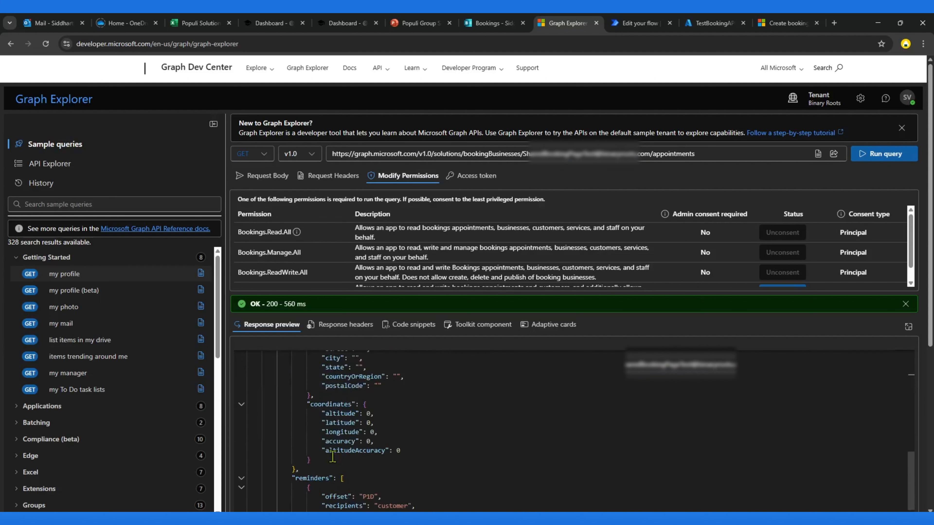
{"action": "scroll", "coordinate": [327, 451], "scroll_direction": "down", "scroll_amount": 4}
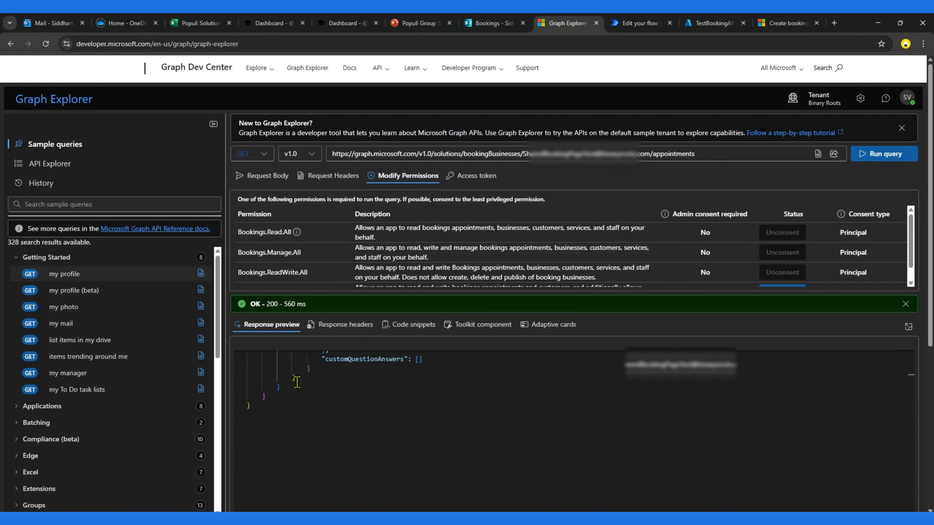
{"action": "left_click", "coordinate": [291, 386], "text": "shift"}
{"action": "scroll", "coordinate": [408, 411], "scroll_direction": "up", "scroll_amount": 10}
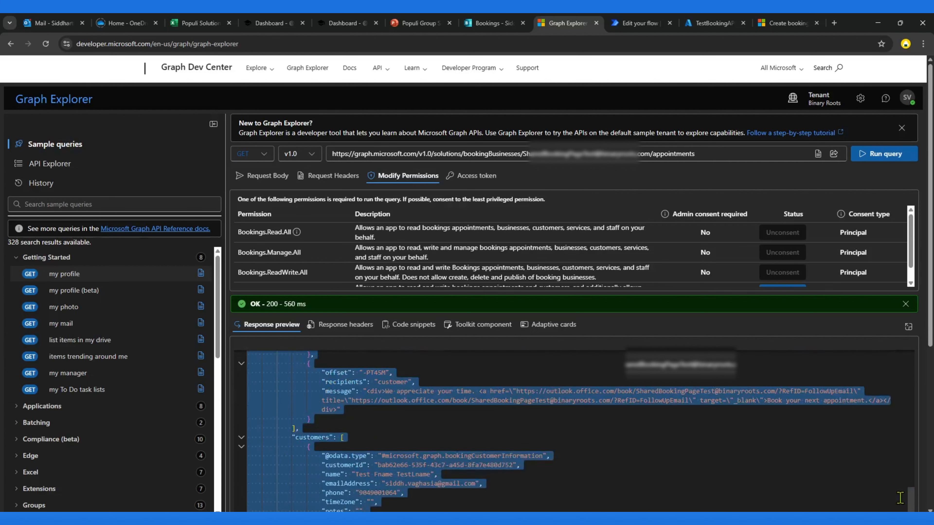
{"action": "left_click_drag", "start_coordinate": [912, 501], "coordinate": [912, 329]}
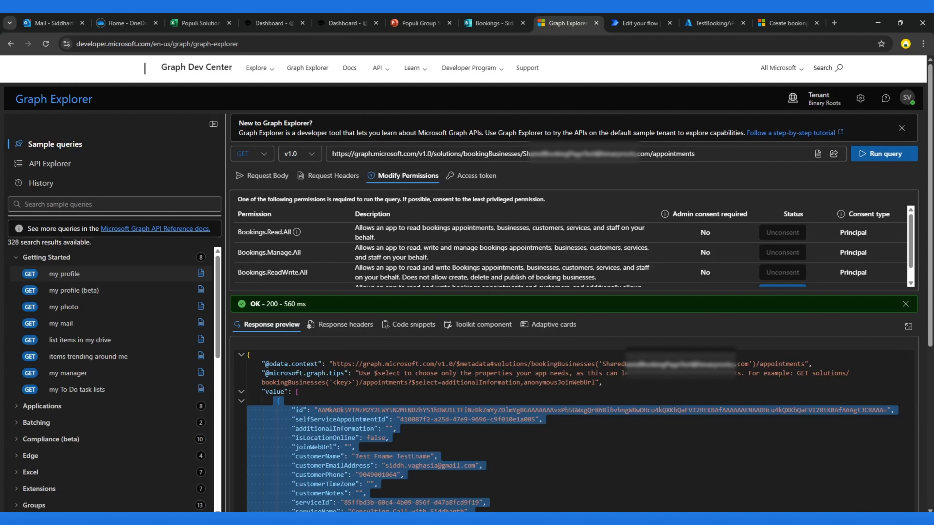
Step: Switch to Visual Studio Code and maximize the editor holding the appointment JSON
{"action": "key", "text": "alt+Tab"}
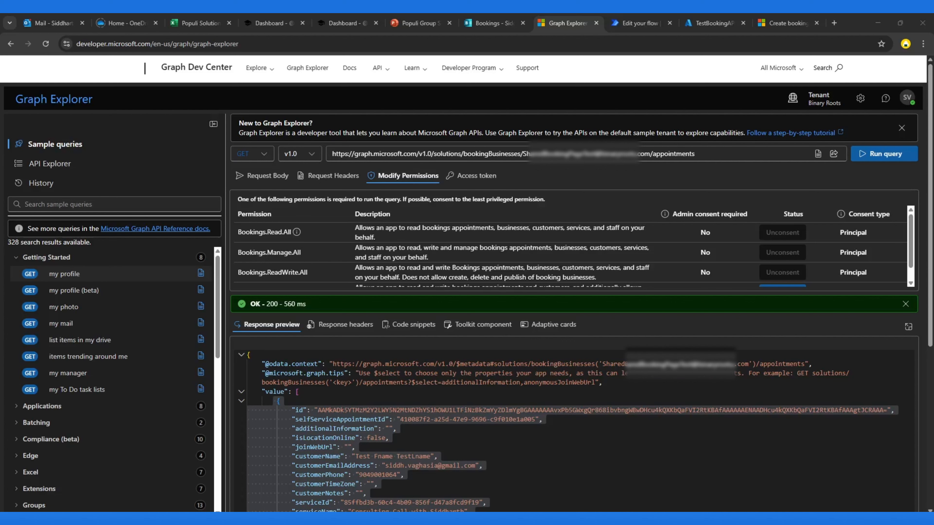
{"action": "left_click_drag", "start_coordinate": [933, 42], "coordinate": [242, 59]}
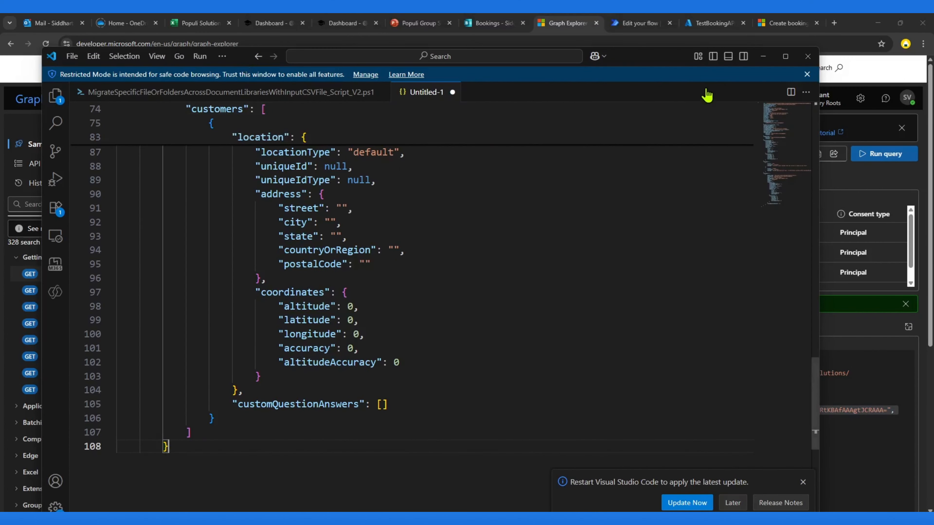
{"action": "left_click", "coordinate": [785, 57]}
{"action": "left_click", "coordinate": [412, 334]}
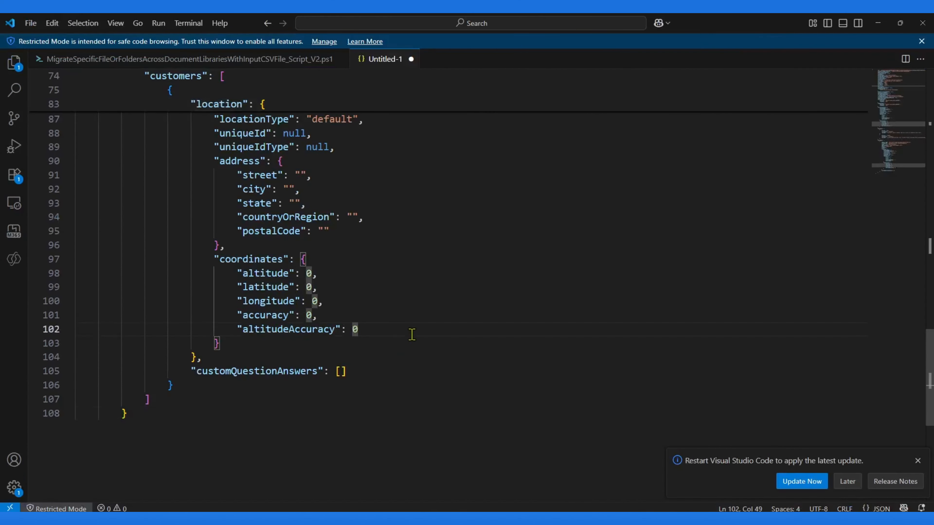
Step: Review the appointment JSON's top-level fields for appointment ID, customer details, service ID and service name
{"action": "key", "text": "ctrl+Home"}
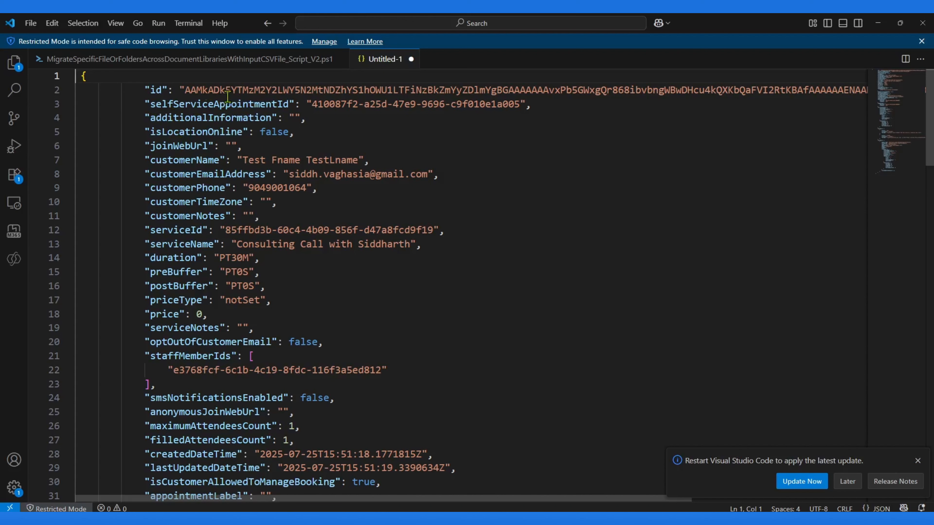
{"action": "left_click_drag", "start_coordinate": [312, 104], "coordinate": [518, 104]}
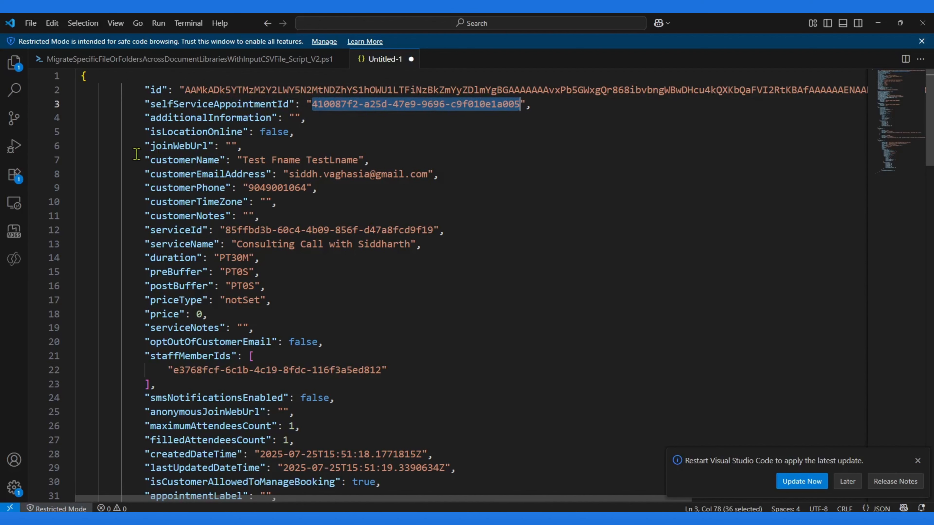
{"action": "left_click_drag", "start_coordinate": [136, 153], "coordinate": [390, 162]}
{"action": "left_click_drag", "start_coordinate": [121, 175], "coordinate": [484, 180]}
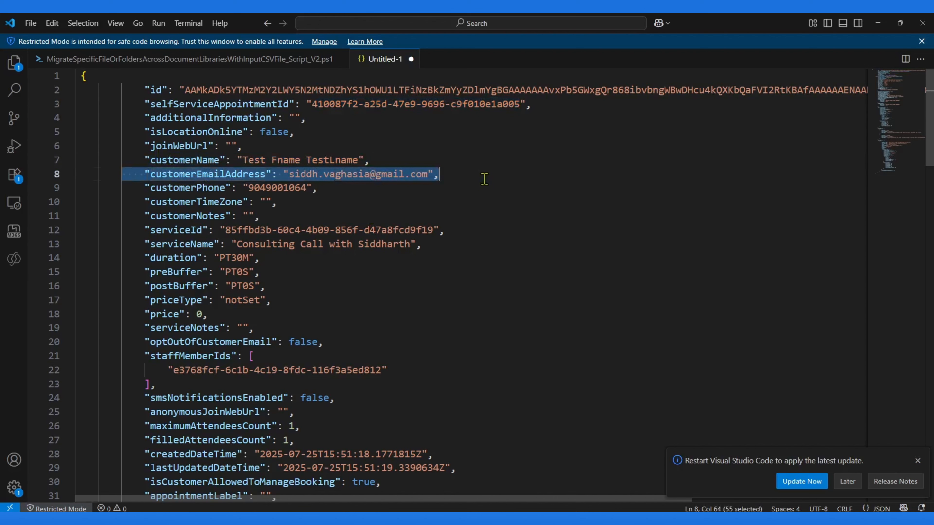
{"action": "left_click", "coordinate": [151, 180]}
{"action": "left_click_drag", "start_coordinate": [133, 159], "coordinate": [381, 193]}
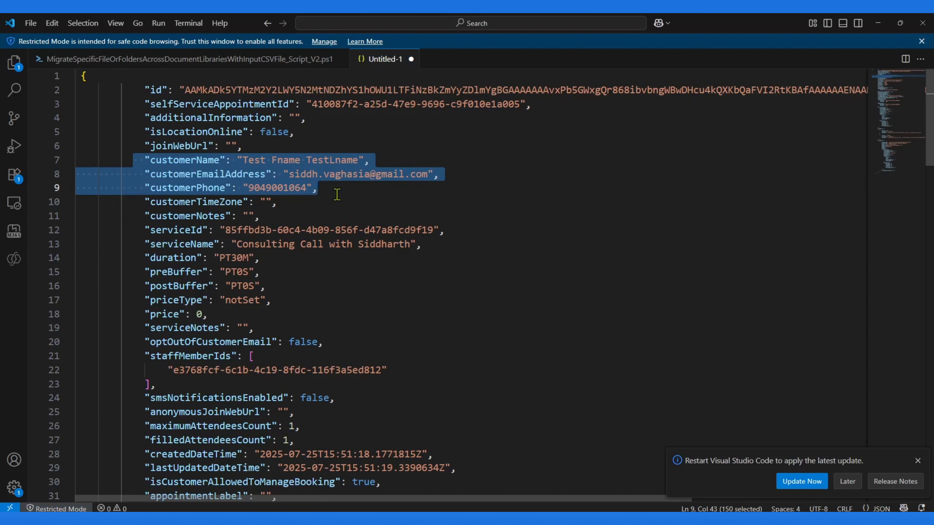
{"action": "left_click_drag", "start_coordinate": [319, 188], "coordinate": [120, 154]}
{"action": "left_click_drag", "start_coordinate": [225, 231], "coordinate": [434, 230]}
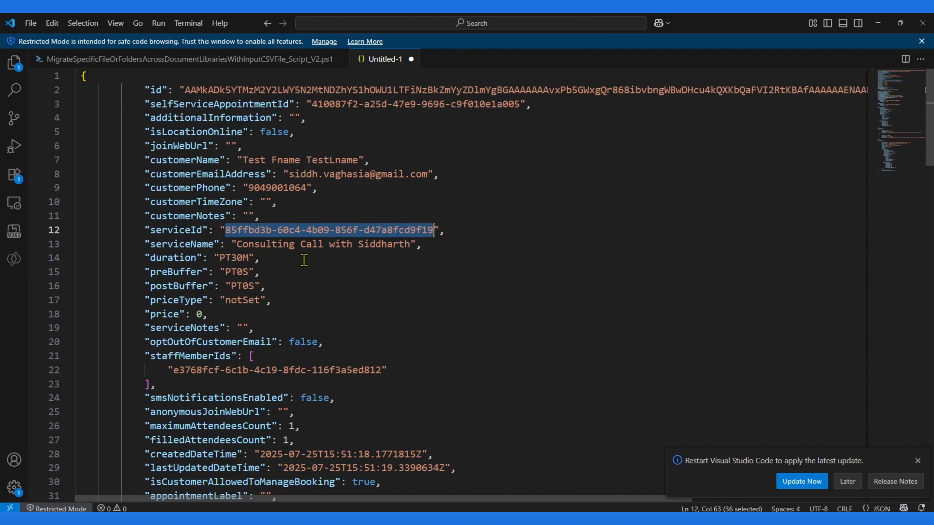
{"action": "left_click_drag", "start_coordinate": [126, 244], "coordinate": [512, 247]}
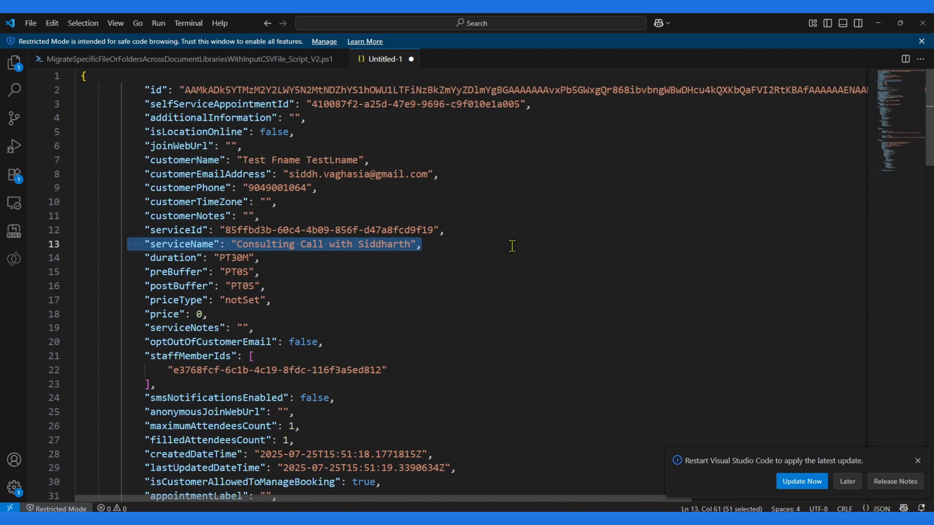
{"action": "scroll", "coordinate": [228, 280], "scroll_direction": "down", "scroll_amount": 1}
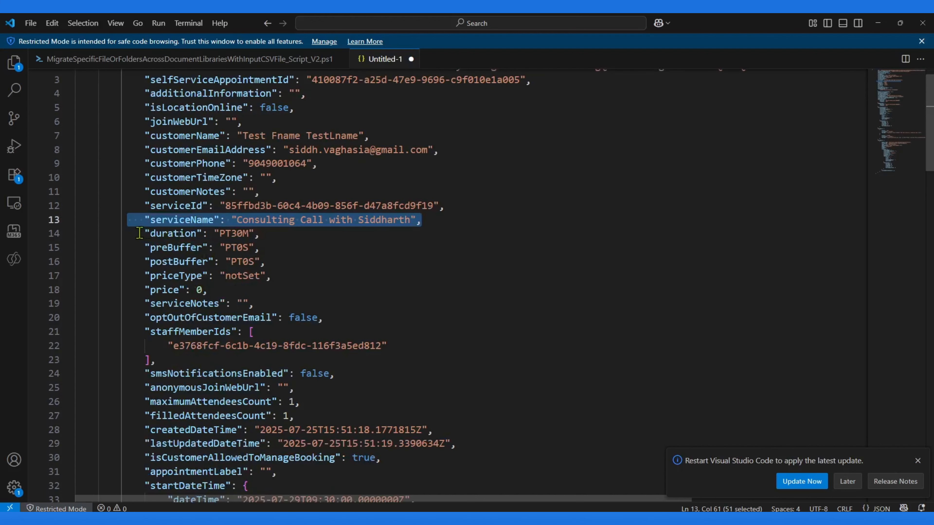
{"action": "left_click_drag", "start_coordinate": [139, 233], "coordinate": [367, 324]}
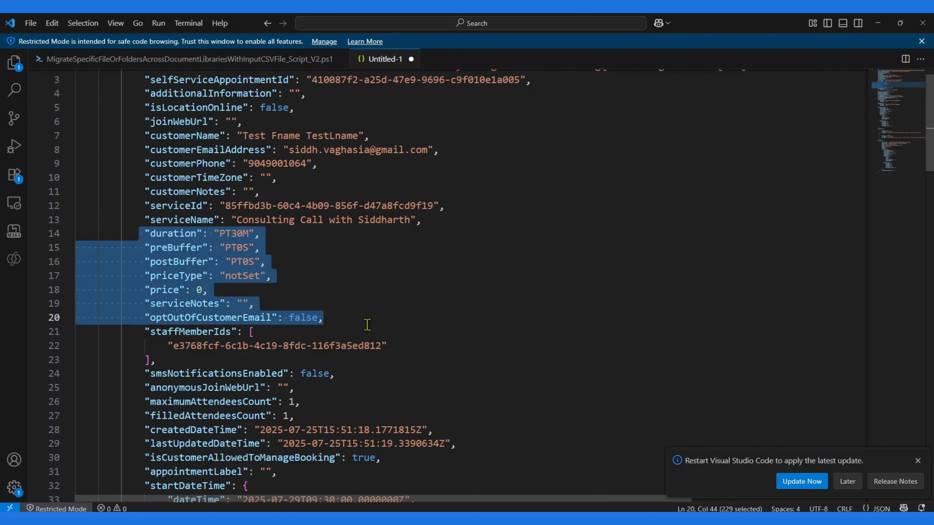
Step: Examine the staffMemberIds array and the start and end date-time blocks in the appointment JSON
{"action": "scroll", "coordinate": [368, 324], "scroll_direction": "down", "scroll_amount": 2}
{"action": "double_click", "coordinate": [190, 281]}
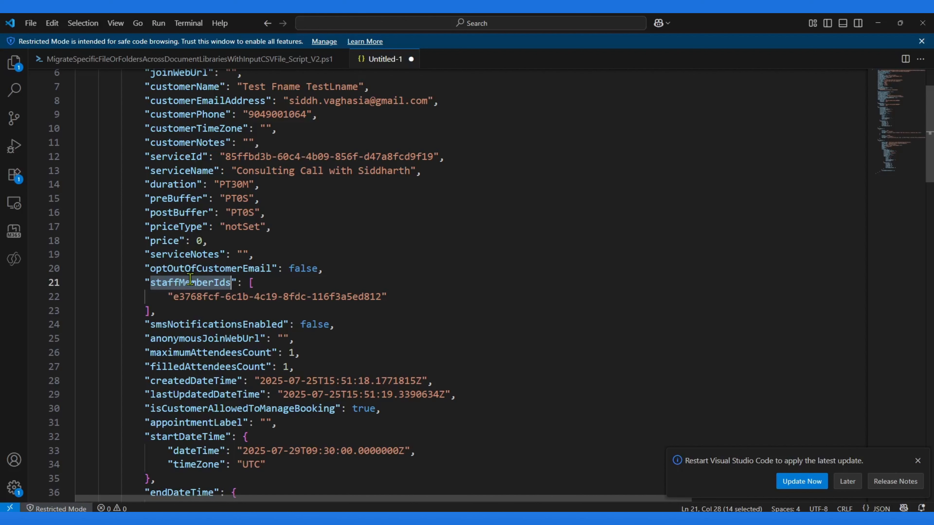
{"action": "scroll", "coordinate": [191, 282], "scroll_direction": "down", "scroll_amount": 3}
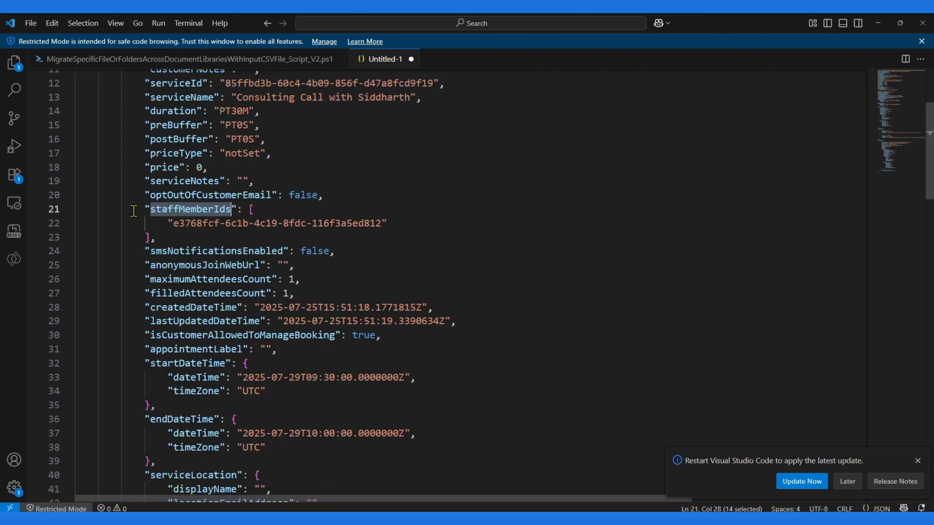
{"action": "left_click_drag", "start_coordinate": [134, 209], "coordinate": [181, 239]}
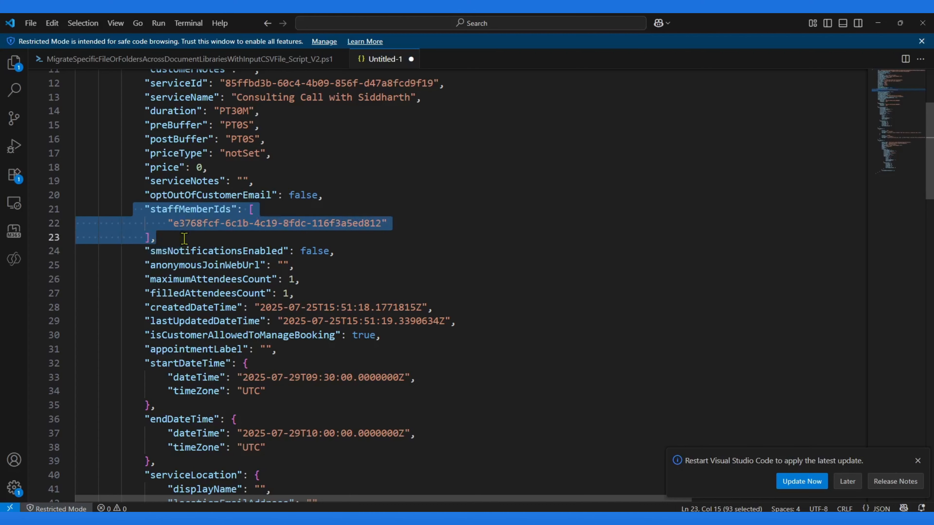
{"action": "scroll", "coordinate": [235, 257], "scroll_direction": "down", "scroll_amount": 6}
{"action": "left_click_drag", "start_coordinate": [143, 209], "coordinate": [167, 312]}
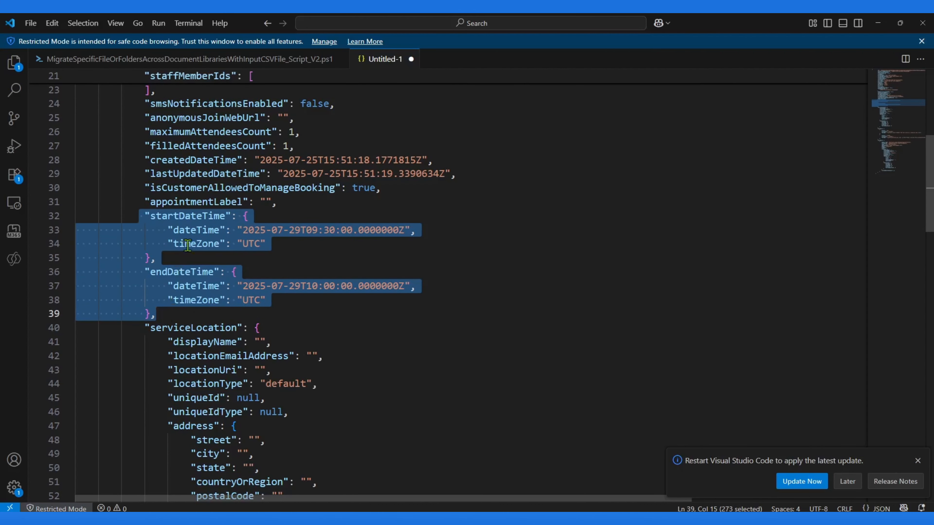
Step: Change the start and end dateTime values to 2025-07-31, keeping the 09:30 and 10:00 times
{"action": "left_click", "coordinate": [217, 230]}
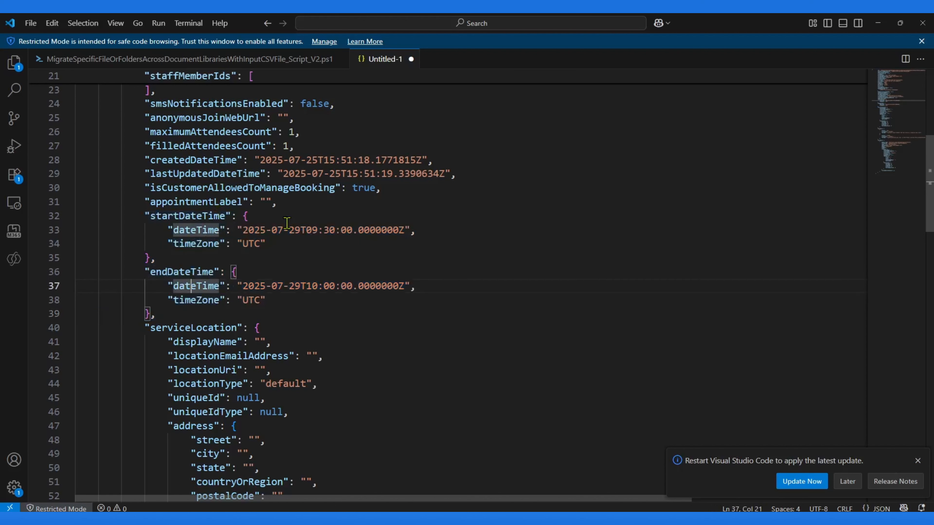
{"action": "left_click", "coordinate": [294, 229]}
{"action": "left_click", "coordinate": [278, 229]}
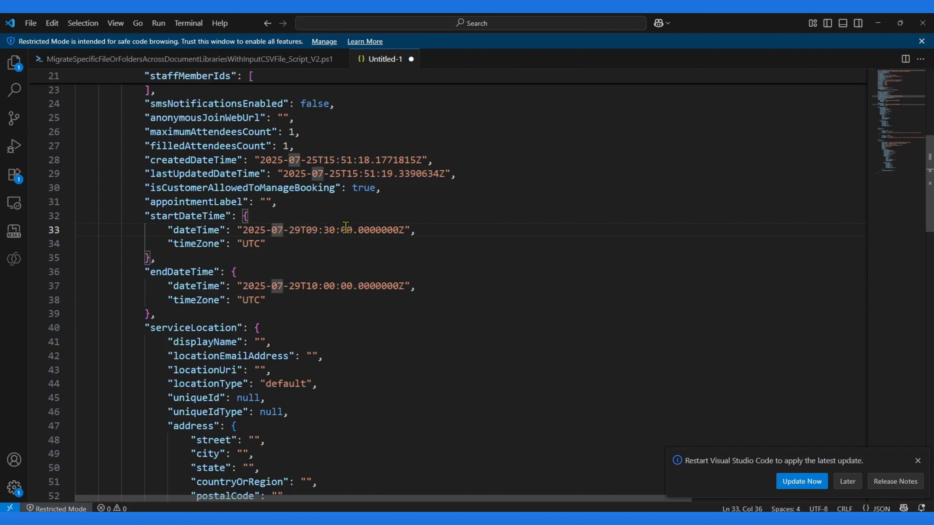
{"action": "key", "text": "Delete"}
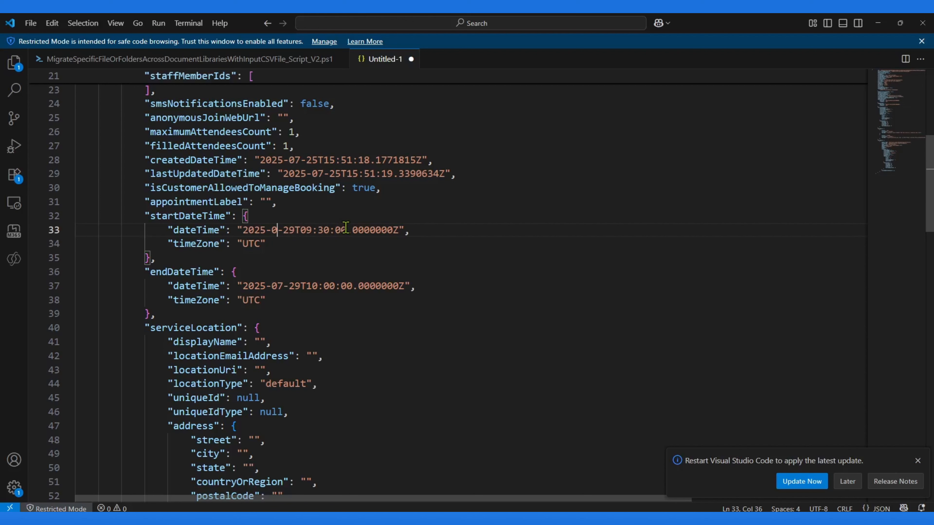
{"action": "type", "text": "7"}
{"action": "key", "text": "Right"}
{"action": "key", "text": "Left"}
{"action": "key", "text": "Delete"}
{"action": "key", "text": "Delete"}
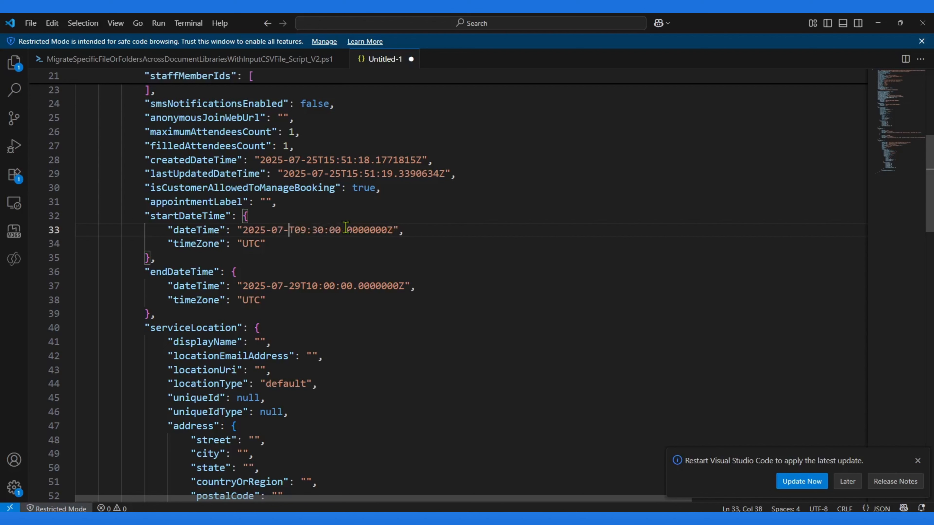
{"action": "type", "text": "31"}
{"action": "key", "text": "Down"}
{"action": "key", "text": "Down"}
{"action": "key", "text": "Down"}
{"action": "key", "text": "Down"}
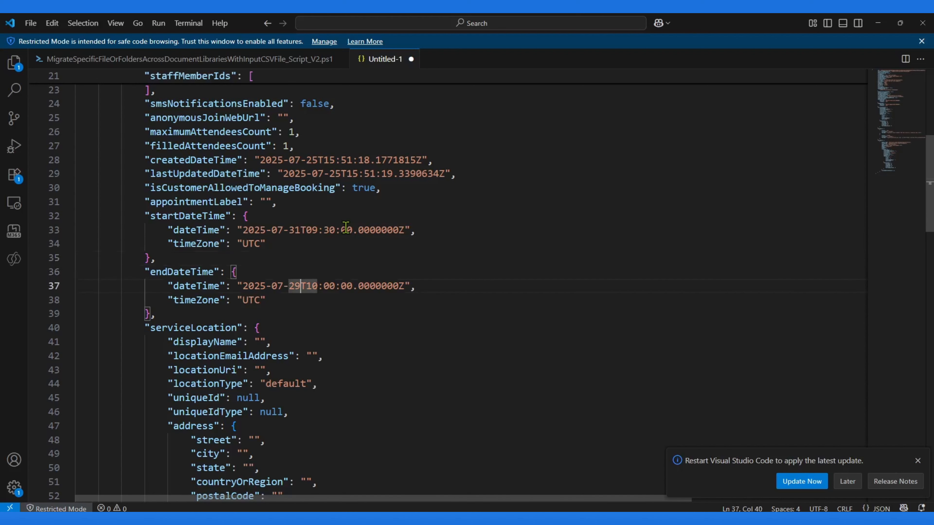
{"action": "key", "text": "Left"}
{"action": "key", "text": "Left"}
{"action": "key", "text": "Delete"}
{"action": "key", "text": "Delete"}
{"action": "type", "text": "31"}
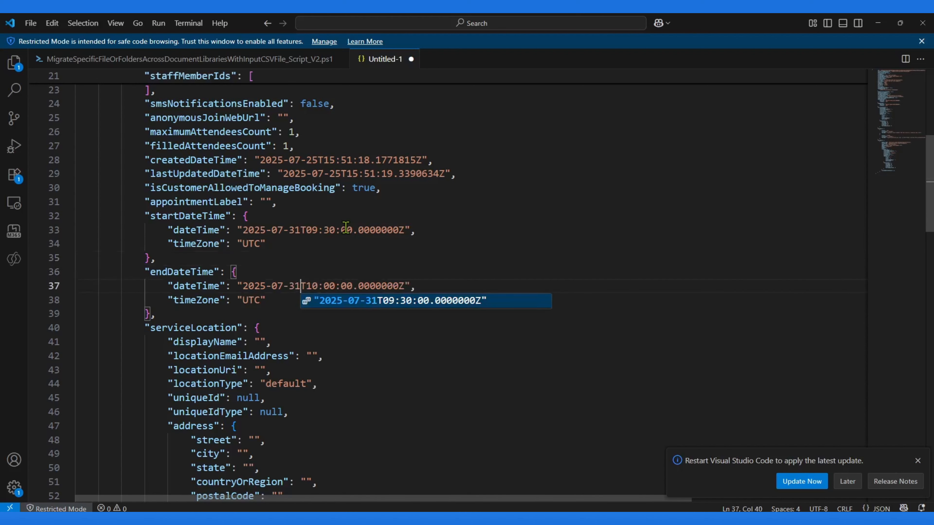
Step: Collapse the serviceLocation block and examine the reminders and customers sections
{"action": "scroll", "coordinate": [320, 245], "scroll_direction": "down", "scroll_amount": 3}
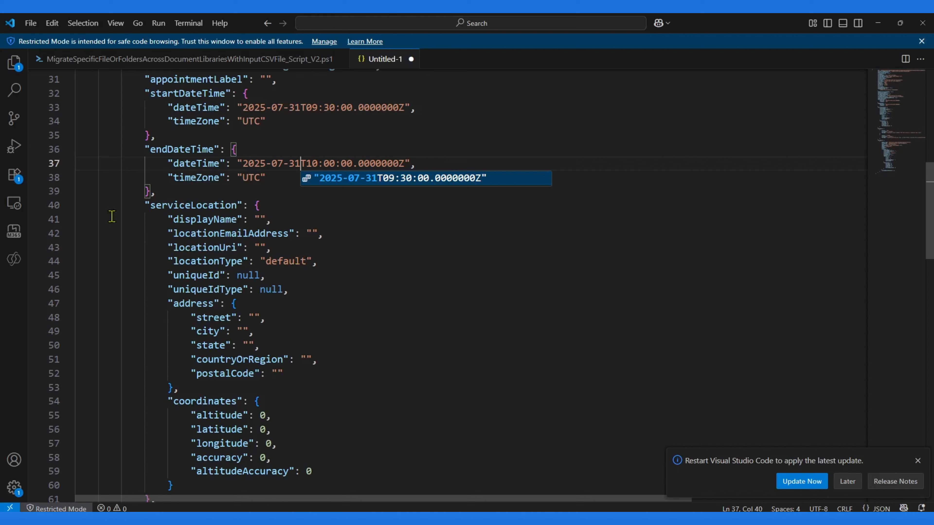
{"action": "left_click", "coordinate": [157, 206]}
{"action": "left_click", "coordinate": [69, 206]}
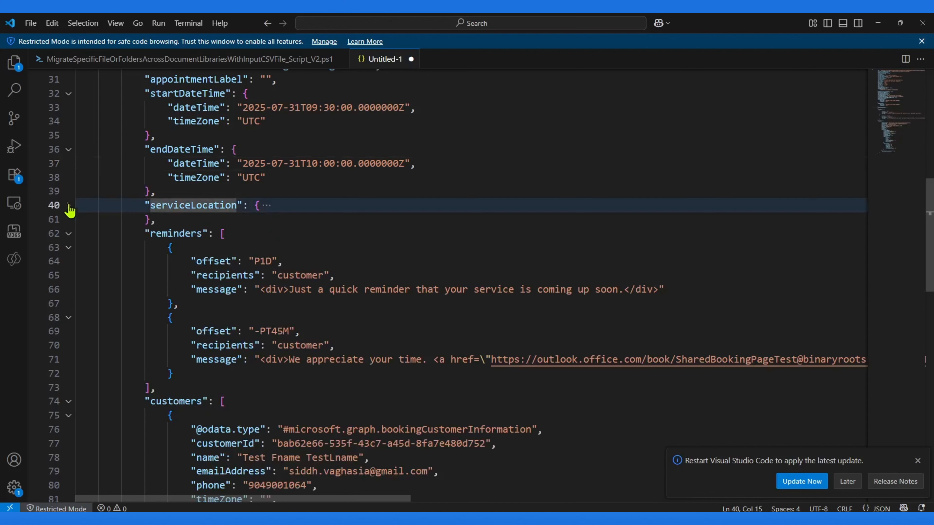
{"action": "left_click", "coordinate": [185, 237]}
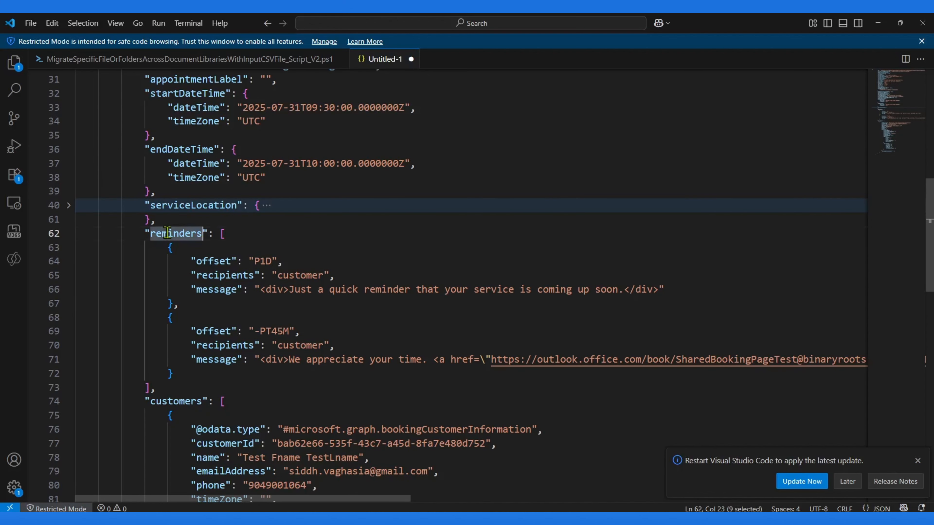
{"action": "left_click", "coordinate": [341, 276]}
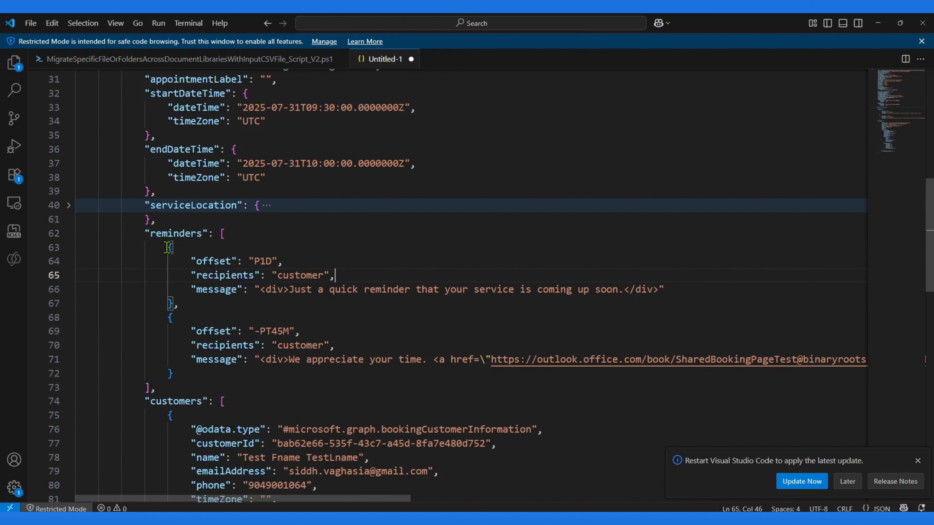
{"action": "left_click_drag", "start_coordinate": [168, 247], "coordinate": [187, 375]}
{"action": "scroll", "coordinate": [187, 374], "scroll_direction": "down", "scroll_amount": 10}
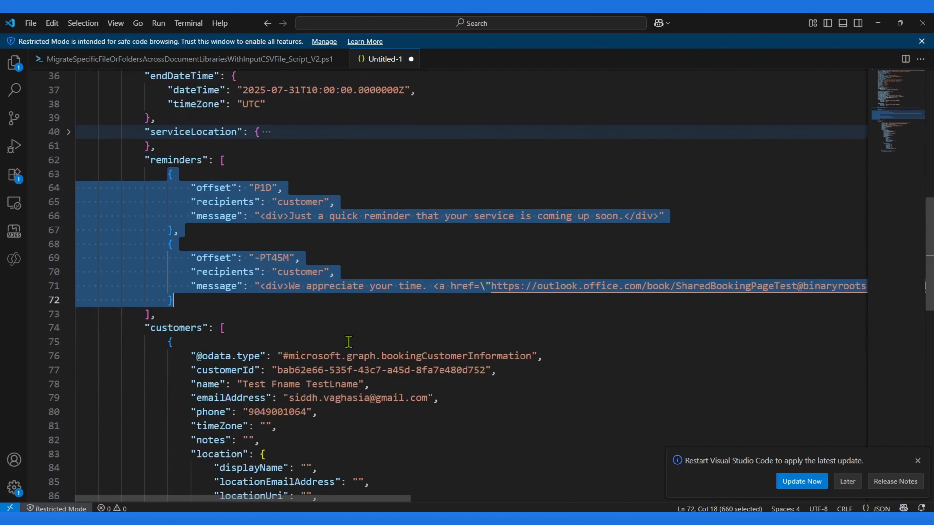
{"action": "left_click", "coordinate": [319, 247]}
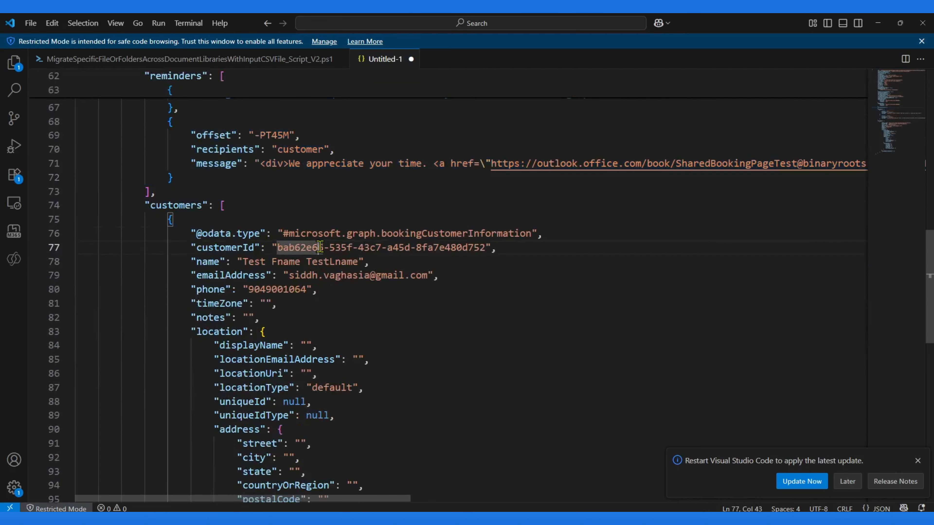
{"action": "double_click", "coordinate": [169, 205]}
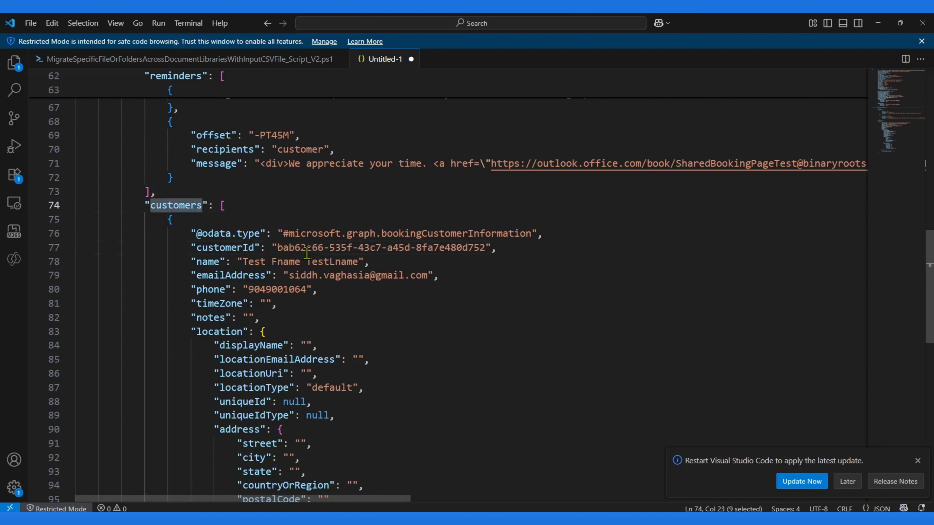
Step: Compare the top-level customer fields with the name, email, phone, odata type and customerId inside the customers array
{"action": "left_click_drag", "start_coordinate": [928, 251], "coordinate": [926, 109]}
{"action": "left_click_drag", "start_coordinate": [132, 160], "coordinate": [349, 205]}
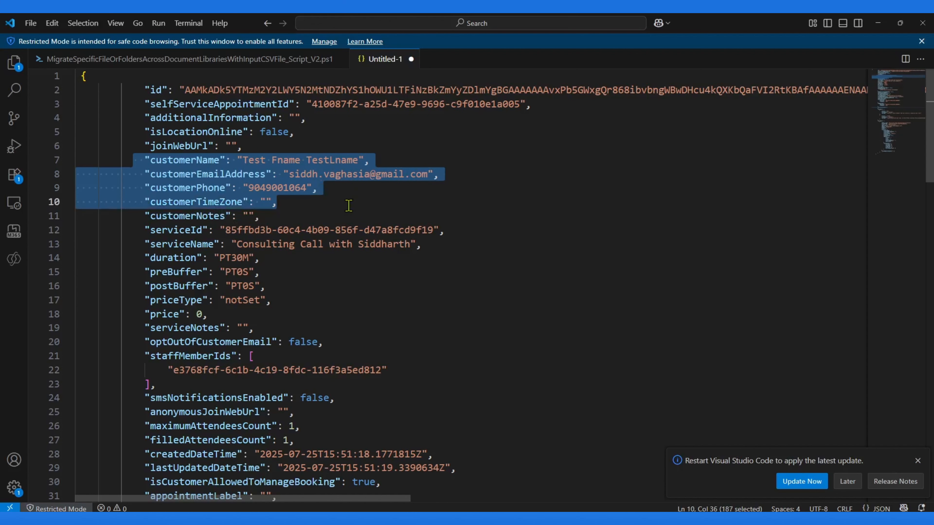
{"action": "scroll", "coordinate": [916, 248], "scroll_direction": "down", "scroll_amount": 8}
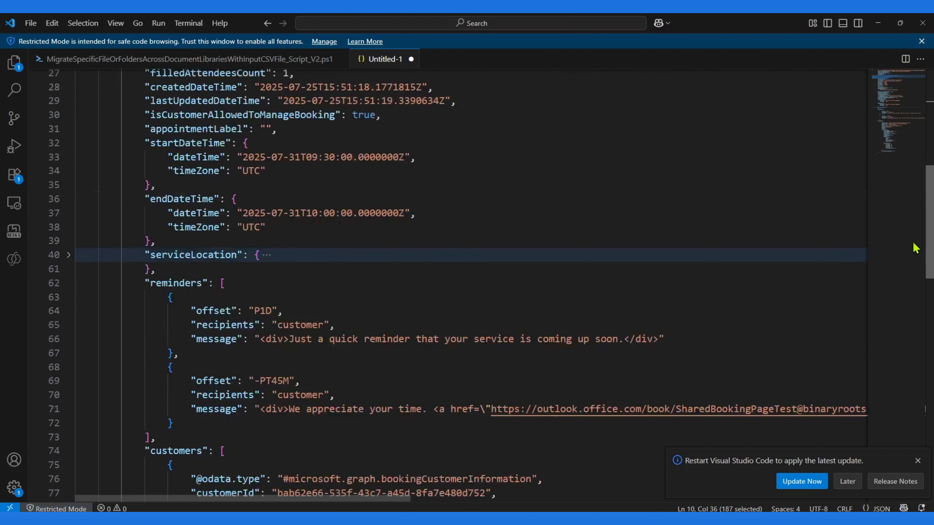
{"action": "scroll", "coordinate": [916, 249], "scroll_direction": "down", "scroll_amount": 9}
{"action": "scroll", "coordinate": [916, 343], "scroll_direction": "up", "scroll_amount": 5}
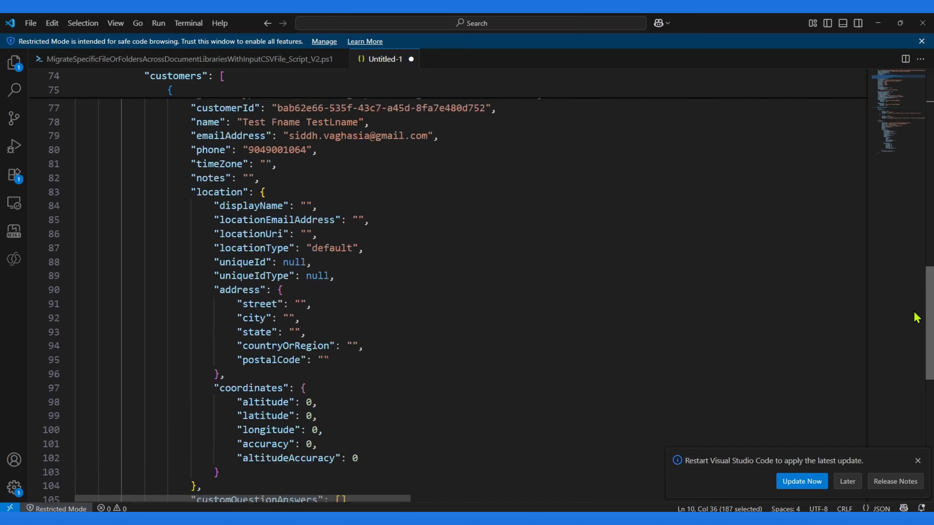
{"action": "left_click", "coordinate": [206, 263]}
{"action": "left_click", "coordinate": [216, 274]}
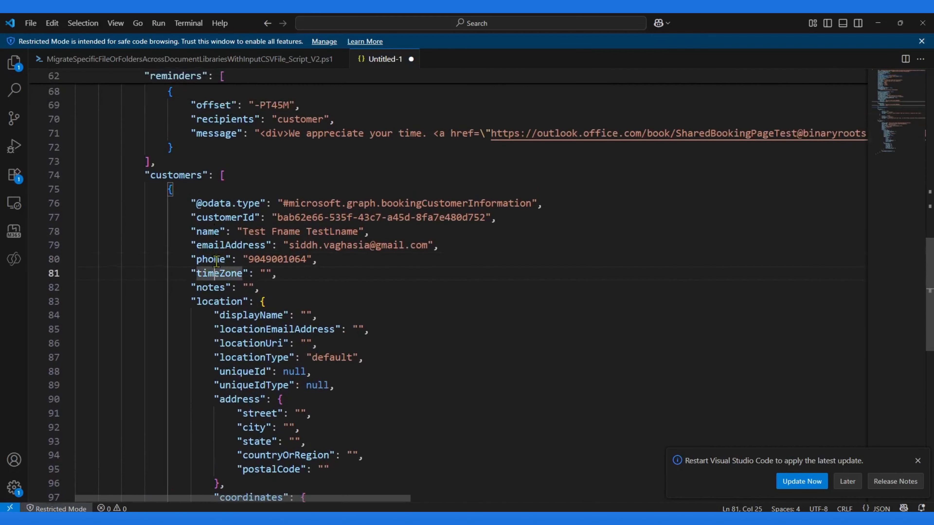
{"action": "left_click", "coordinate": [215, 205]}
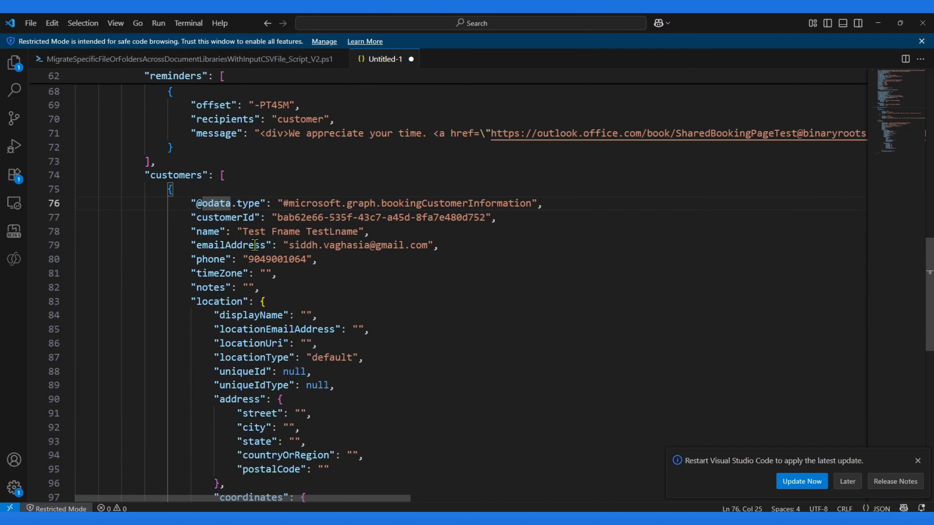
{"action": "left_click", "coordinate": [294, 245]}
{"action": "left_click", "coordinate": [254, 232]}
{"action": "left_click", "coordinate": [258, 259]}
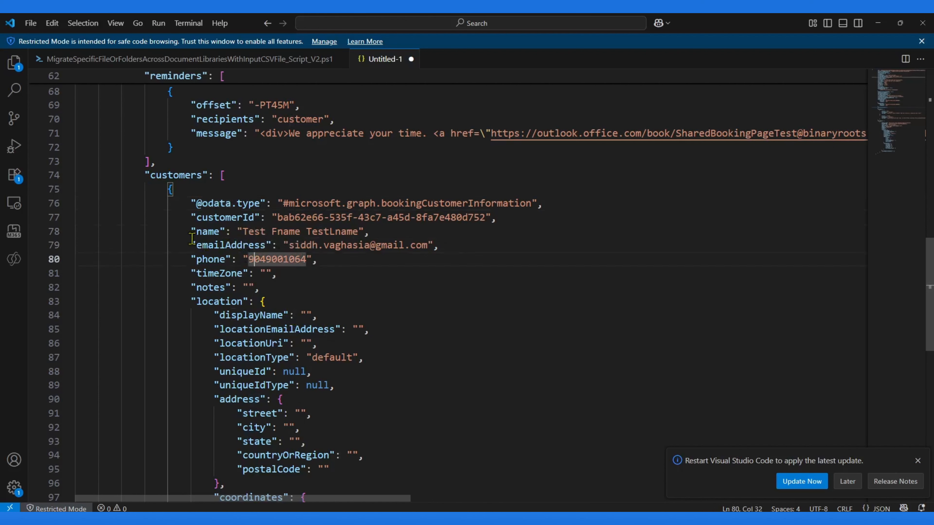
{"action": "left_click_drag", "start_coordinate": [173, 232], "coordinate": [363, 260]}
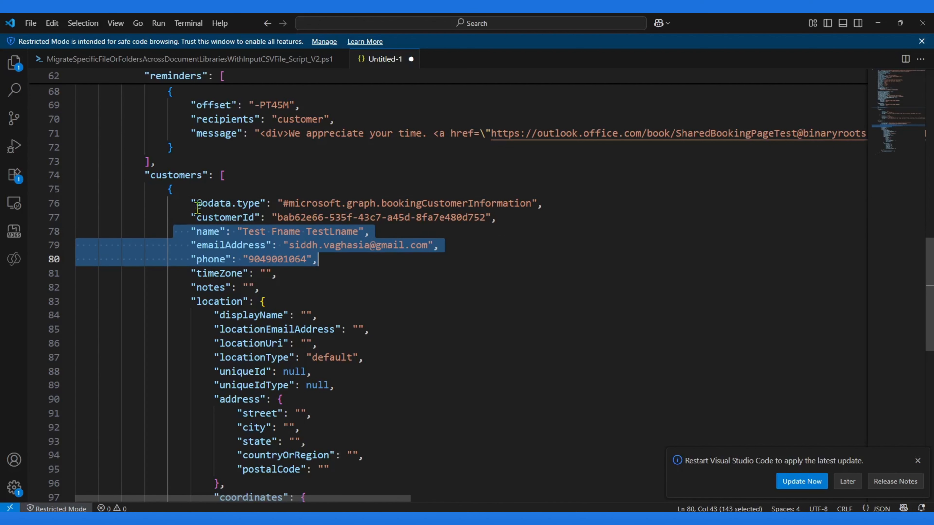
{"action": "left_click_drag", "start_coordinate": [180, 203], "coordinate": [492, 217]}
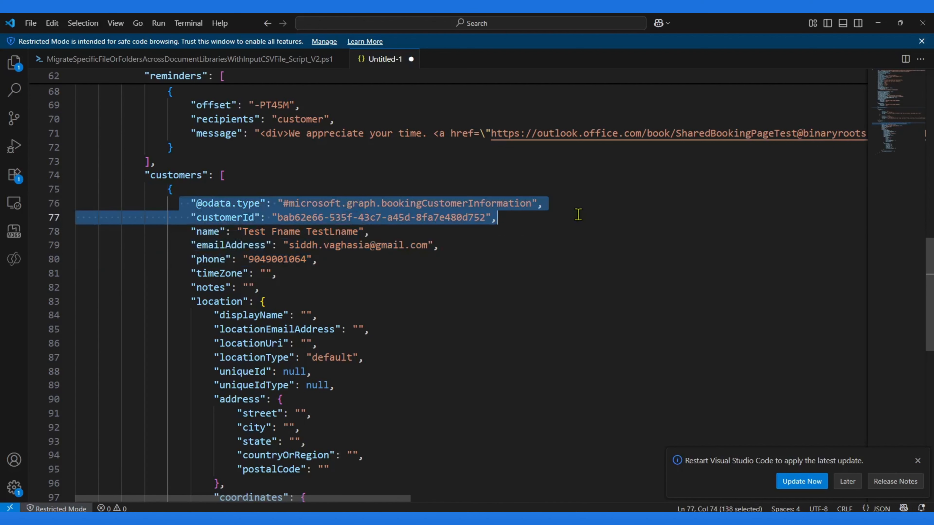
{"action": "left_click", "coordinate": [347, 231]}
{"action": "left_click_drag", "start_coordinate": [168, 217], "coordinate": [575, 221]}
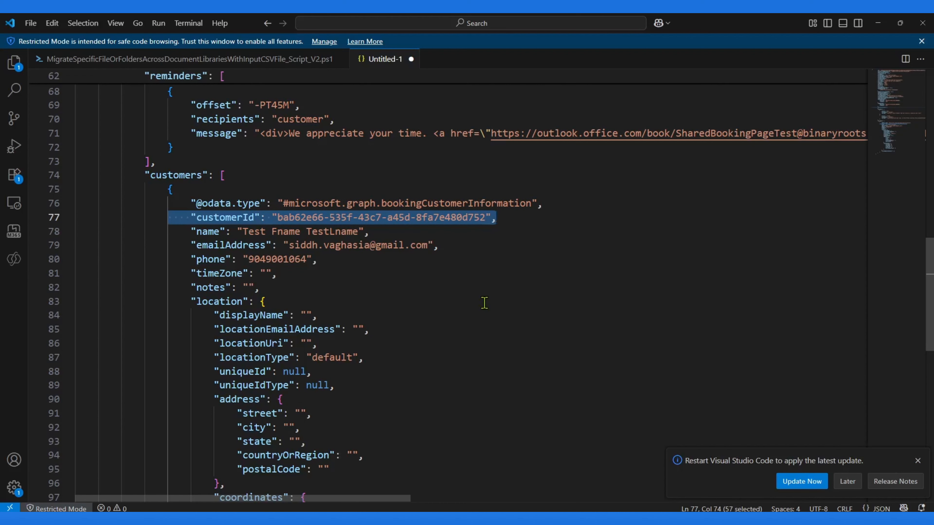
{"action": "scroll", "coordinate": [480, 307], "scroll_direction": "up", "scroll_amount": 2}
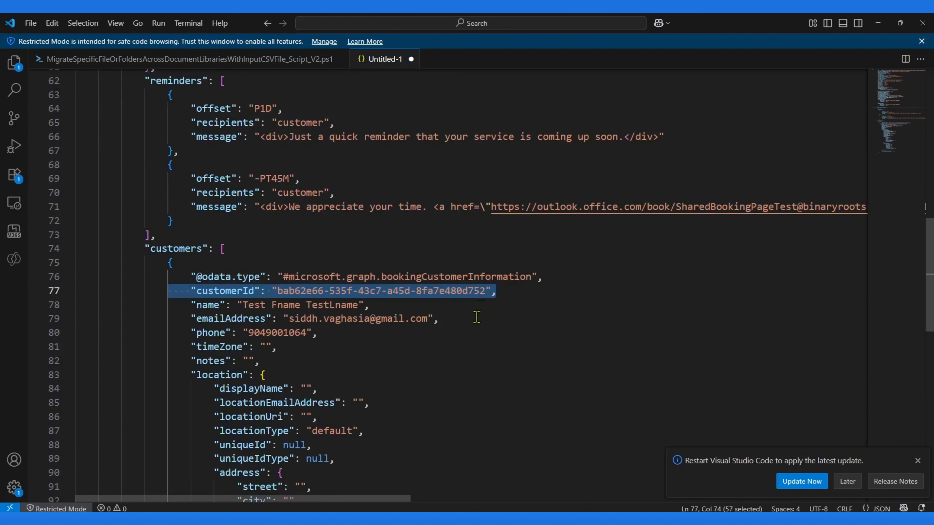
Step: Copy the edited appointment JSON from the editor and paste it into the HTTP action's Body field
{"action": "left_click", "coordinate": [462, 357]}
{"action": "key", "text": "ctrl+a"}
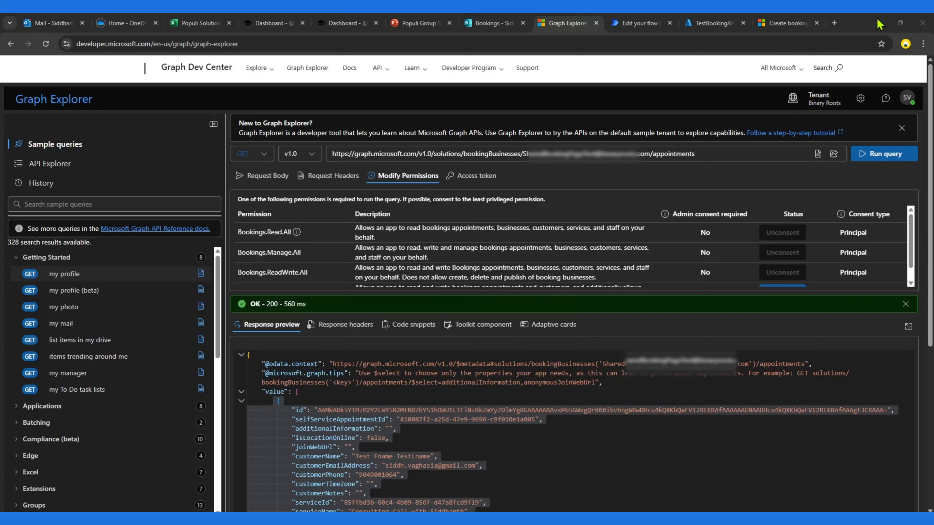
{"action": "key", "text": "alt+Tab"}
{"action": "left_click", "coordinate": [641, 22]}
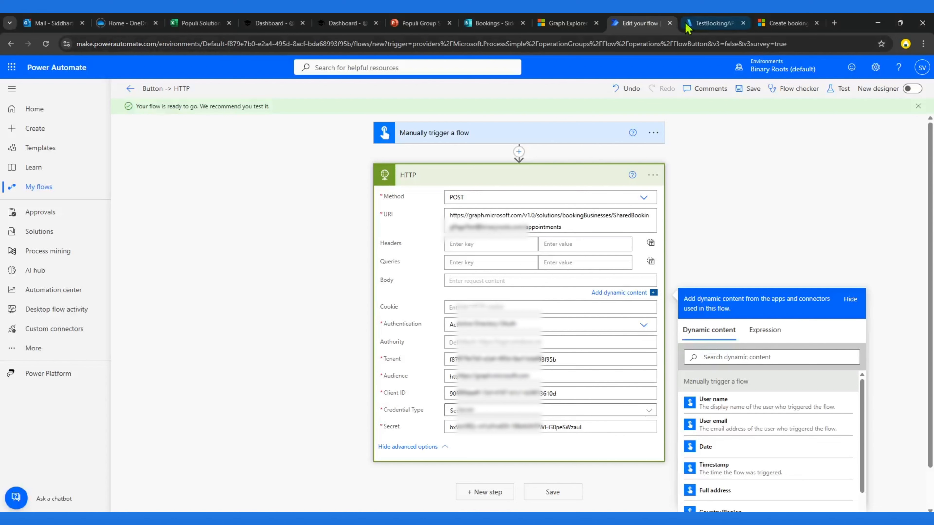
{"action": "left_click", "coordinate": [488, 277]}
{"action": "key", "text": "ctrl+v"}
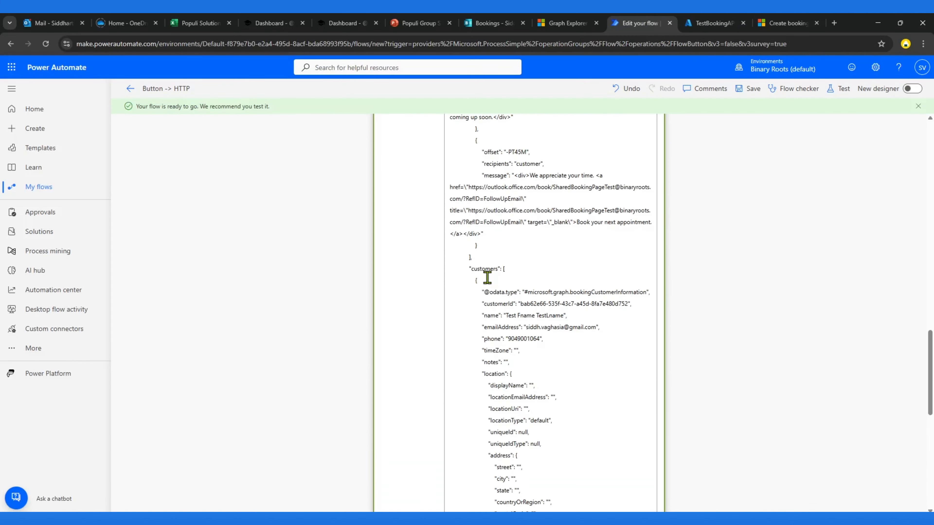
Step: Compare the pasted body with the request example in the Create bookingAppointment documentation page
{"action": "scroll", "coordinate": [539, 291], "scroll_direction": "up", "scroll_amount": 4}
{"action": "scroll", "coordinate": [541, 289], "scroll_direction": "up", "scroll_amount": 15}
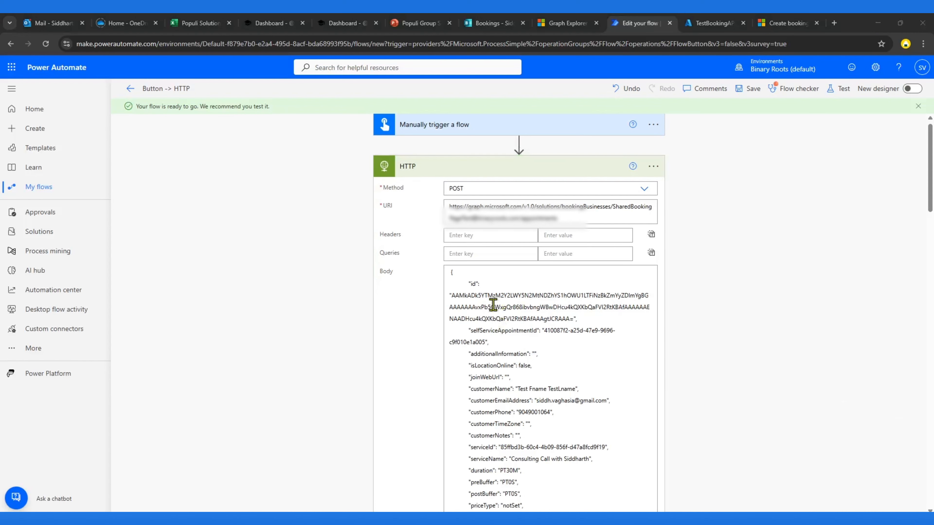
{"action": "left_click_drag", "start_coordinate": [467, 283], "coordinate": [545, 339]}
{"action": "left_click", "coordinate": [566, 23]}
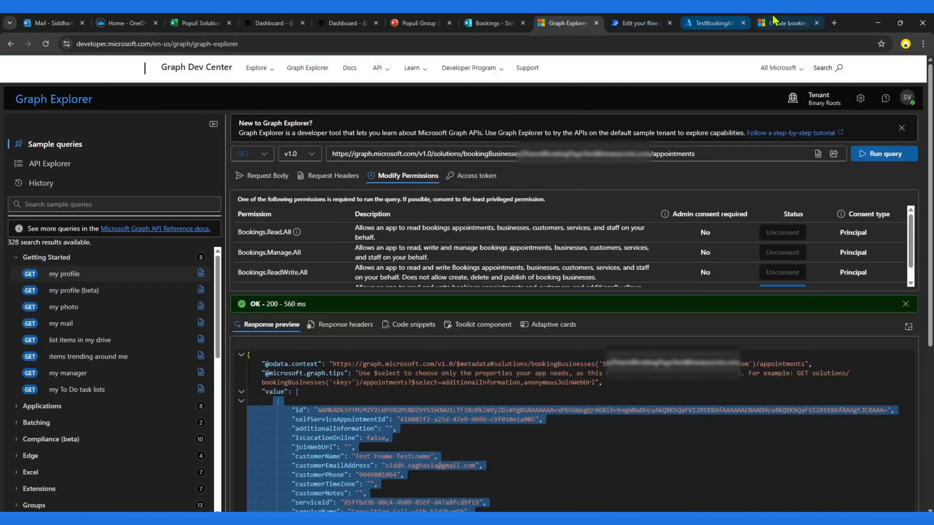
{"action": "left_click", "coordinate": [787, 23]}
{"action": "scroll", "coordinate": [402, 263], "scroll_direction": "up", "scroll_amount": 5}
{"action": "scroll", "coordinate": [404, 294], "scroll_direction": "down", "scroll_amount": 15}
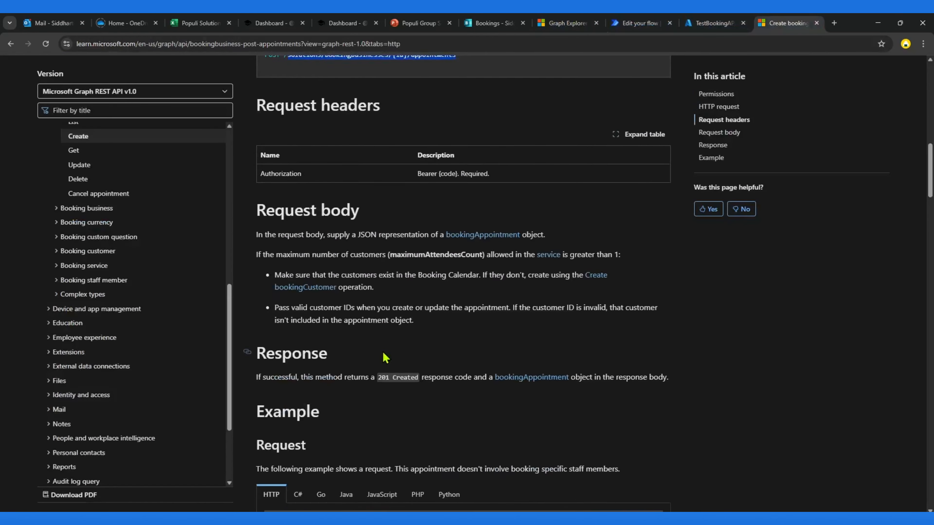
{"action": "scroll", "coordinate": [413, 311], "scroll_direction": "down", "scroll_amount": 6}
{"action": "scroll", "coordinate": [361, 250], "scroll_direction": "up", "scroll_amount": 4}
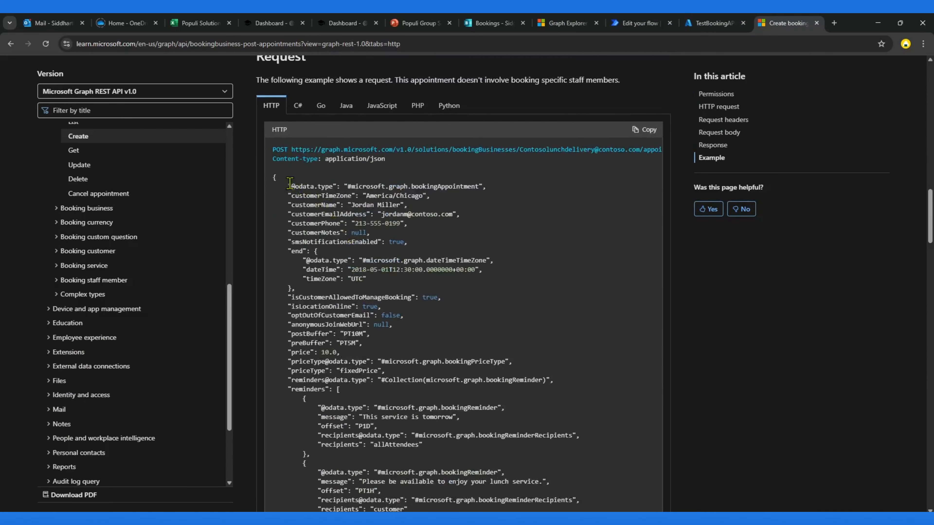
{"action": "left_click_drag", "start_coordinate": [289, 186], "coordinate": [487, 187]}
{"action": "left_click_drag", "start_coordinate": [284, 196], "coordinate": [428, 362]}
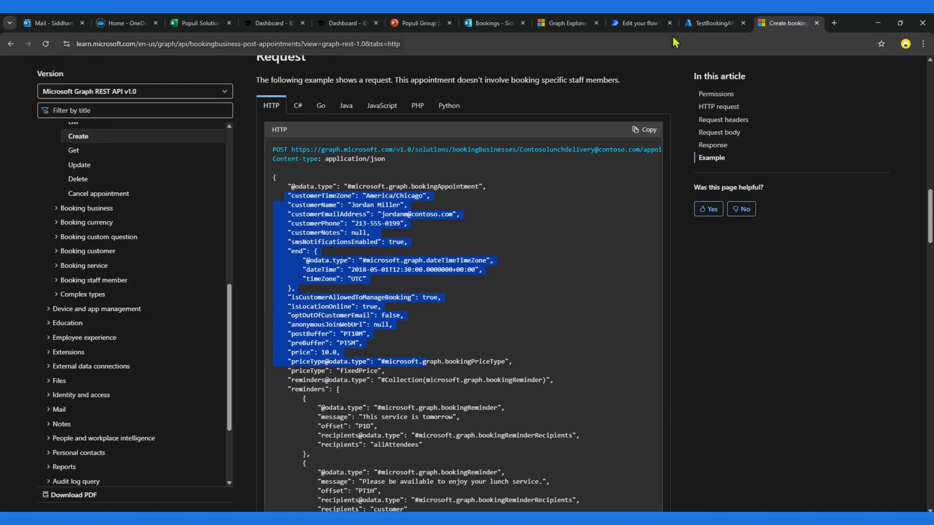
Step: Delete the id and selfServiceAppointmentId properties from the top of the HTTP body
{"action": "left_click", "coordinate": [657, 21]}
{"action": "left_click", "coordinate": [511, 317]}
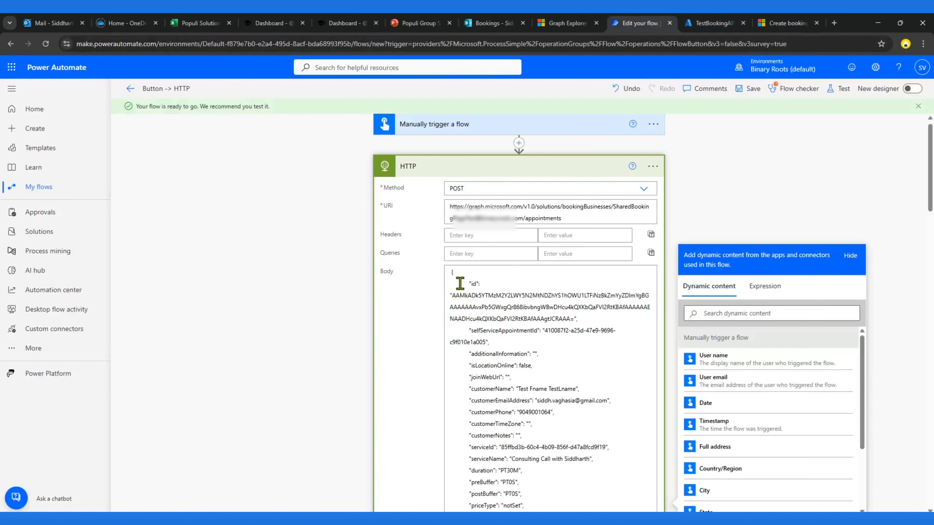
{"action": "left_click_drag", "start_coordinate": [460, 284], "coordinate": [511, 337]}
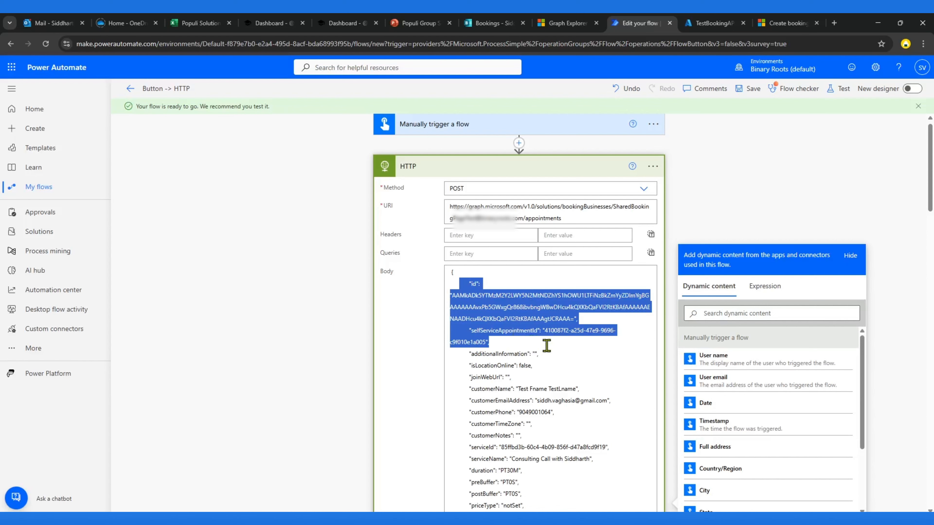
{"action": "key", "text": "Delete"}
{"action": "key", "text": "Delete"}
{"action": "key", "text": "Delete"}
{"action": "key", "text": "Delete"}
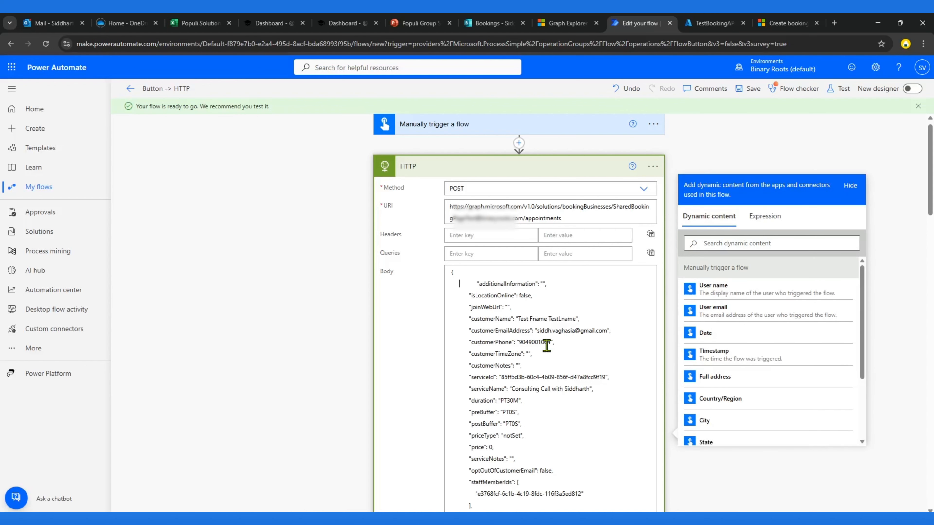
{"action": "key", "text": "Delete"}
{"action": "key", "text": "Delete"}
{"action": "key", "text": "Delete"}
Step: Remove the customerId line from the customer entry inside the customers array
{"action": "scroll", "coordinate": [546, 346], "scroll_direction": "down", "scroll_amount": 7}
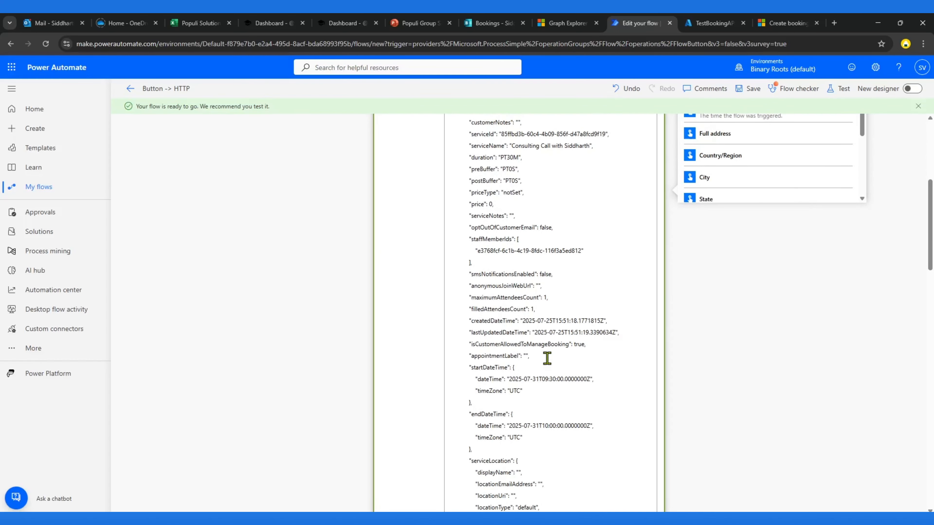
{"action": "scroll", "coordinate": [547, 359], "scroll_direction": "down", "scroll_amount": 20}
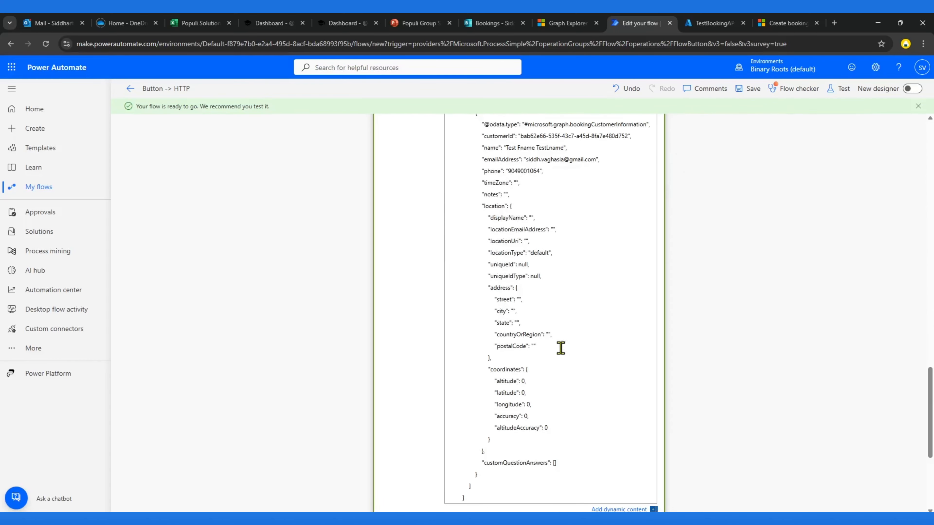
{"action": "scroll", "coordinate": [561, 348], "scroll_direction": "up", "scroll_amount": 3}
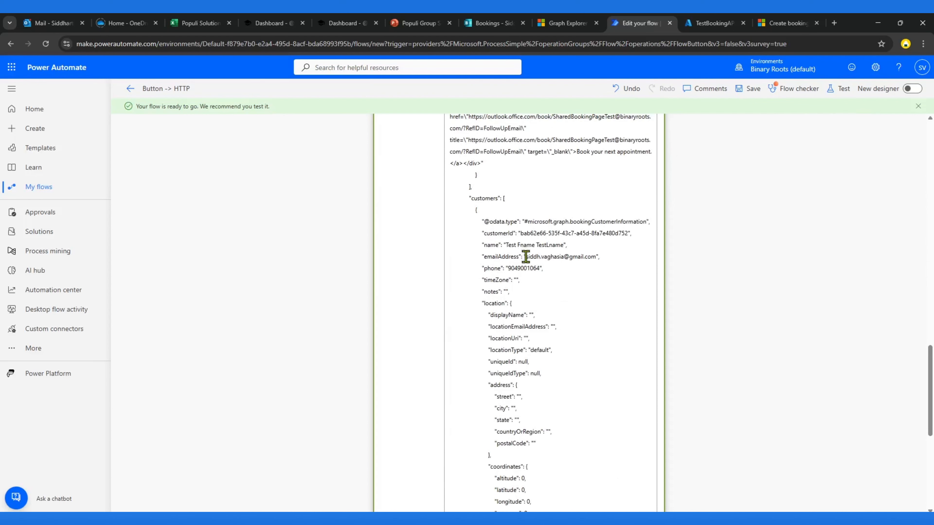
{"action": "left_click_drag", "start_coordinate": [526, 257], "coordinate": [595, 257]}
{"action": "key", "text": "Up"}
{"action": "key", "text": "shift+Left"}
{"action": "key", "text": "shift+Left"}
{"action": "key", "text": "shift+Left"}
{"action": "key", "text": "shift+Left"}
{"action": "key", "text": "shift+Left"}
{"action": "key", "text": "shift+Left"}
{"action": "key", "text": "shift+Left"}
{"action": "key", "text": "shift+Left"}
{"action": "key", "text": "shift+Left"}
{"action": "key", "text": "shift+Left"}
{"action": "key", "text": "shift+Left"}
{"action": "key", "text": "shift+Left"}
{"action": "key", "text": "shift+Left"}
{"action": "key", "text": "shift+Left"}
{"action": "key", "text": "shift+Left"}
{"action": "key", "text": "shift+End"}
{"action": "key", "text": "Left"}
{"action": "key", "text": "shift+Left"}
{"action": "key", "text": "shift+Home"}
{"action": "key", "text": "BackSpace"}
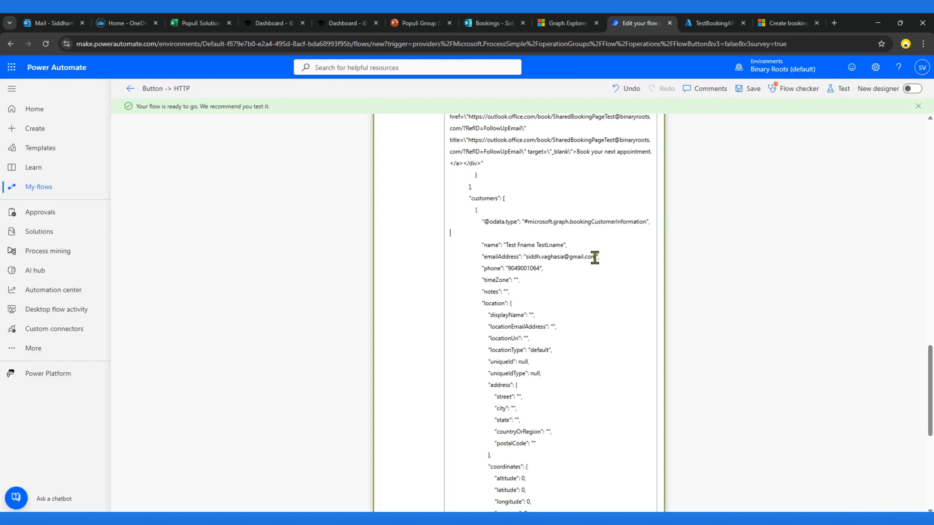
{"action": "key", "text": "BackSpace"}
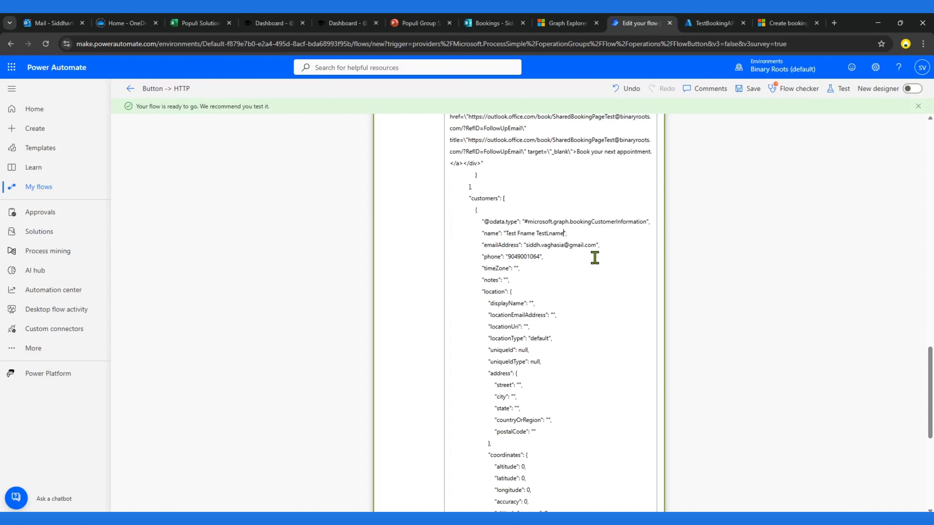
Step: Set the customer entry's name to Demo user and its email address to a demo address
{"action": "key", "text": "ctrl+Left"}
{"action": "key", "text": "ctrl+Left"}
{"action": "key", "text": "Delete"}
{"action": "key", "text": "Delete"}
{"action": "key", "text": "Delete"}
{"action": "key", "text": "Delete"}
{"action": "key", "text": "Delete"}
{"action": "key", "text": "Delete"}
{"action": "key", "text": "Delete"}
{"action": "key", "text": "Delete"}
{"action": "key", "text": "Delete"}
{"action": "key", "text": "Delete"}
{"action": "key", "text": "Delete"}
{"action": "key", "text": "Delete"}
{"action": "key", "text": "Delete"}
{"action": "double_click", "coordinate": [532, 246]}
{"action": "type", "text": "demo"}
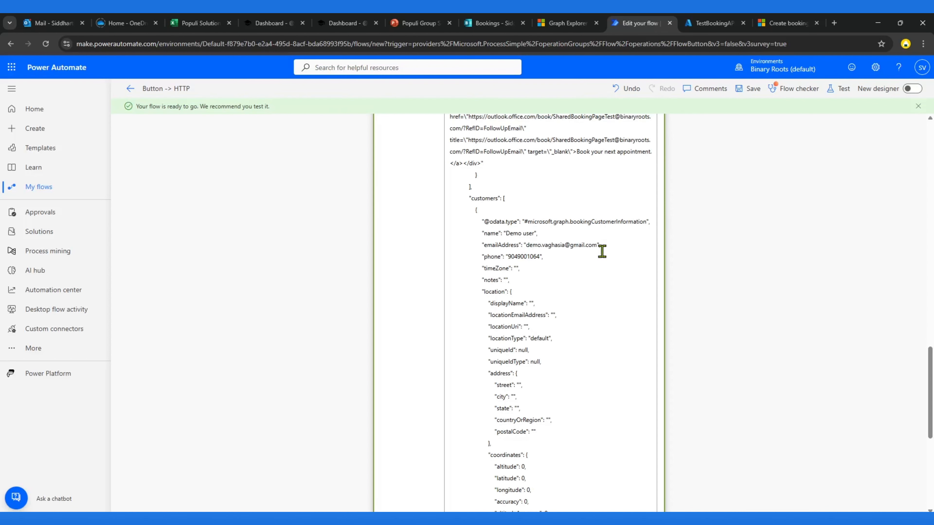
{"action": "type", "text": "."}
{"action": "key", "text": "Delete"}
{"action": "key", "text": "Delete"}
{"action": "key", "text": "Delete"}
{"action": "key", "text": "Delete"}
{"action": "key", "text": "Delete"}
{"action": "key", "text": "Delete"}
{"action": "key", "text": "Delete"}
{"action": "key", "text": "Delete"}
{"action": "type", "text": "user"}
Step: Replace the customer entry's phone with a dummy phone number
{"action": "double_click", "coordinate": [522, 256]}
{"action": "type", "text": "4253"}
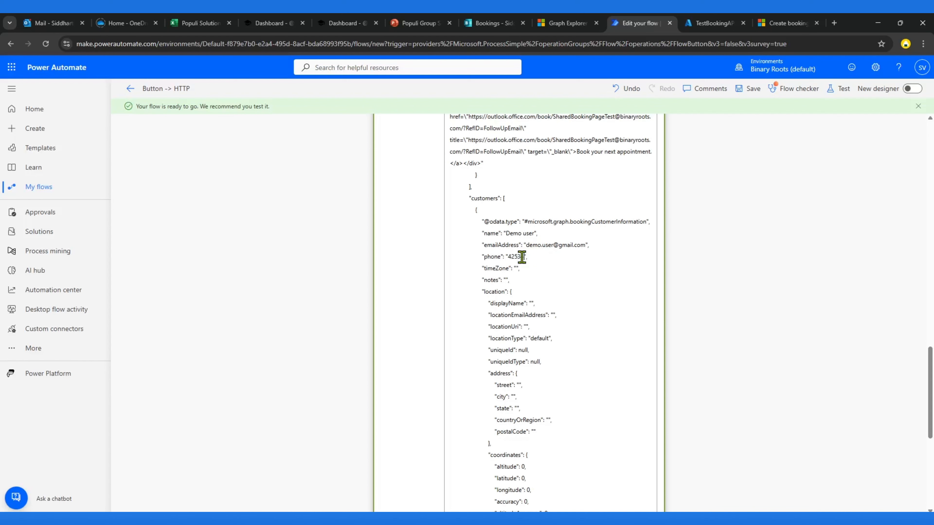
{"action": "type", "text": "45233"}
Step: Copy the demo email address into the top-level customerEmailAddress field
{"action": "left_click_drag", "start_coordinate": [526, 244], "coordinate": [588, 246]}
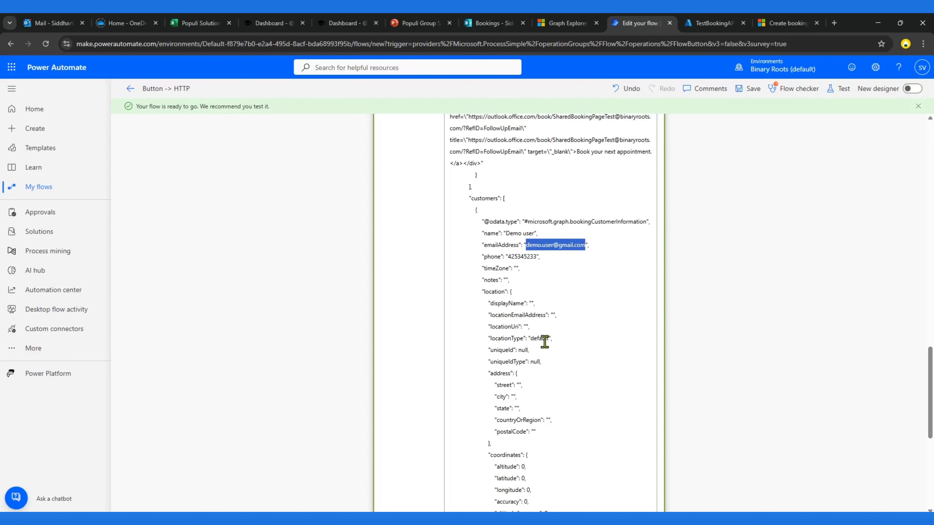
{"action": "scroll", "coordinate": [545, 342], "scroll_direction": "up", "scroll_amount": 1}
{"action": "scroll", "coordinate": [545, 343], "scroll_direction": "up", "scroll_amount": 20}
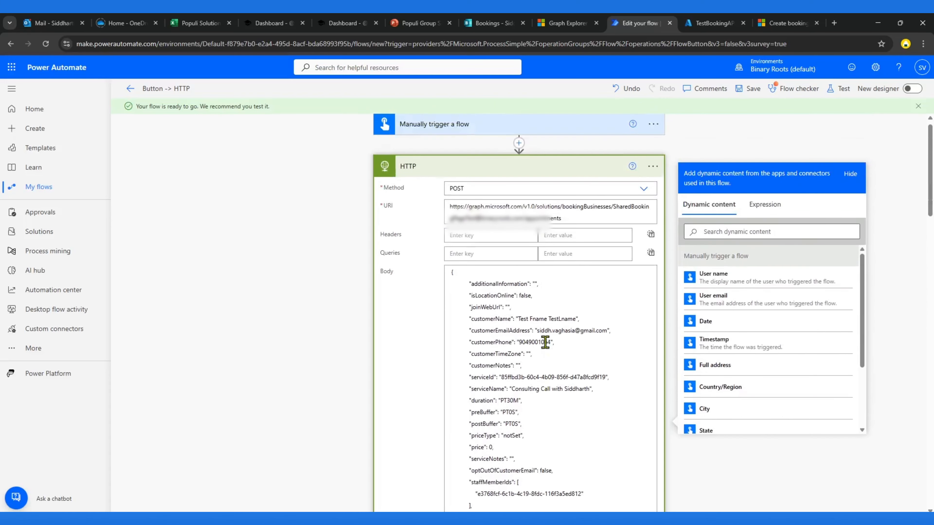
{"action": "left_click_drag", "start_coordinate": [539, 331], "coordinate": [606, 331]}
{"action": "key", "text": "BackSpace"}
{"action": "key", "text": "ctrl+v"}
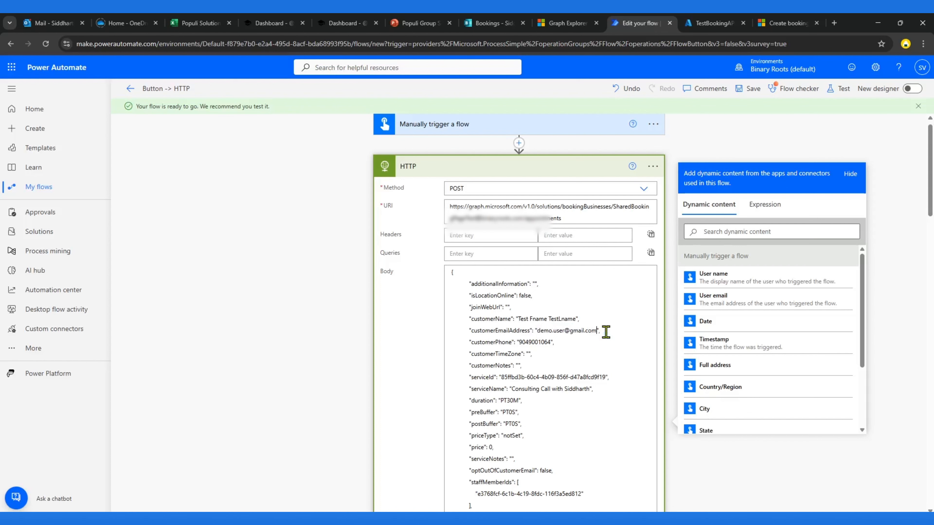
Step: Set customerPhone to a dummy number and customerName to Demo user in the top-level fields
{"action": "double_click", "coordinate": [539, 341]}
{"action": "type", "text": "1231223"}
{"action": "left_click_drag", "start_coordinate": [519, 319], "coordinate": [574, 317]}
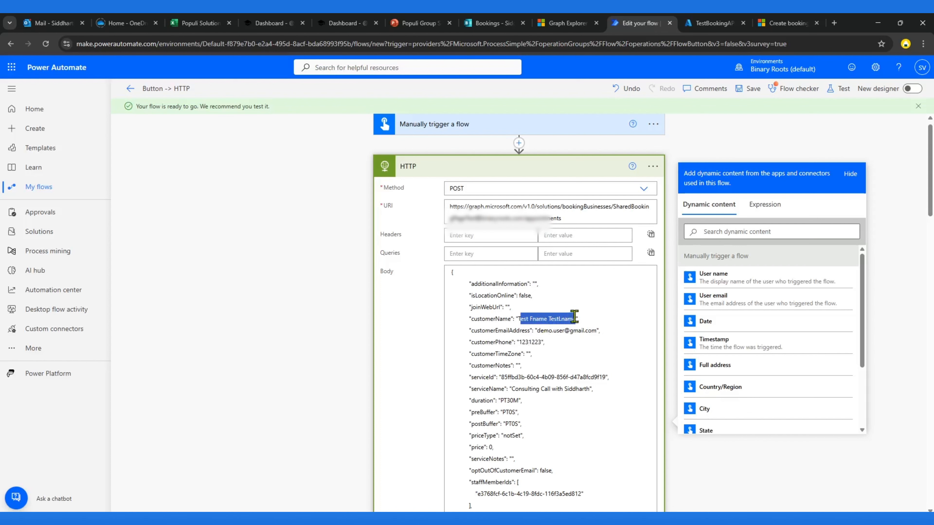
{"action": "key", "text": "BackSpace"}
{"action": "key", "text": "BackSpace"}
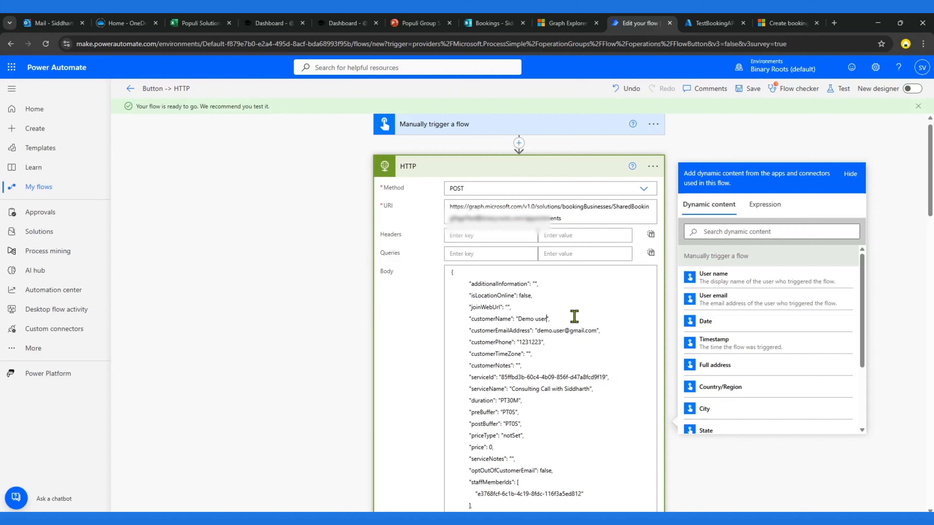
Step: Try to save the flow and review the Flow checker error for the HTTP action
{"action": "left_click", "coordinate": [745, 90]}
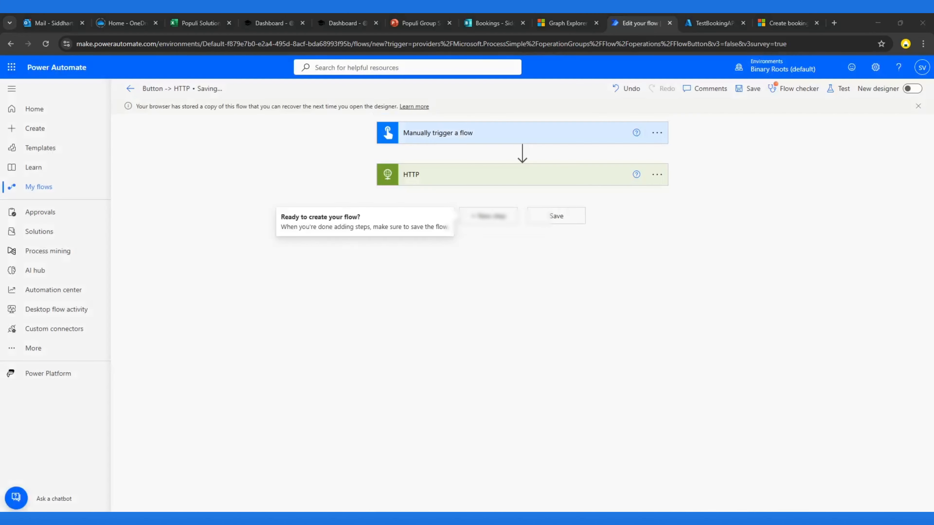
{"action": "left_click", "coordinate": [744, 94]}
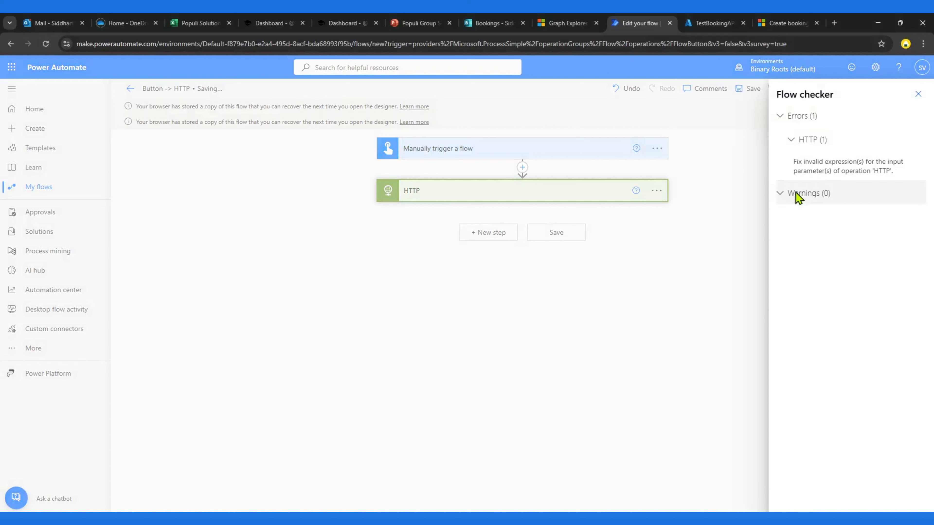
{"action": "left_click", "coordinate": [859, 173]}
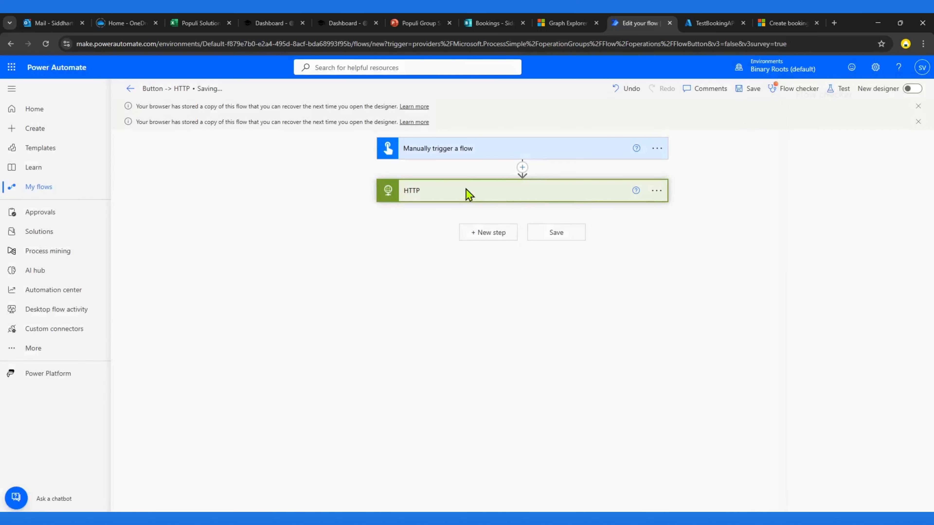
{"action": "left_click", "coordinate": [431, 201]}
{"action": "scroll", "coordinate": [506, 310], "scroll_direction": "down", "scroll_amount": 20}
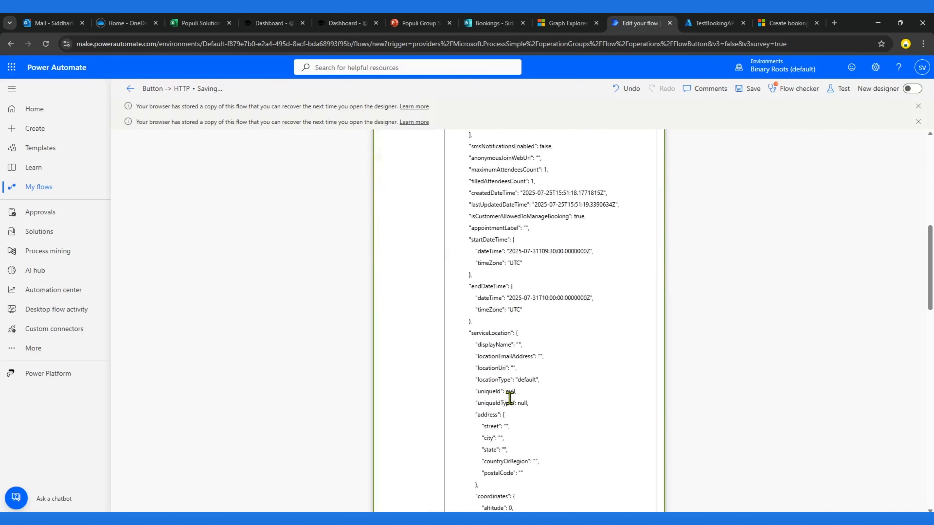
{"action": "scroll", "coordinate": [513, 395], "scroll_direction": "down", "scroll_amount": 7}
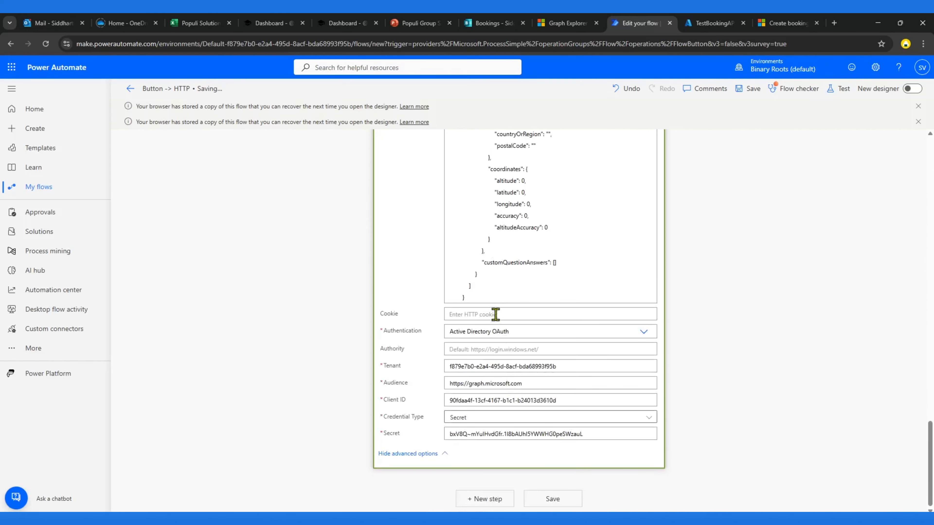
{"action": "scroll", "coordinate": [530, 286], "scroll_direction": "up", "scroll_amount": 11}
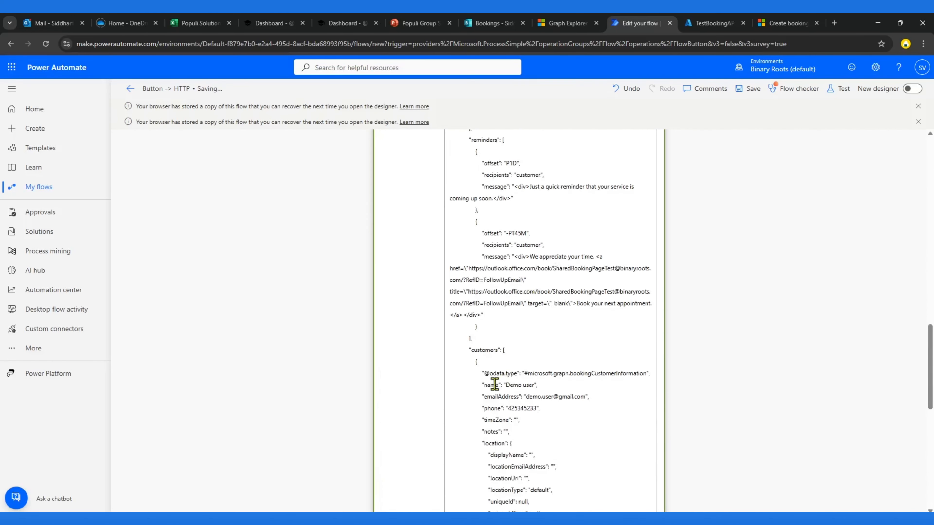
{"action": "left_click", "coordinate": [489, 373]}
{"action": "key", "text": "End"}
{"action": "key", "text": "shift+Home"}
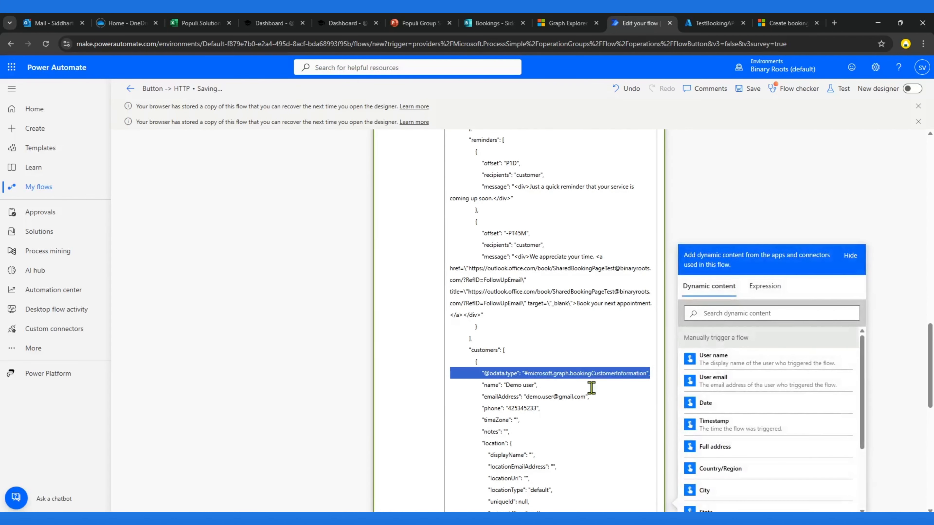
{"action": "key", "text": "BackSpace"}
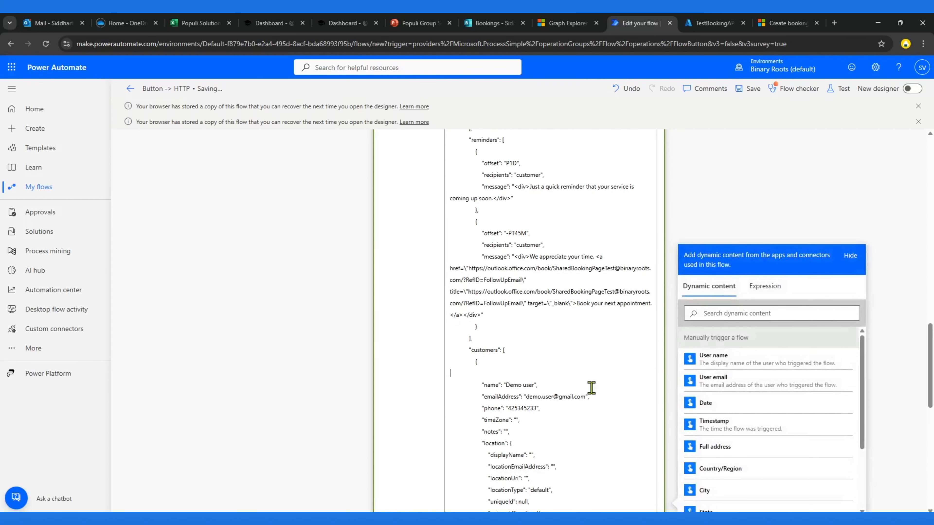
{"action": "key", "text": "BackSpace"}
Step: Dismiss the three browser-copy notices above the flow canvas
{"action": "scroll", "coordinate": [545, 320], "scroll_direction": "up", "scroll_amount": 15}
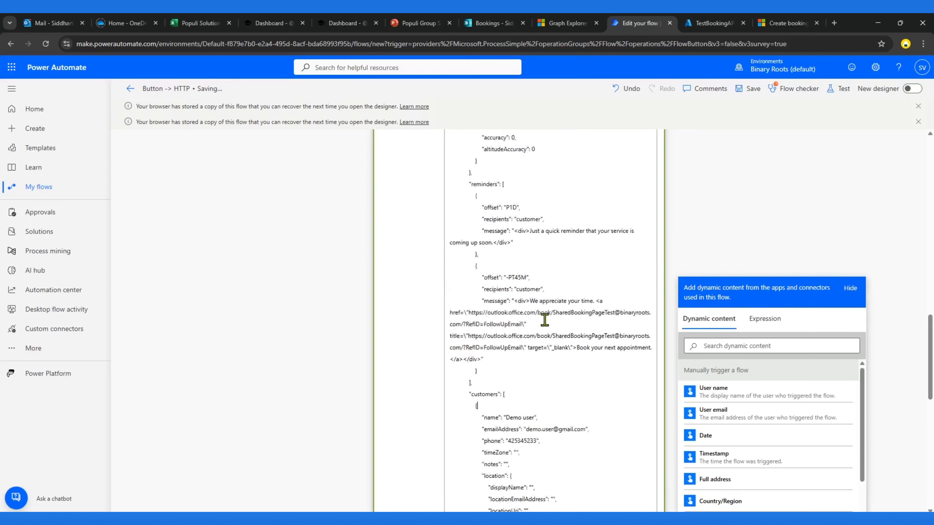
{"action": "scroll", "coordinate": [545, 319], "scroll_direction": "up", "scroll_amount": 10}
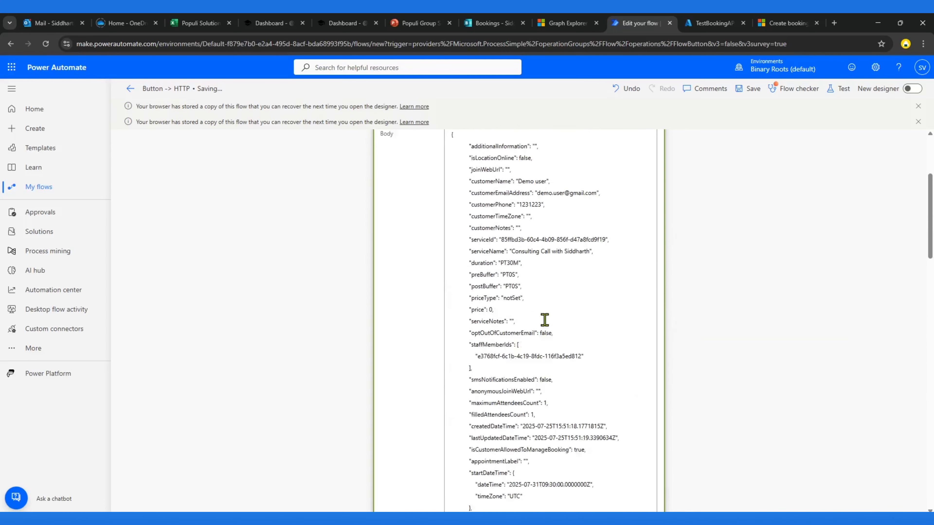
{"action": "scroll", "coordinate": [588, 295], "scroll_direction": "down", "scroll_amount": 8}
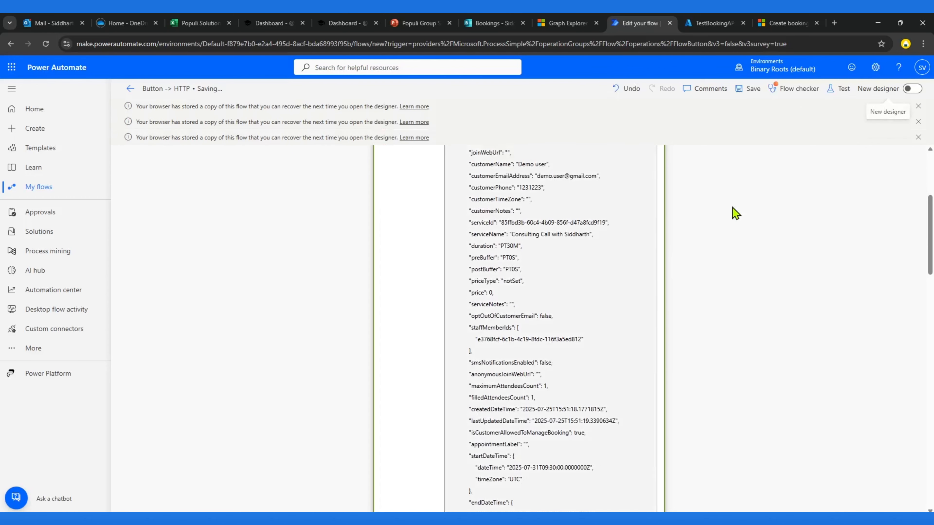
{"action": "left_click", "coordinate": [919, 138]}
{"action": "left_click", "coordinate": [919, 122]}
{"action": "left_click", "coordinate": [919, 107]}
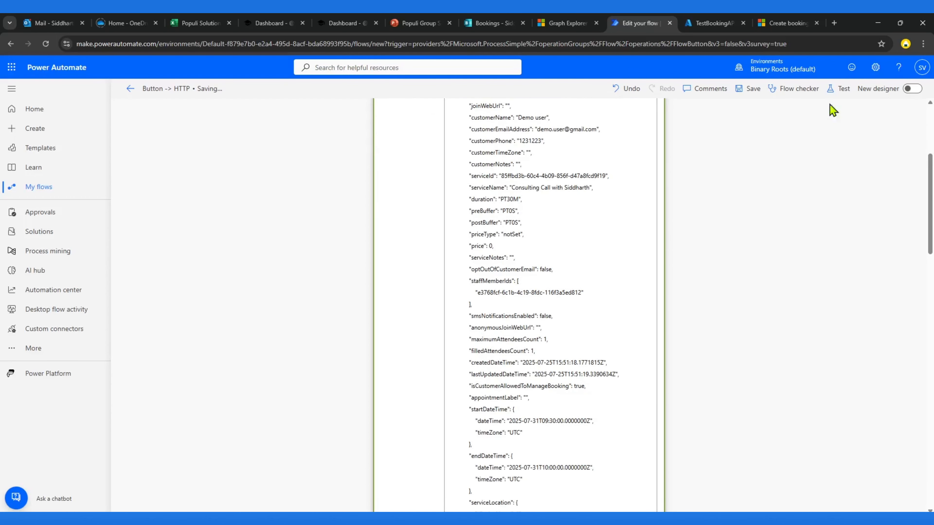
Step: Save the flow with the edited HTTP action body and collapse the HTTP action
{"action": "left_click", "coordinate": [739, 90]}
{"action": "scroll", "coordinate": [796, 195], "scroll_direction": "up", "scroll_amount": 5}
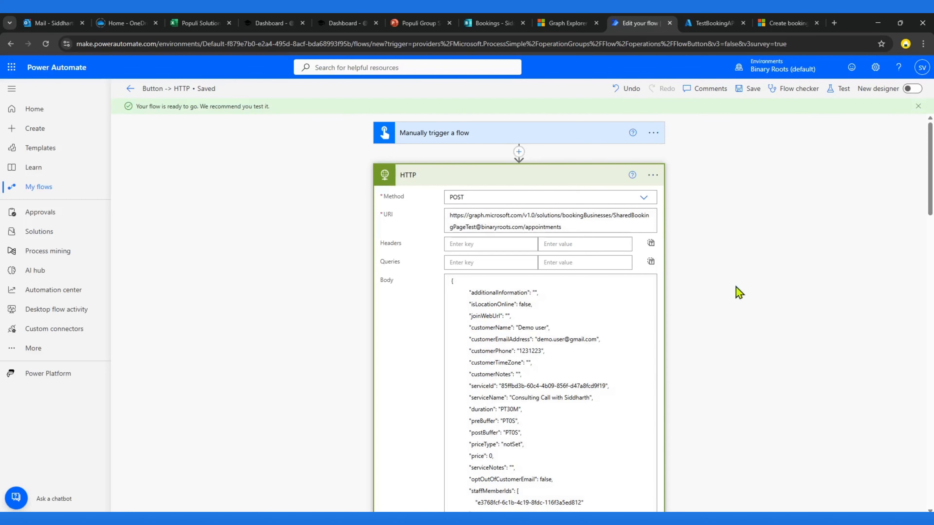
{"action": "left_click", "coordinate": [478, 186]}
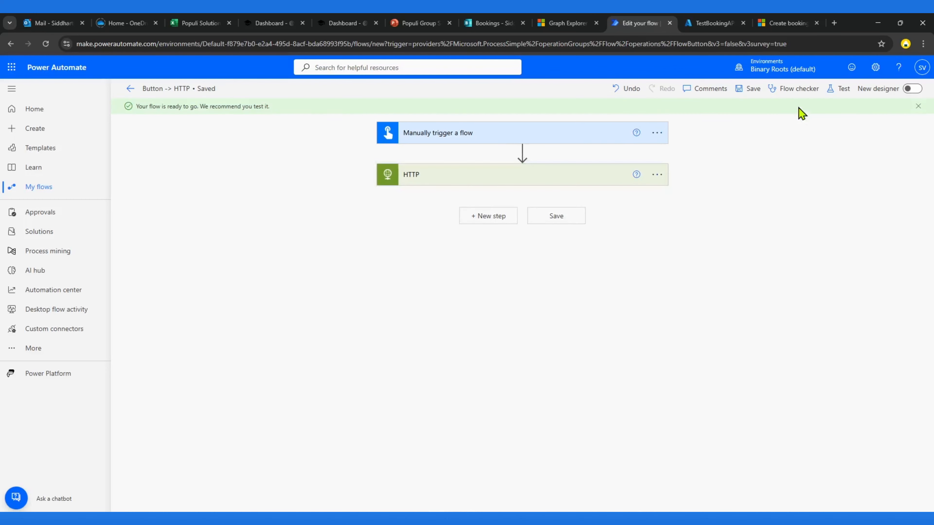
{"action": "left_click", "coordinate": [747, 88]}
Step: Test the flow manually and run it
{"action": "left_click", "coordinate": [843, 96]}
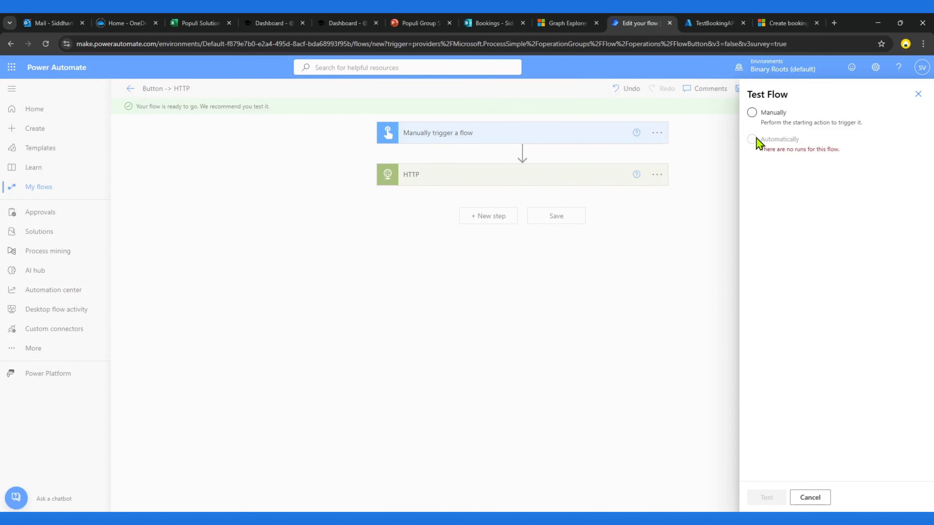
{"action": "left_click", "coordinate": [753, 113]}
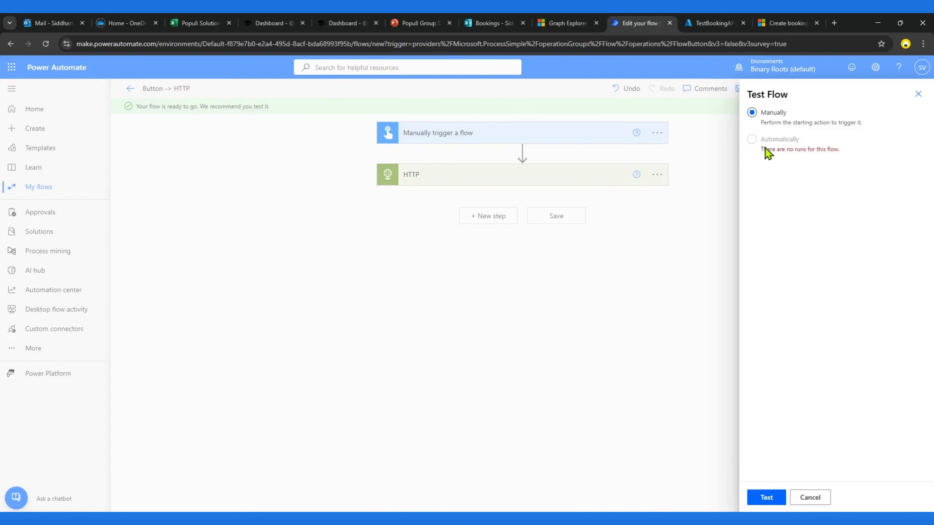
{"action": "left_click", "coordinate": [766, 497]}
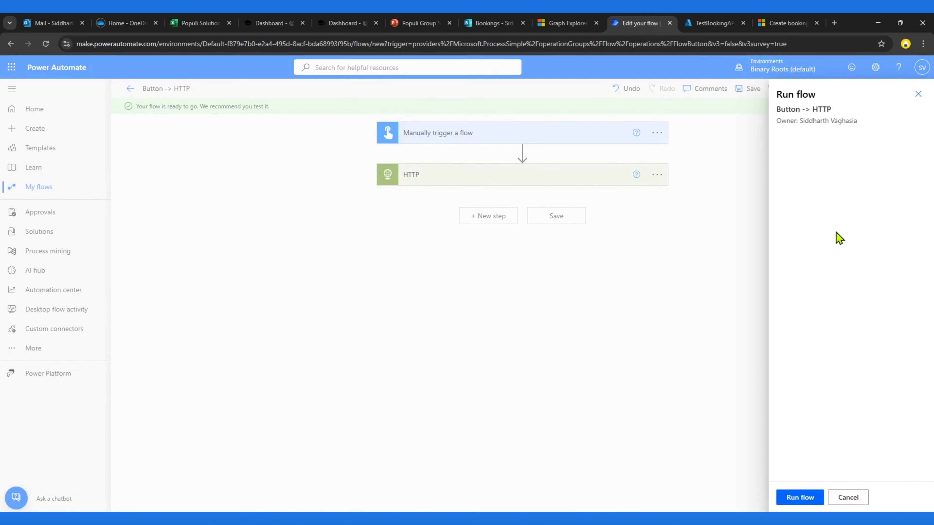
{"action": "left_click", "coordinate": [800, 499]}
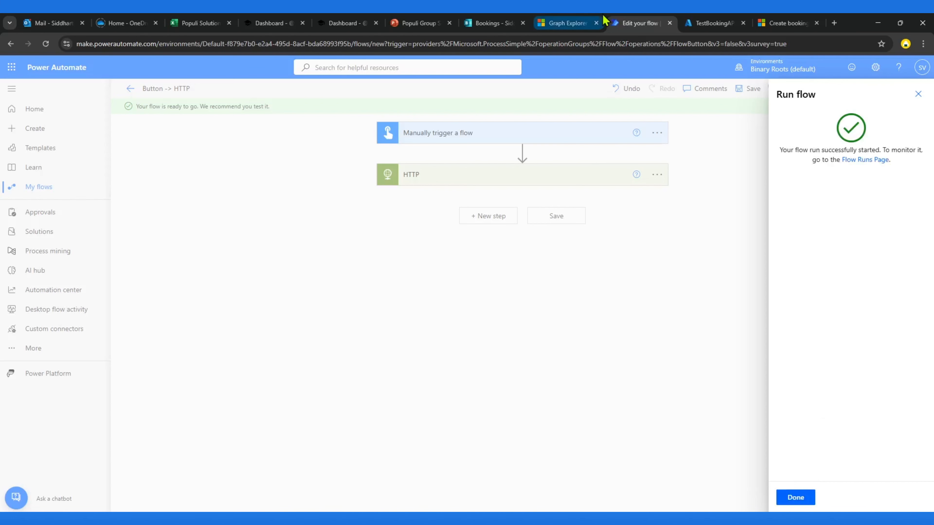
Step: Check the Bookings calendar in week view for the week of July 27, 2025 for the new appointment
{"action": "left_click", "coordinate": [476, 22]}
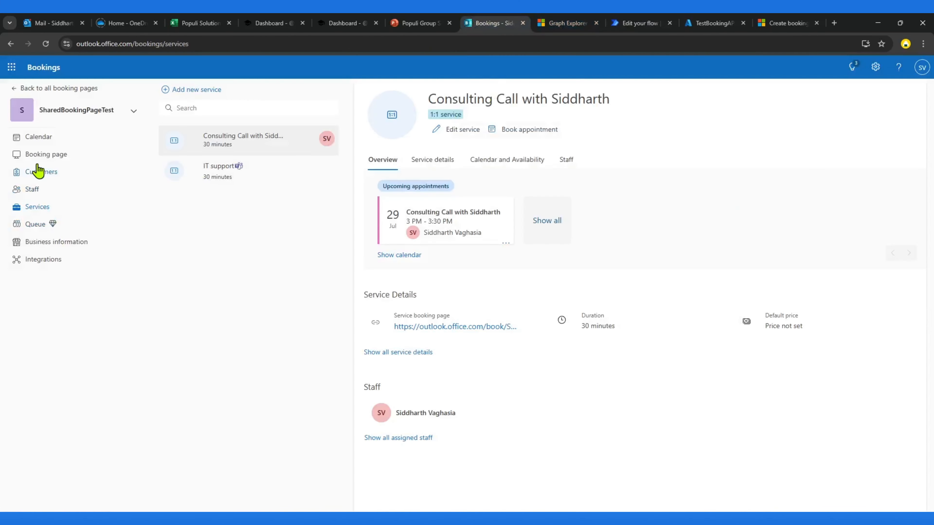
{"action": "left_click", "coordinate": [39, 139]}
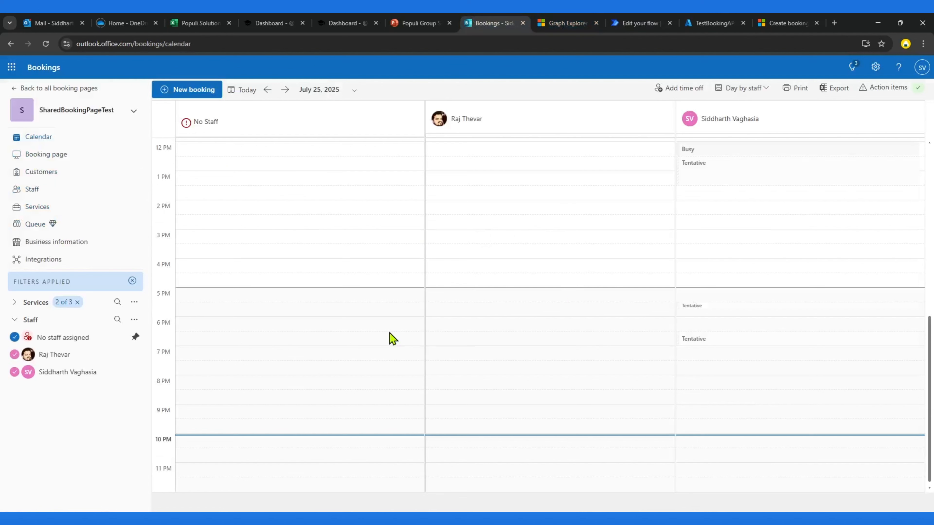
{"action": "left_click", "coordinate": [355, 95]}
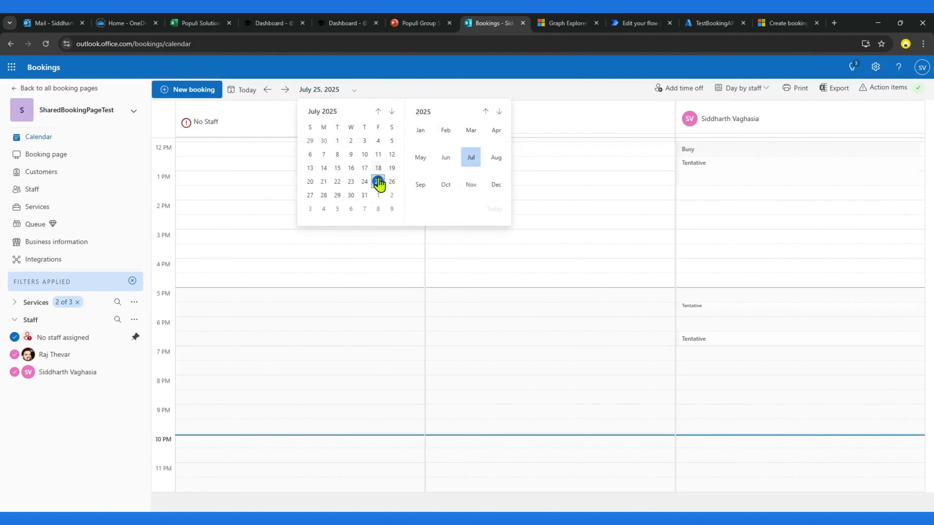
{"action": "left_click", "coordinate": [310, 195]}
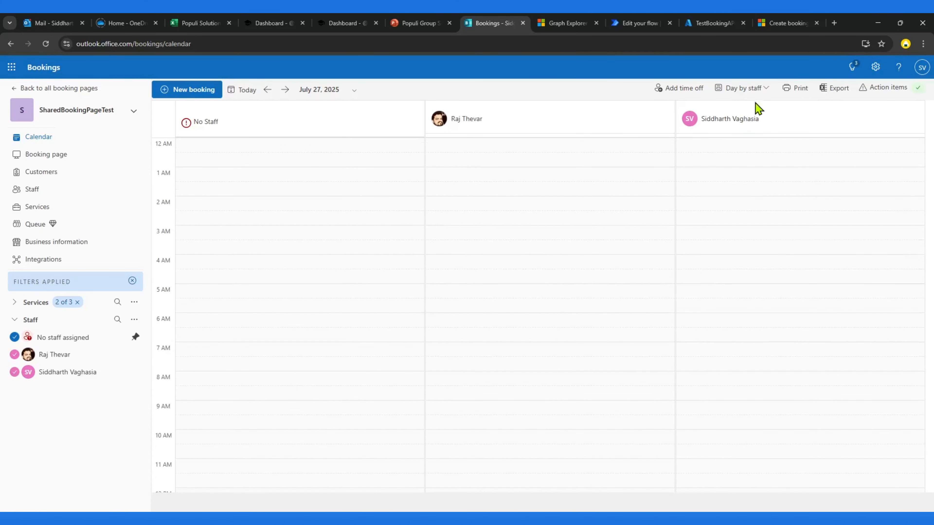
{"action": "left_click", "coordinate": [757, 90]}
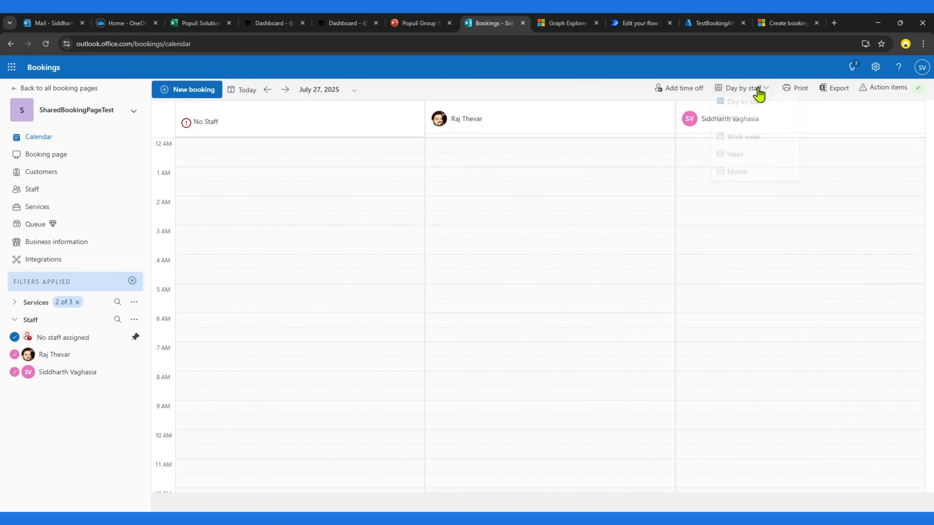
{"action": "left_click", "coordinate": [745, 159]}
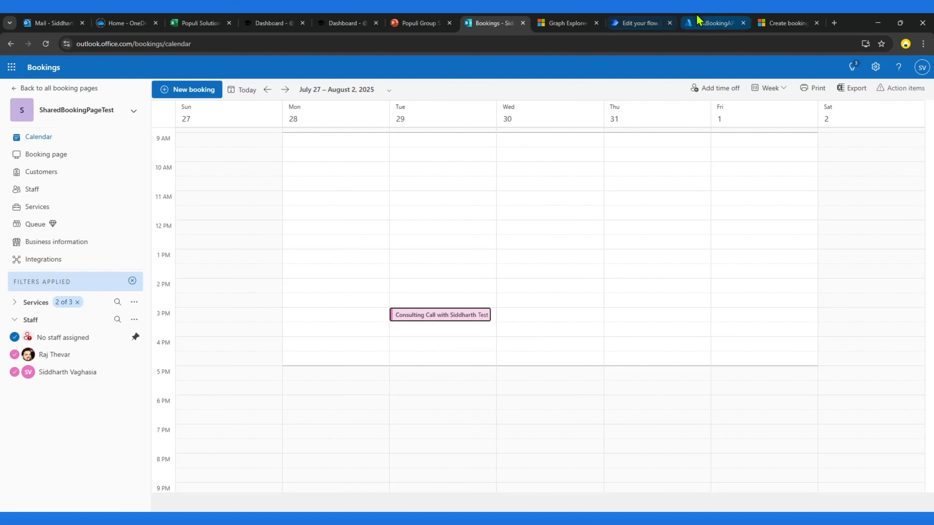
Step: Return to the flow, close the run dialog and examine the HTTP action's error in the run details
{"action": "left_click", "coordinate": [714, 22]}
{"action": "left_click", "coordinate": [640, 23]}
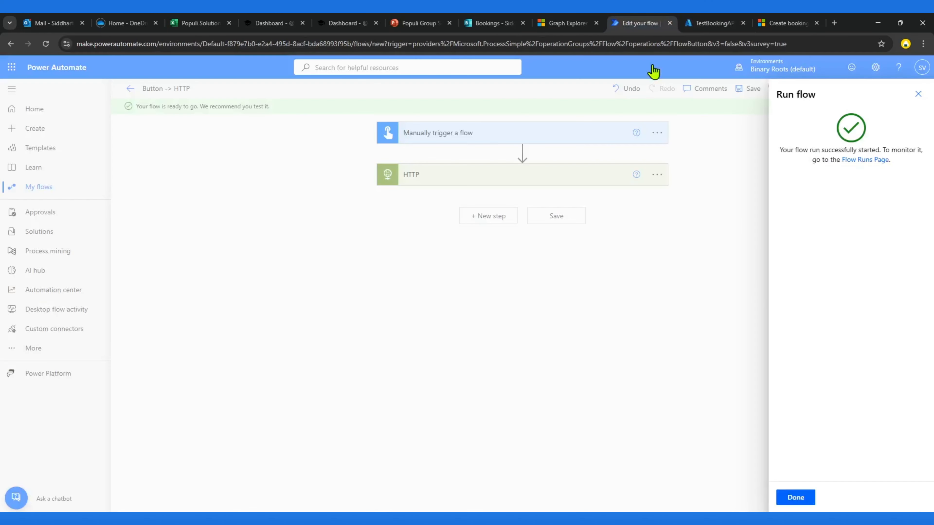
{"action": "left_click", "coordinate": [789, 498]}
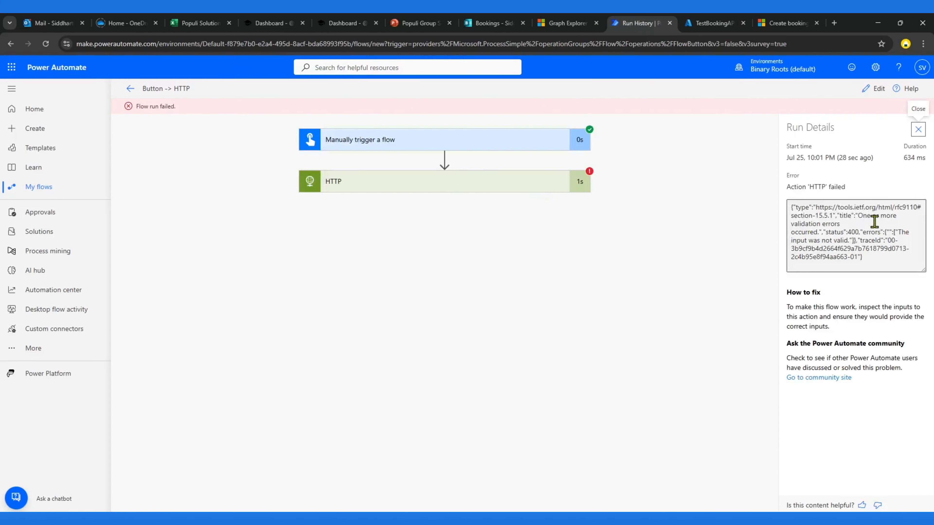
{"action": "left_click_drag", "start_coordinate": [863, 216], "coordinate": [886, 240]}
{"action": "left_click", "coordinate": [871, 241]}
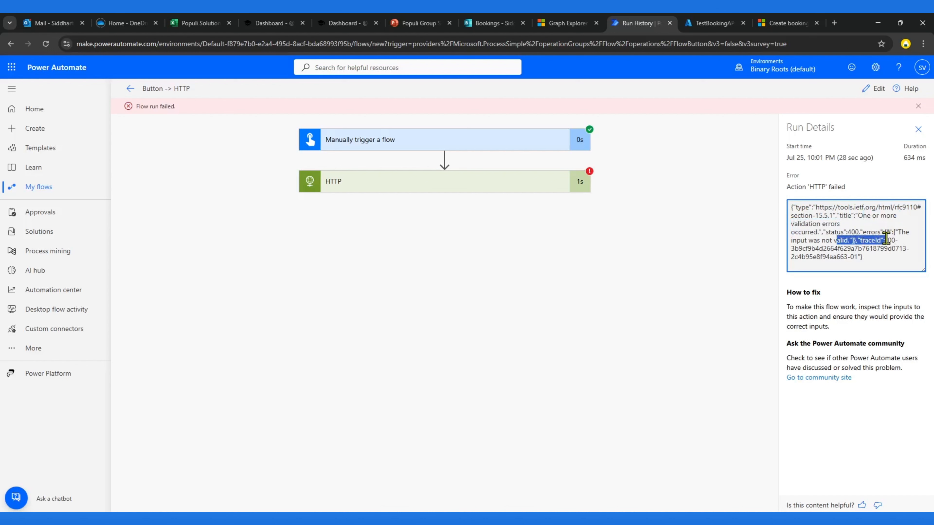
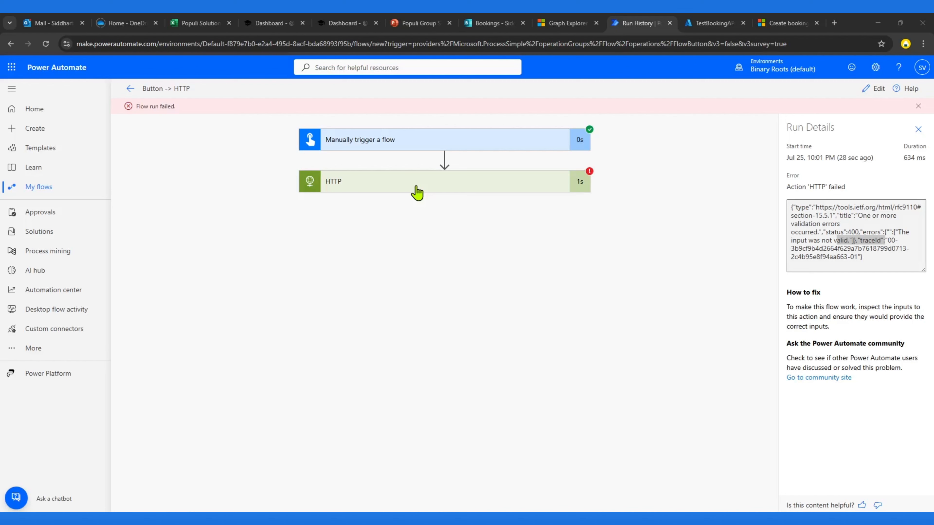
Step: Switch to the code editor, open a new tab and paste the HTTP action's request body JSON
{"action": "key", "text": "alt+Tab"}
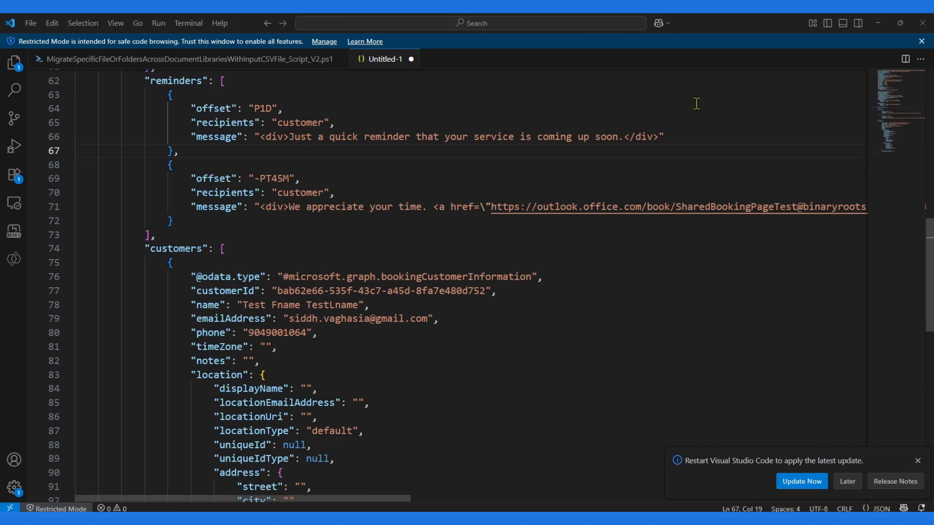
{"action": "double_click", "coordinate": [442, 61]}
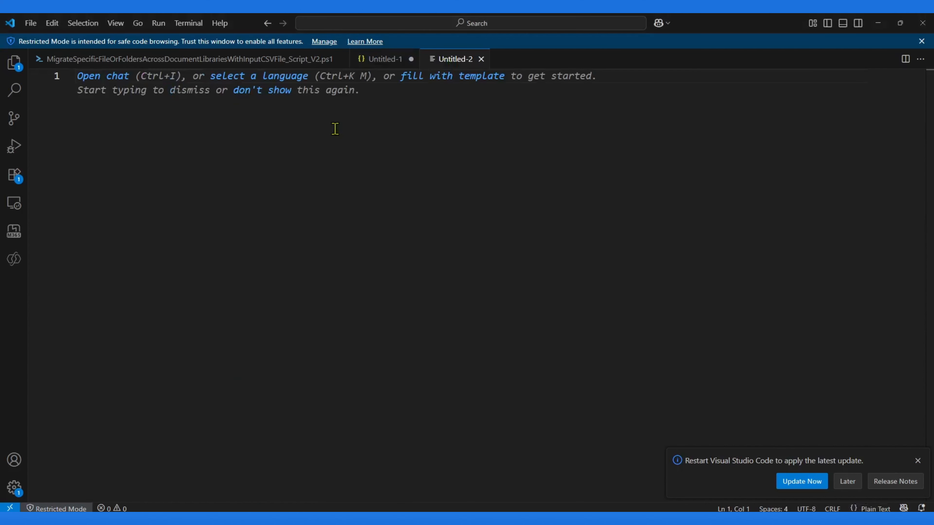
{"action": "key", "text": "ctrl+v"}
{"action": "left_click", "coordinate": [385, 291]}
{"action": "scroll", "coordinate": [399, 292], "scroll_direction": "up", "scroll_amount": 3}
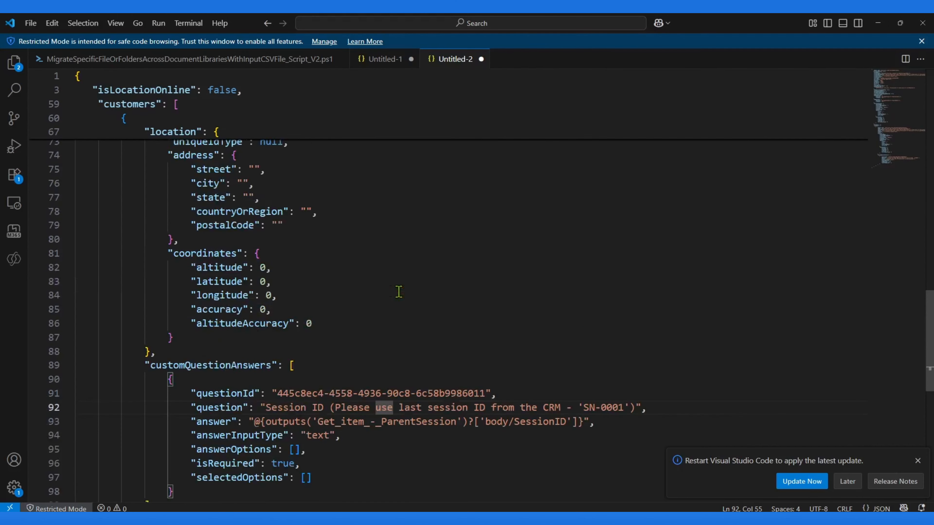
{"action": "scroll", "coordinate": [398, 292], "scroll_direction": "up", "scroll_amount": 12}
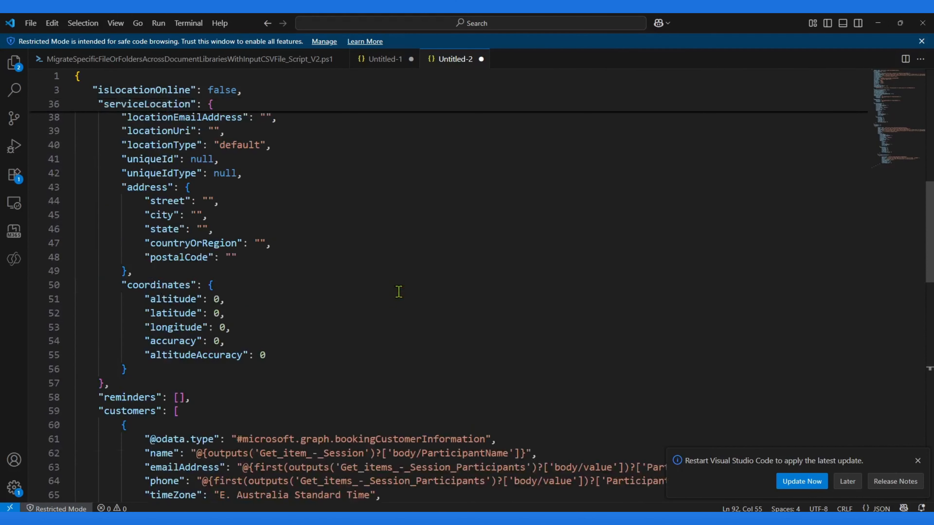
{"action": "scroll", "coordinate": [399, 291], "scroll_direction": "up", "scroll_amount": 3}
{"action": "left_click_drag", "start_coordinate": [928, 202], "coordinate": [930, 79]}
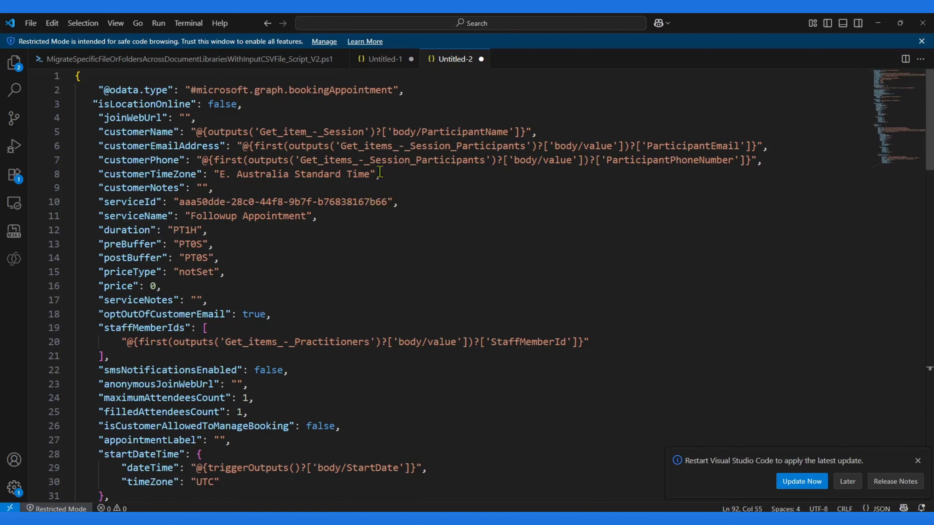
Step: Copy the customer name, email and phone lines from the sample appointment JSON over the corresponding lines in the flow body
{"action": "left_click", "coordinate": [372, 70]}
{"action": "scroll", "coordinate": [170, 168], "scroll_direction": "up", "scroll_amount": 1}
{"action": "left_click", "coordinate": [283, 182]}
{"action": "key", "text": "ctrl+Home"}
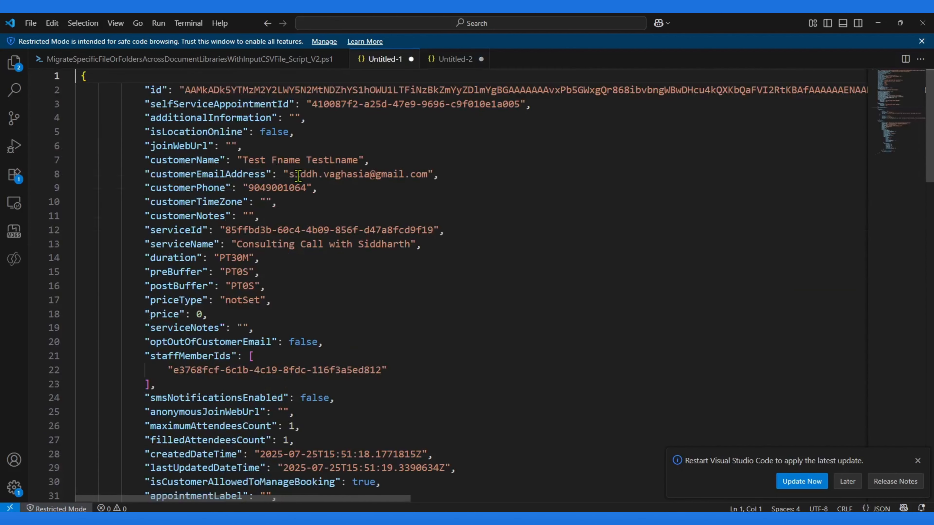
{"action": "left_click_drag", "start_coordinate": [134, 161], "coordinate": [330, 184]}
{"action": "key", "text": "ctrl+c"}
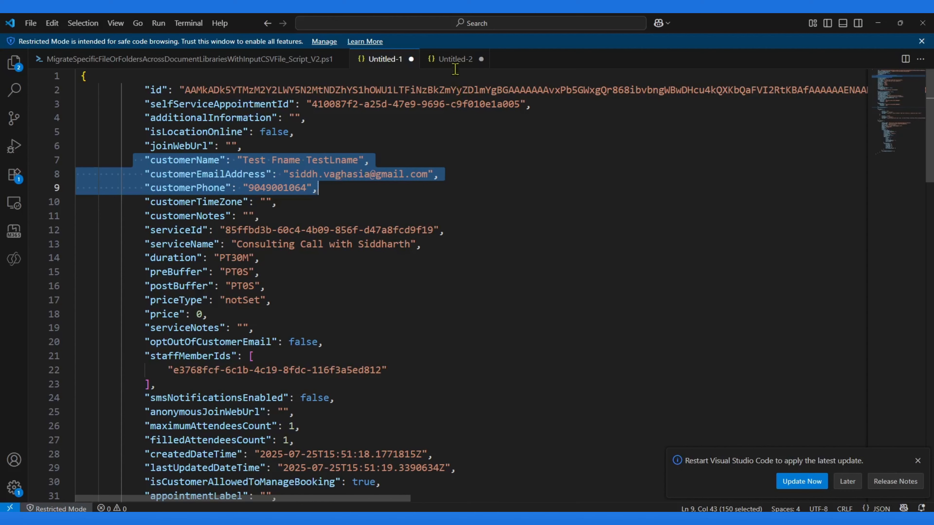
{"action": "left_click", "coordinate": [455, 61]}
{"action": "left_click_drag", "start_coordinate": [93, 132], "coordinate": [789, 166]}
{"action": "key", "text": "ctrl+v"}
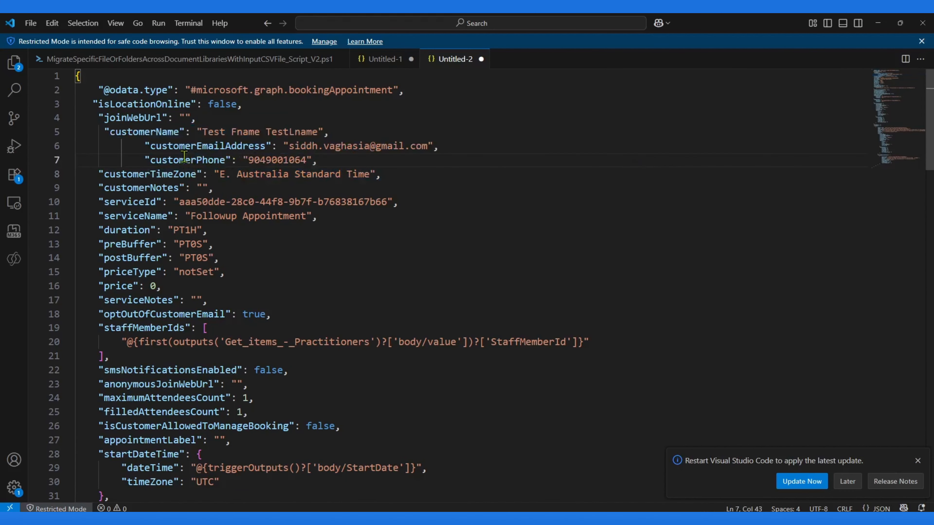
Step: Realign the indentation of the pasted customer email and phone lines
{"action": "key", "text": "Up"}
{"action": "key", "text": "Home"}
{"action": "key", "text": "BackSpace"}
{"action": "key", "text": "BackSpace"}
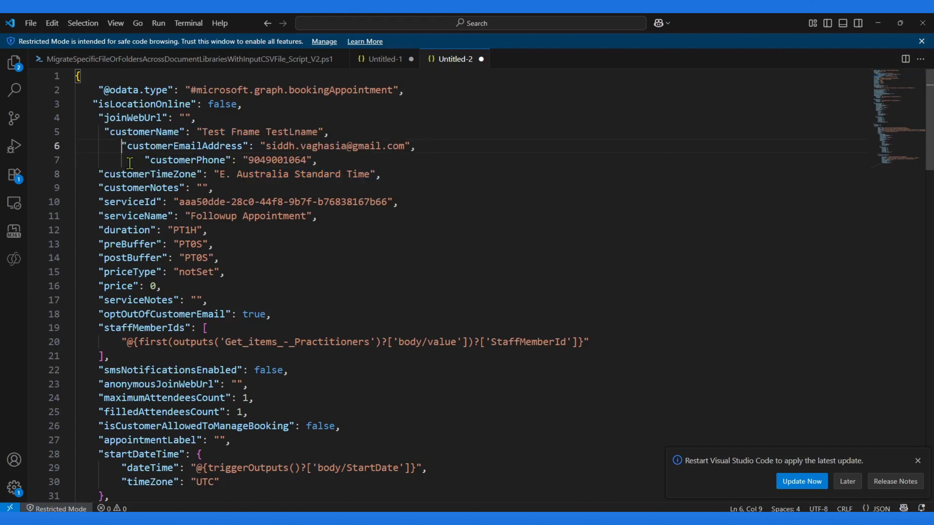
{"action": "key", "text": "Down"}
{"action": "key", "text": "Home"}
{"action": "key", "text": "BackSpace"}
{"action": "key", "text": "BackSpace"}
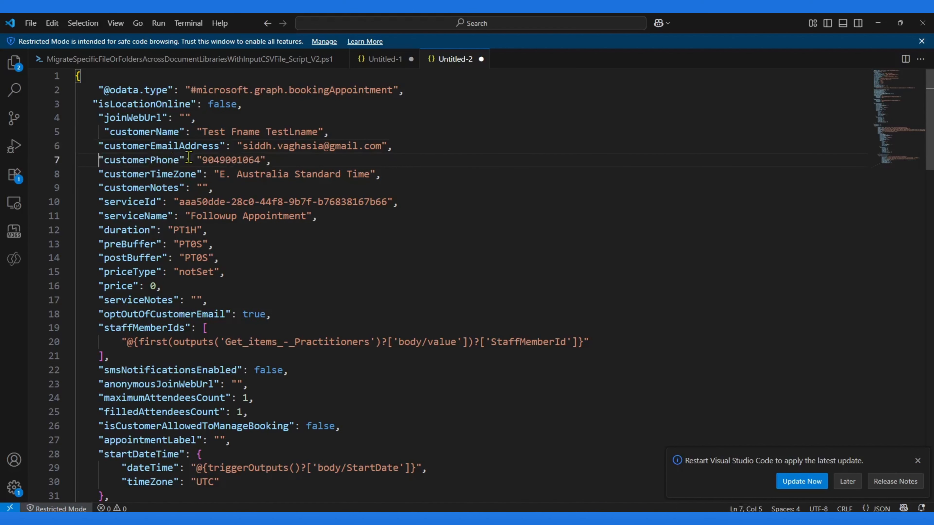
Step: Replace the customer email address and phone number with placeholder demo values
{"action": "double_click", "coordinate": [250, 147]}
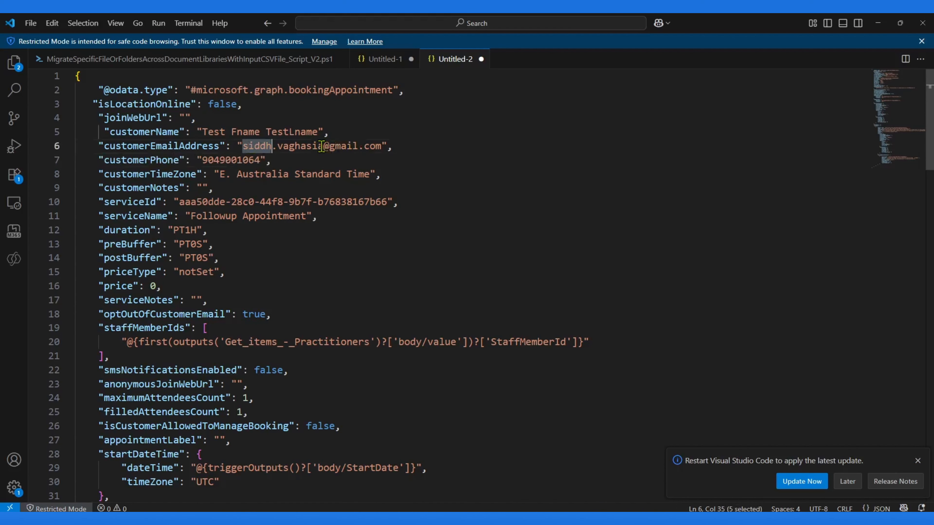
{"action": "left_click", "coordinate": [321, 147], "text": "shift"}
{"action": "type", "text": "demo.user"}
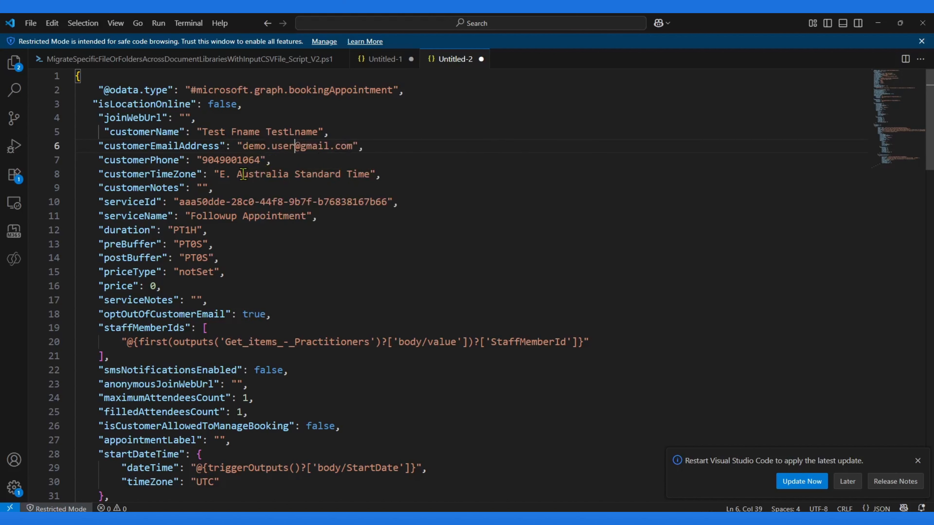
{"action": "double_click", "coordinate": [239, 160]}
{"action": "type", "text": "234234"}
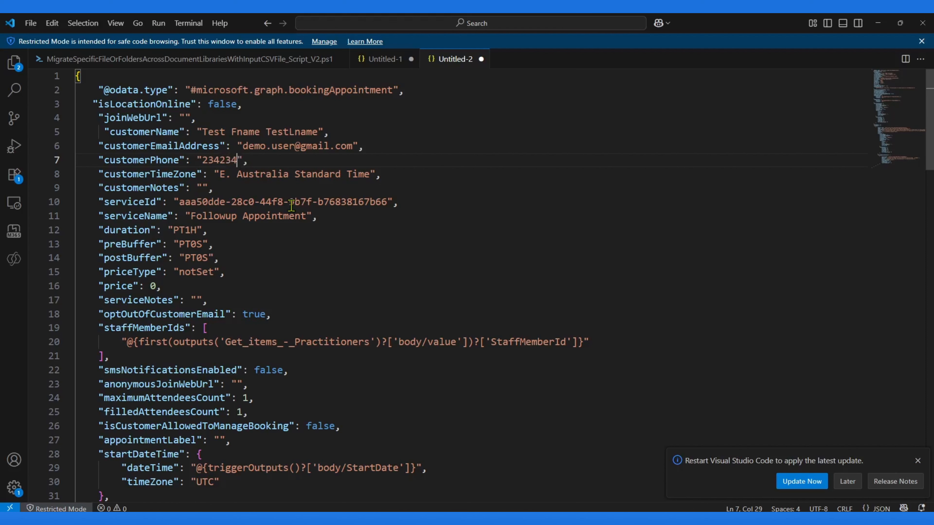
Step: Replace the flow body's serviceId line with the sample's serviceId 85ffbd3b-60c4-4b09-856f-d47a8fcd9f19 and fix its indentation
{"action": "scroll", "coordinate": [291, 206], "scroll_direction": "down", "scroll_amount": 1}
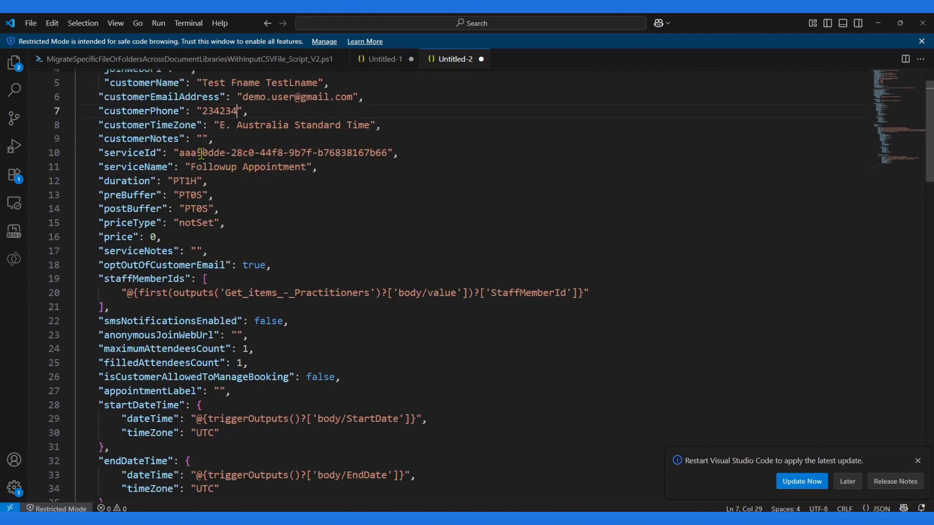
{"action": "left_click_drag", "start_coordinate": [88, 120], "coordinate": [289, 125]}
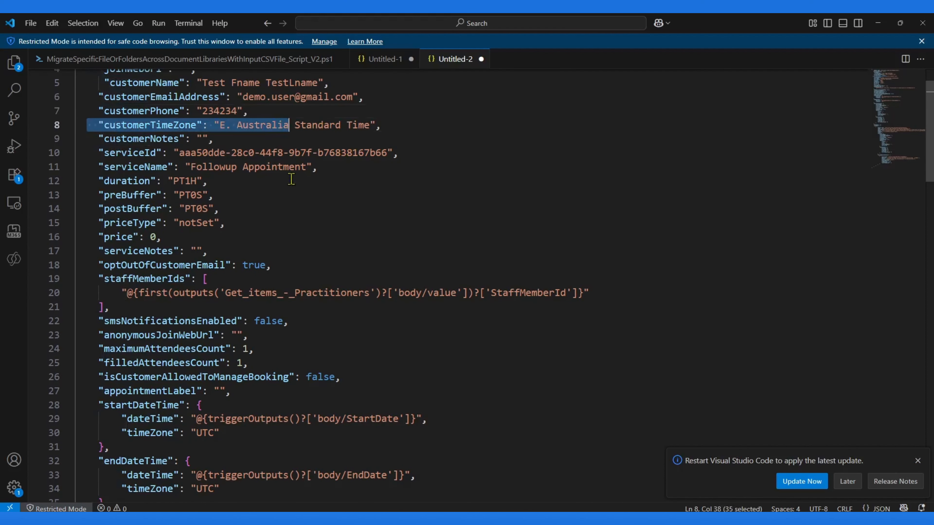
{"action": "double_click", "coordinate": [222, 152]}
{"action": "left_click", "coordinate": [383, 59]}
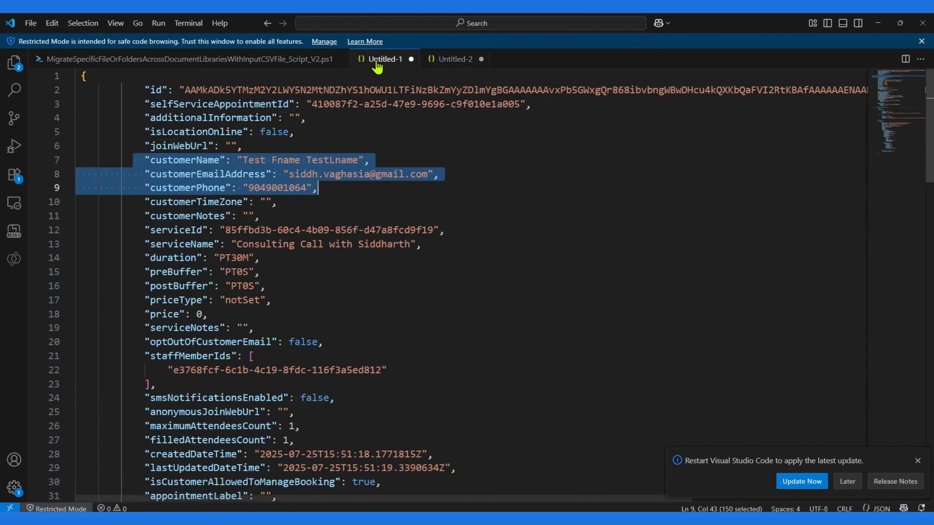
{"action": "left_click", "coordinate": [203, 216]}
{"action": "left_click_drag", "start_coordinate": [140, 234], "coordinate": [459, 232]}
{"action": "key", "text": "ctrl+c"}
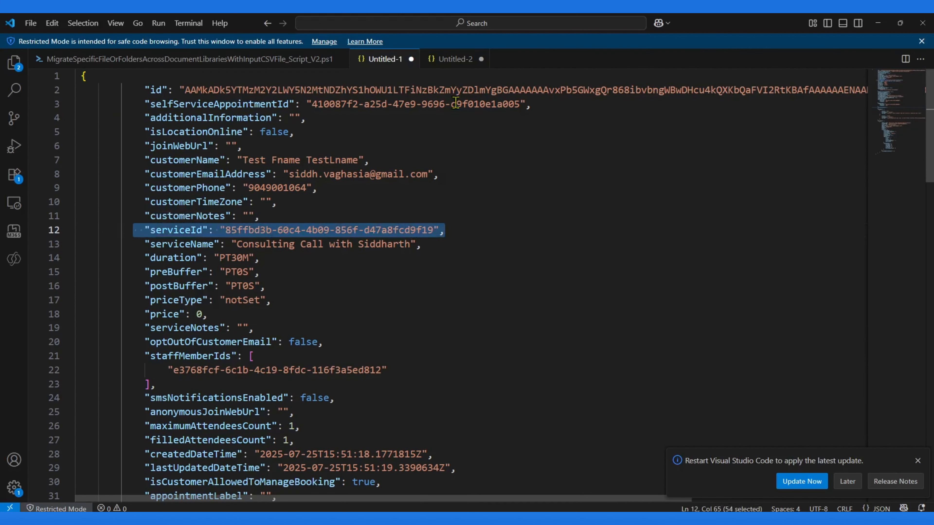
{"action": "left_click", "coordinate": [455, 59]}
{"action": "left_click", "coordinate": [413, 156]}
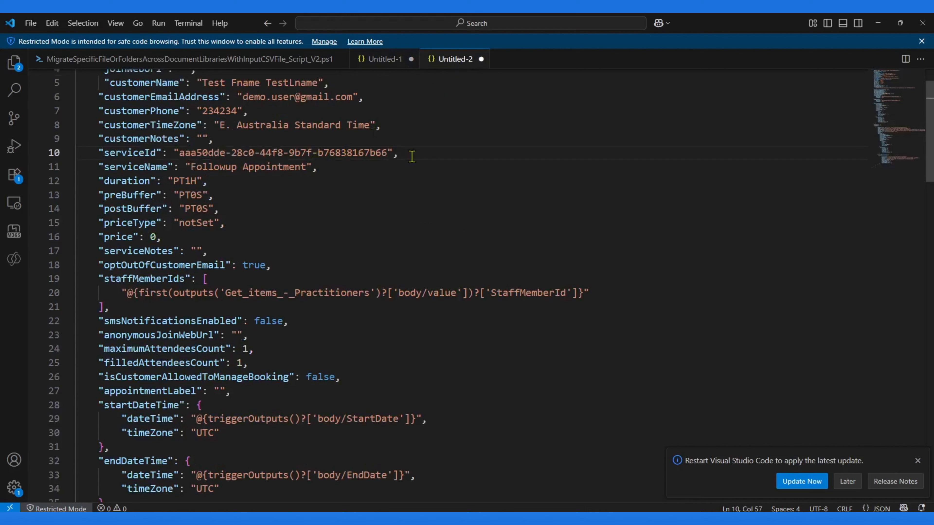
{"action": "key", "text": "shift+Home"}
{"action": "key", "text": "ctrl+v"}
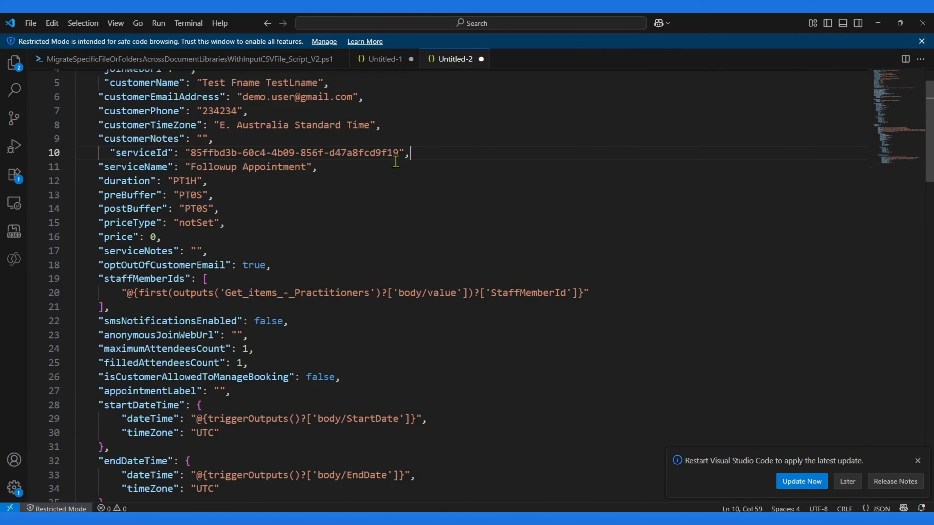
{"action": "key", "text": "Delete"}
{"action": "key", "text": "ctrl+z"}
{"action": "key", "text": "Delete"}
{"action": "key", "text": "ctrl+z"}
{"action": "key", "text": "Home"}
{"action": "key", "text": "BackSpace"}
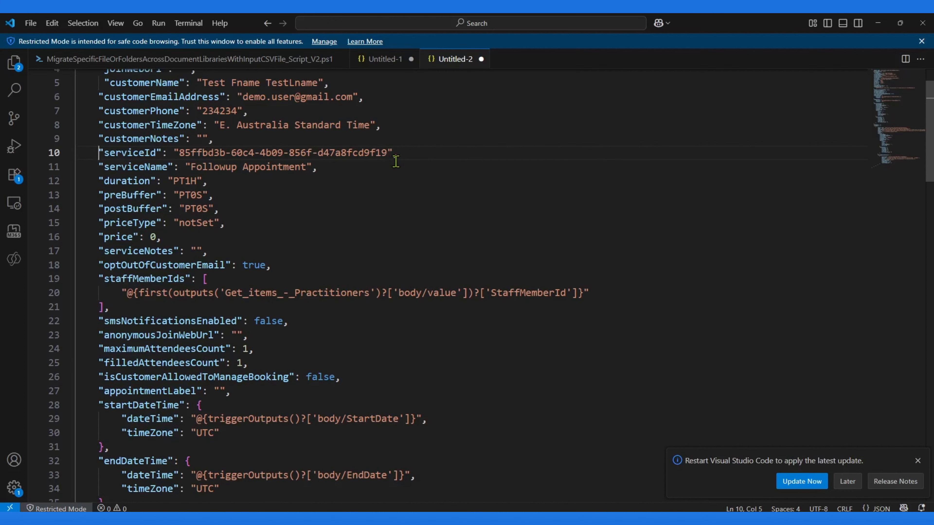
Step: Replace the flow body's serviceName line with the sample appointment's service name
{"action": "left_click", "coordinate": [384, 59]}
{"action": "left_click", "coordinate": [202, 244]}
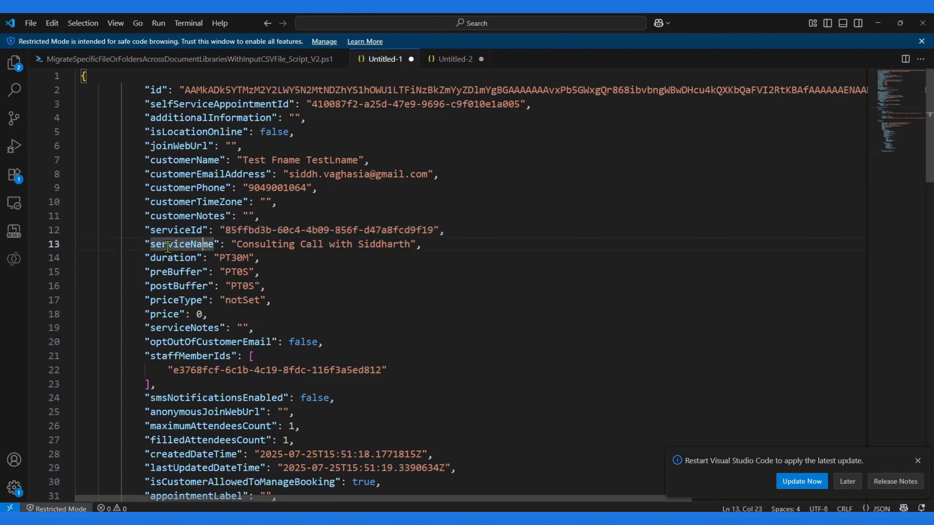
{"action": "left_click_drag", "start_coordinate": [138, 242], "coordinate": [481, 245]}
{"action": "key", "text": "ctrl+c"}
{"action": "left_click", "coordinate": [446, 61]}
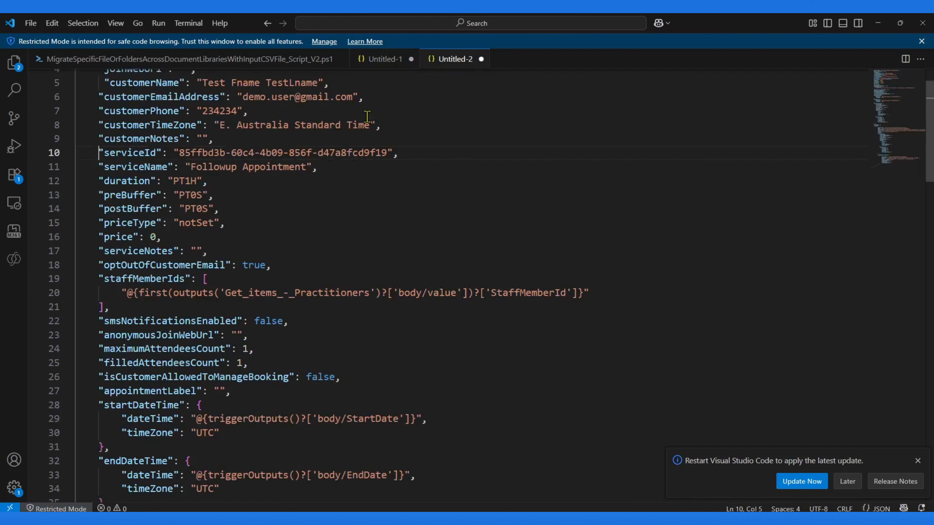
{"action": "left_click", "coordinate": [339, 167]}
{"action": "key", "text": "shift+Home"}
{"action": "key", "text": "ctrl+v"}
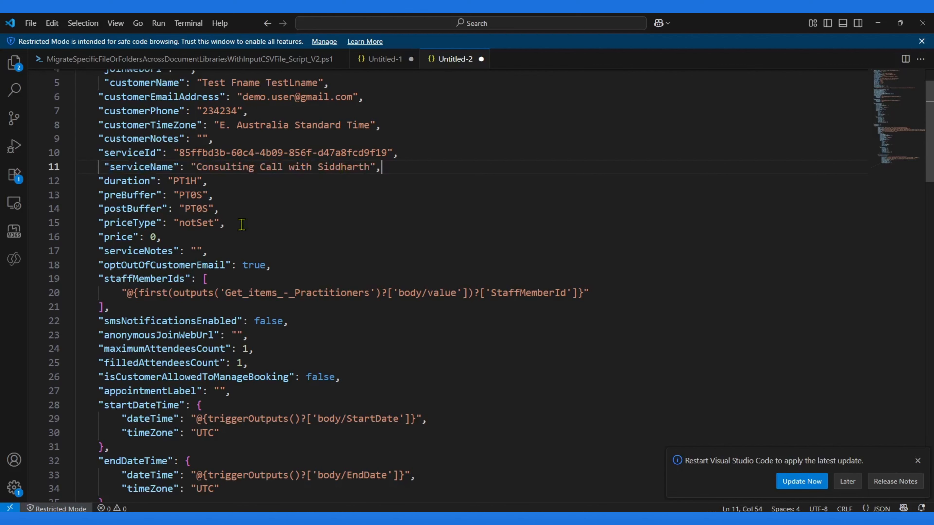
Step: Replace the staffMemberIds array with the sample's staff member ID e3768fcf-6c1b-4c19-8fdc-116f3a5ed812
{"action": "scroll", "coordinate": [269, 253], "scroll_direction": "down", "scroll_amount": 1}
{"action": "left_click", "coordinate": [151, 244]}
{"action": "left_click", "coordinate": [372, 61]}
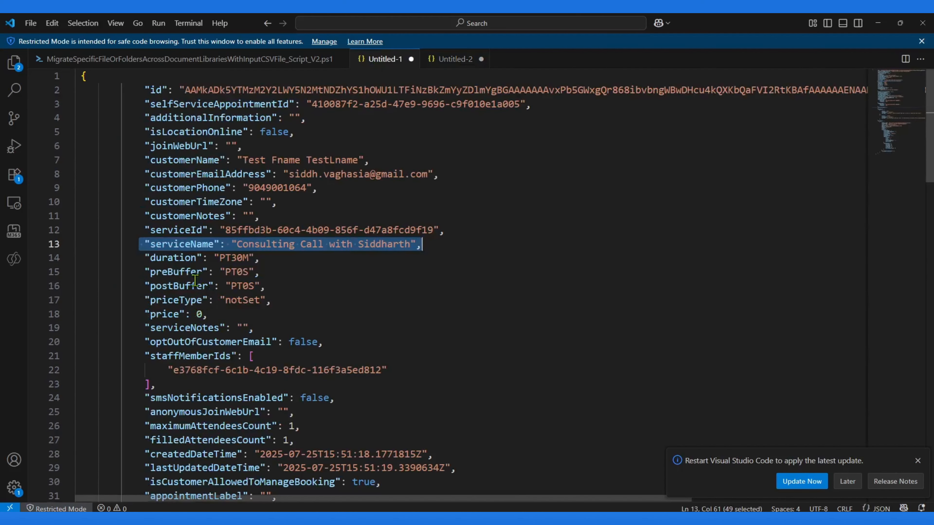
{"action": "scroll", "coordinate": [179, 307], "scroll_direction": "down", "scroll_amount": 2}
{"action": "left_click_drag", "start_coordinate": [144, 283], "coordinate": [170, 309]}
{"action": "key", "text": "ctrl+c"}
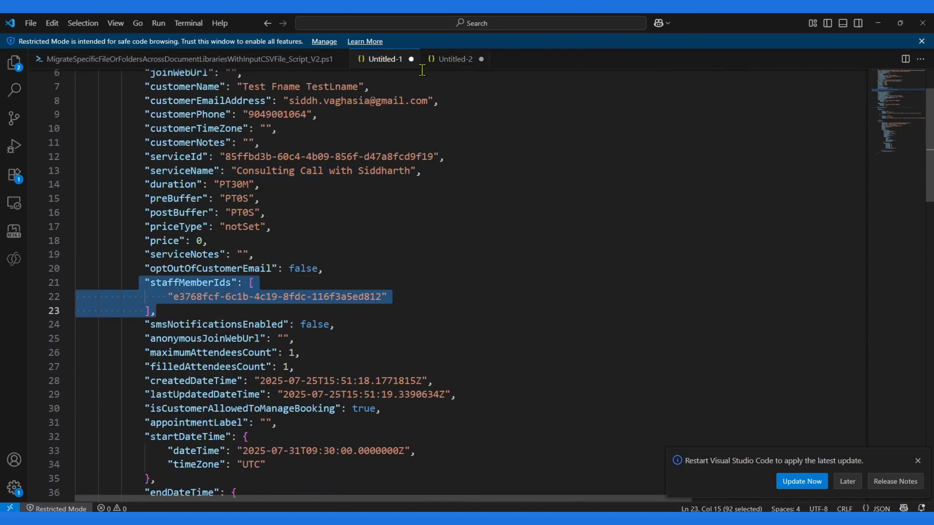
{"action": "left_click", "coordinate": [441, 59]}
{"action": "left_click_drag", "start_coordinate": [98, 230], "coordinate": [300, 262]}
{"action": "key", "text": "ctrl+v"}
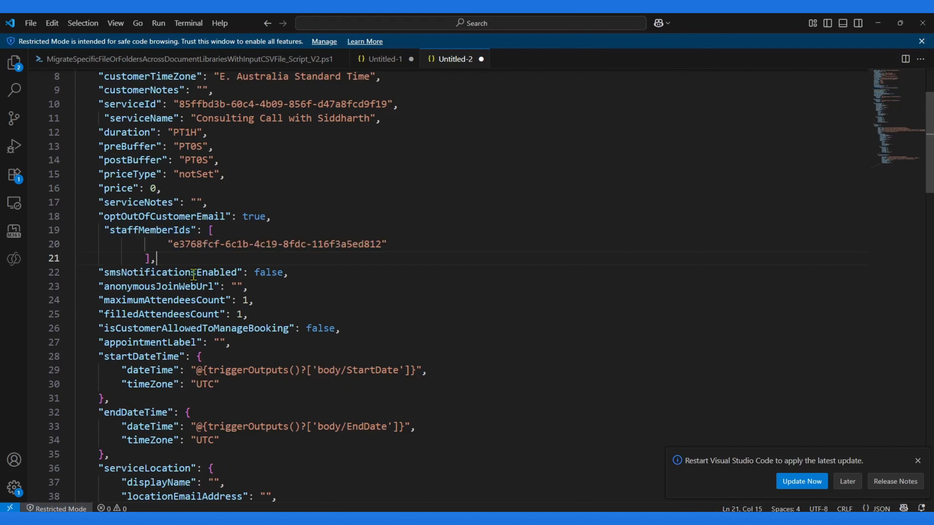
Step: Replace the startDateTime and endDateTime blocks with the sample's fixed UTC times 2025-07-31T09:30 and 2025-07-31T10:00
{"action": "scroll", "coordinate": [195, 278], "scroll_direction": "down", "scroll_amount": 2}
{"action": "scroll", "coordinate": [210, 281], "scroll_direction": "down", "scroll_amount": 2}
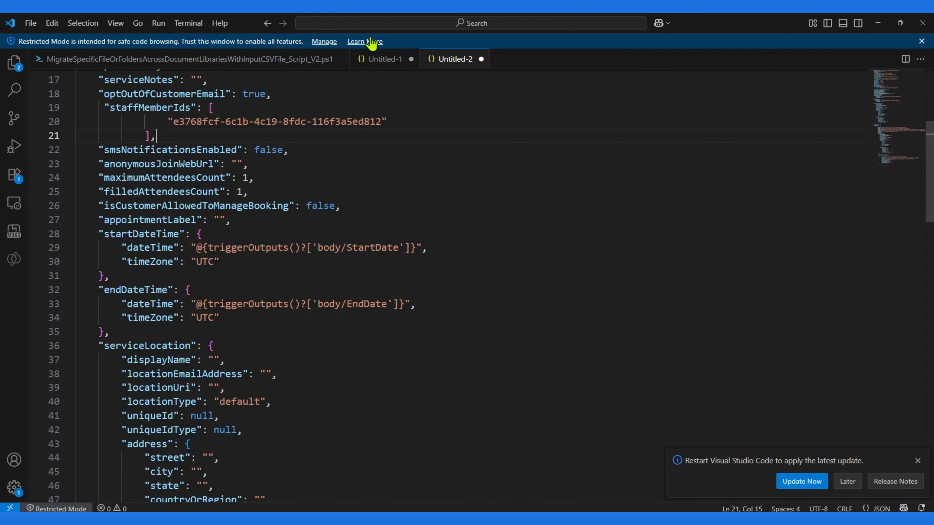
{"action": "left_click", "coordinate": [380, 60]}
{"action": "scroll", "coordinate": [269, 352], "scroll_direction": "down", "scroll_amount": 3}
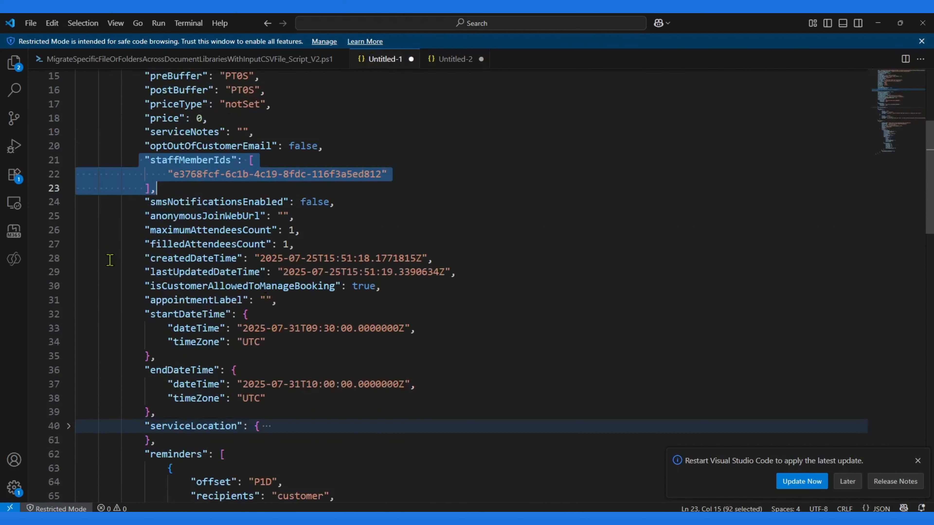
{"action": "scroll", "coordinate": [158, 268], "scroll_direction": "down", "scroll_amount": 2}
{"action": "left_click_drag", "start_coordinate": [137, 240], "coordinate": [180, 343]}
{"action": "key", "text": "ctrl+c"}
{"action": "left_click", "coordinate": [447, 59]}
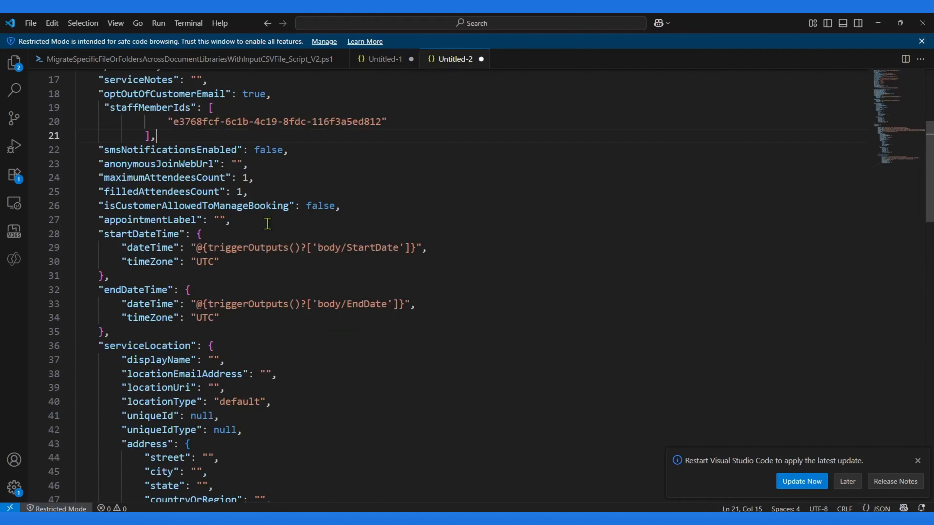
{"action": "left_click_drag", "start_coordinate": [83, 232], "coordinate": [118, 332]}
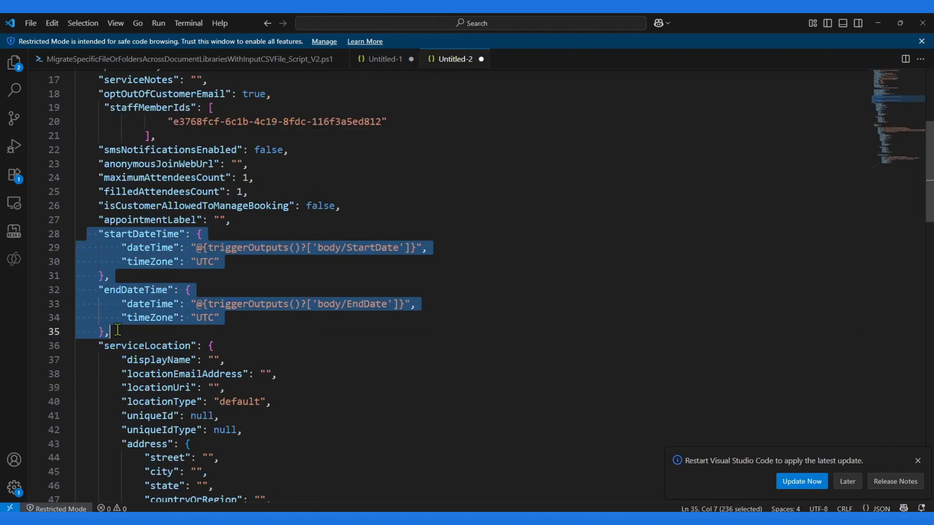
{"action": "key", "text": "ctrl+v"}
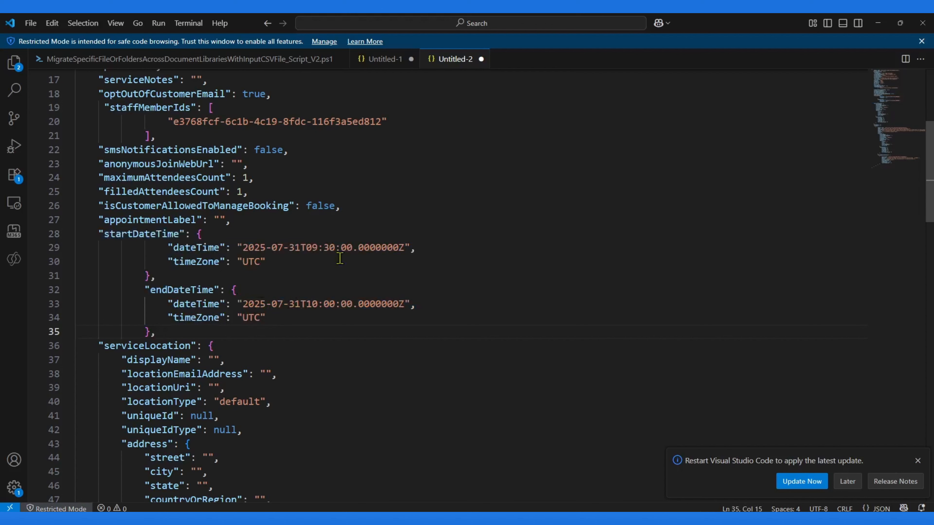
Step: Compare the customers section of the flow body with the customers section of the working sample appointment
{"action": "double_click", "coordinate": [289, 248]}
{"action": "scroll", "coordinate": [289, 265], "scroll_direction": "down", "scroll_amount": 8}
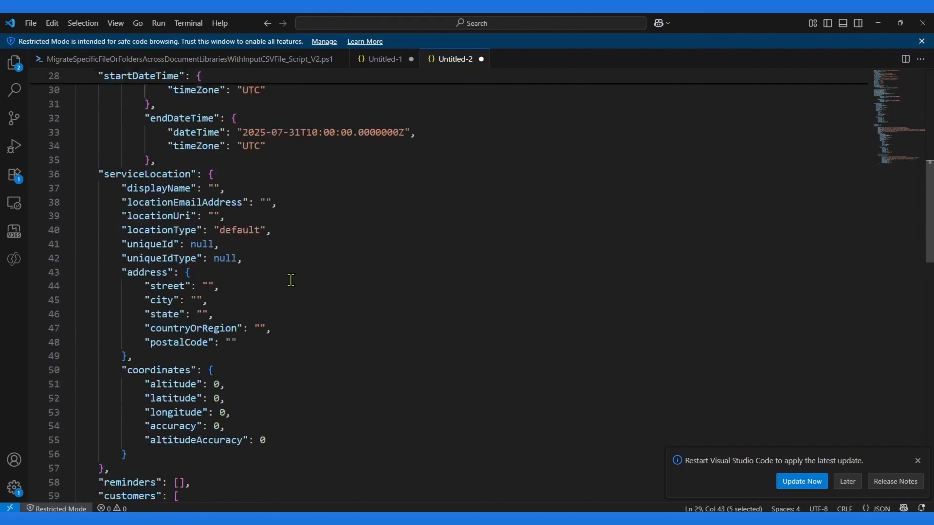
{"action": "scroll", "coordinate": [286, 285], "scroll_direction": "down", "scroll_amount": 1}
{"action": "scroll", "coordinate": [286, 286], "scroll_direction": "down", "scroll_amount": 5}
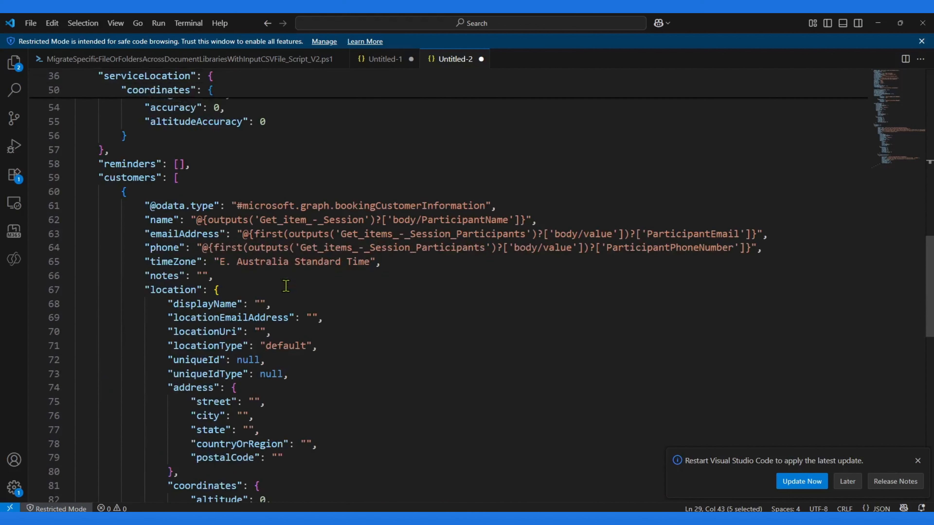
{"action": "left_click", "coordinate": [379, 60]}
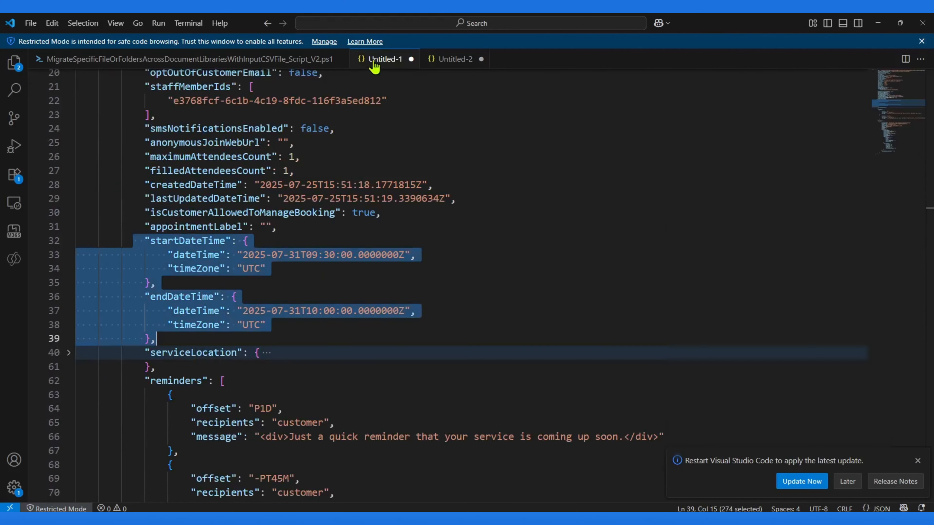
{"action": "scroll", "coordinate": [268, 294], "scroll_direction": "down", "scroll_amount": 7}
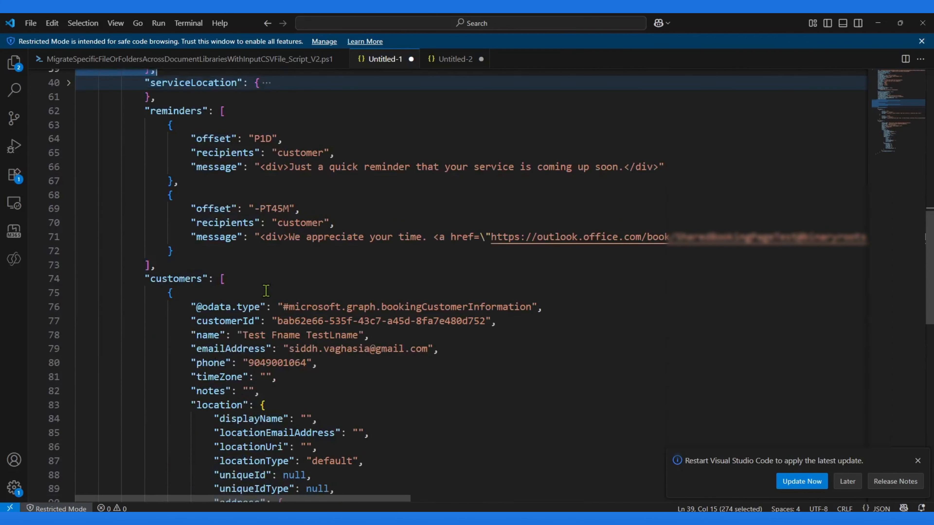
{"action": "scroll", "coordinate": [266, 290], "scroll_direction": "up", "scroll_amount": 2}
{"action": "left_click", "coordinate": [447, 60]}
{"action": "scroll", "coordinate": [233, 225], "scroll_direction": "up", "scroll_amount": 1}
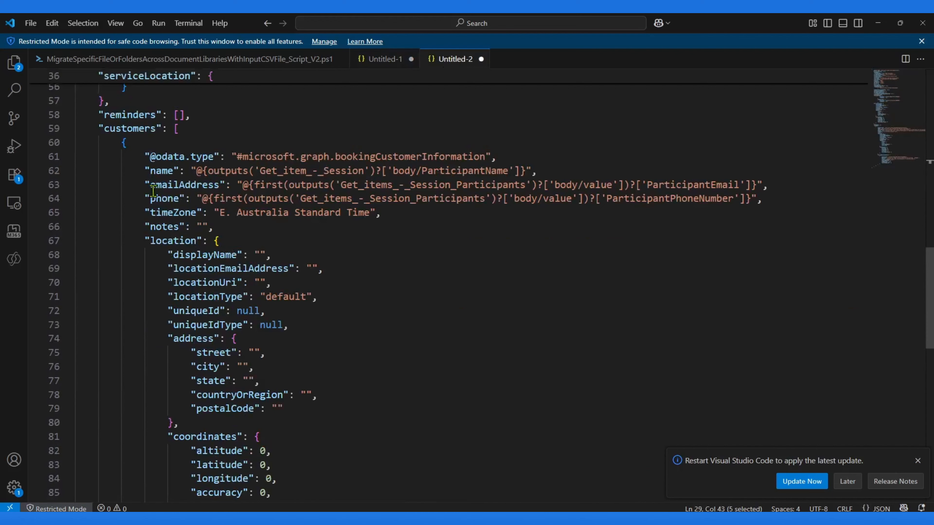
{"action": "left_click", "coordinate": [407, 59]}
{"action": "left_click", "coordinate": [176, 227]}
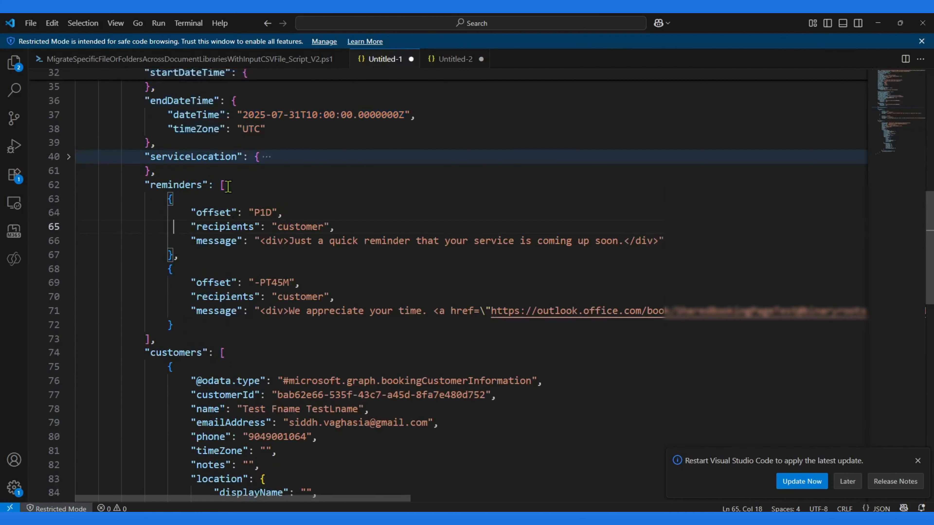
{"action": "left_click", "coordinate": [436, 58]}
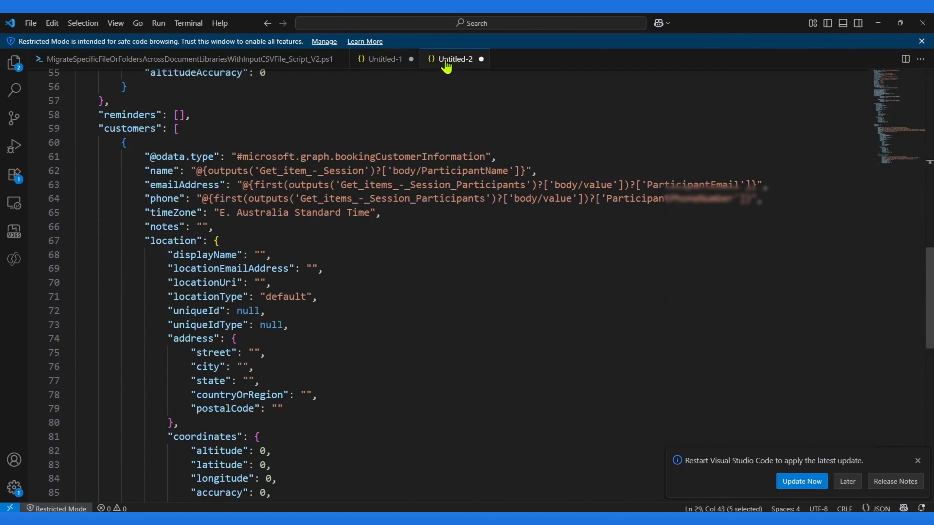
{"action": "scroll", "coordinate": [236, 307], "scroll_direction": "down", "scroll_amount": 1}
{"action": "scroll", "coordinate": [236, 307], "scroll_direction": "down", "scroll_amount": 5}
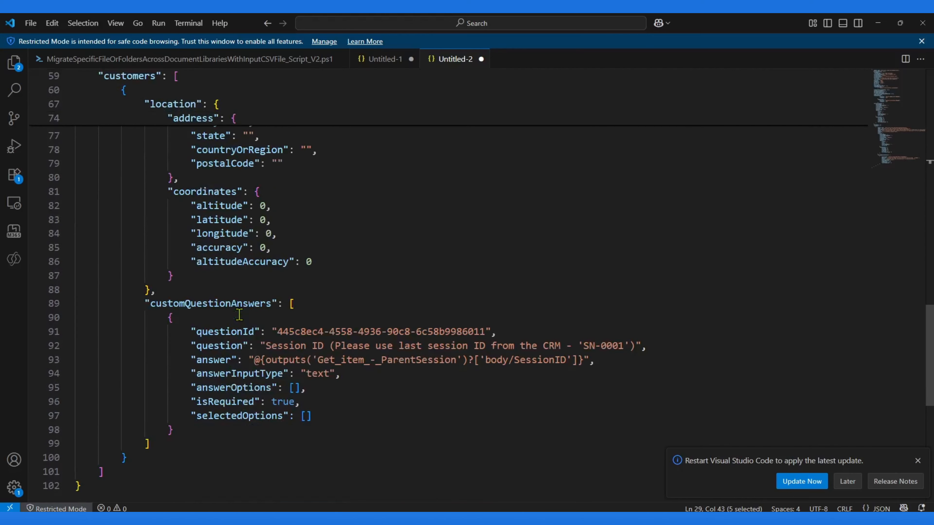
{"action": "scroll", "coordinate": [239, 314], "scroll_direction": "up", "scroll_amount": 6}
{"action": "scroll", "coordinate": [239, 314], "scroll_direction": "up", "scroll_amount": 2}
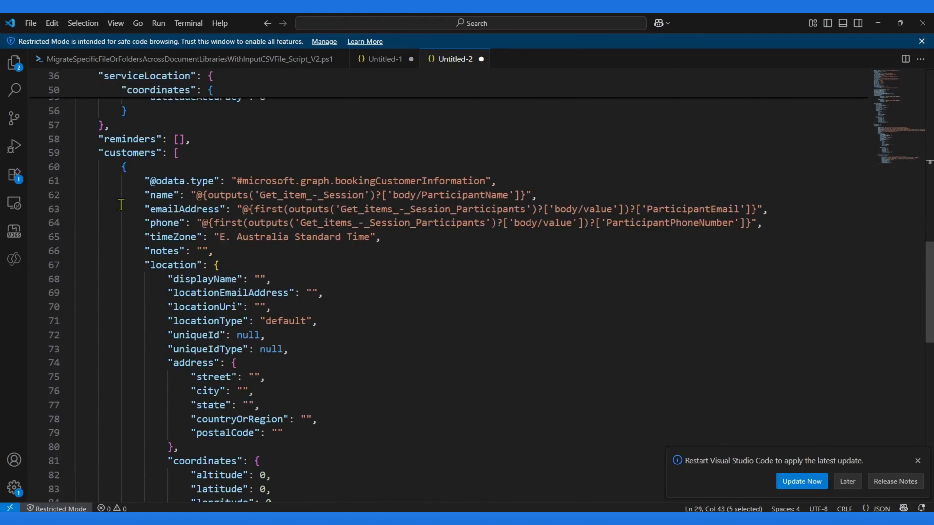
{"action": "left_click", "coordinate": [172, 198]}
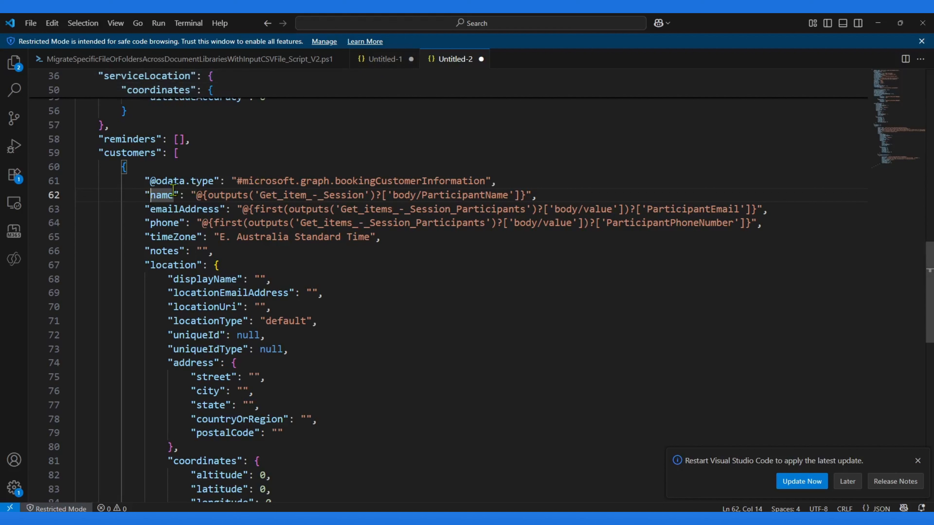
{"action": "left_click", "coordinate": [140, 181]}
{"action": "left_click", "coordinate": [513, 181], "text": "shift"}
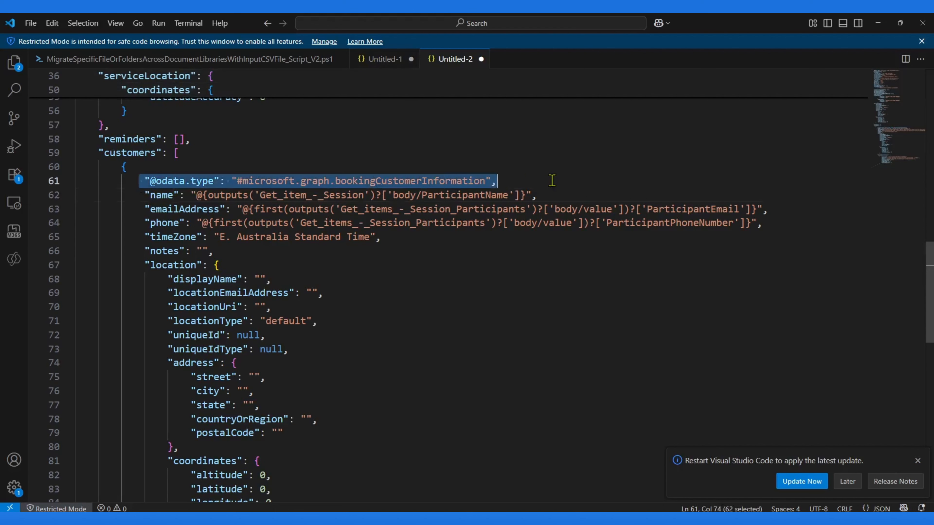
Step: In the sample appointment's customer block, replace the customer's e-mail address with a demo address
{"action": "left_click", "coordinate": [382, 59]}
{"action": "scroll", "coordinate": [299, 302], "scroll_direction": "down", "scroll_amount": 3}
{"action": "double_click", "coordinate": [486, 283]}
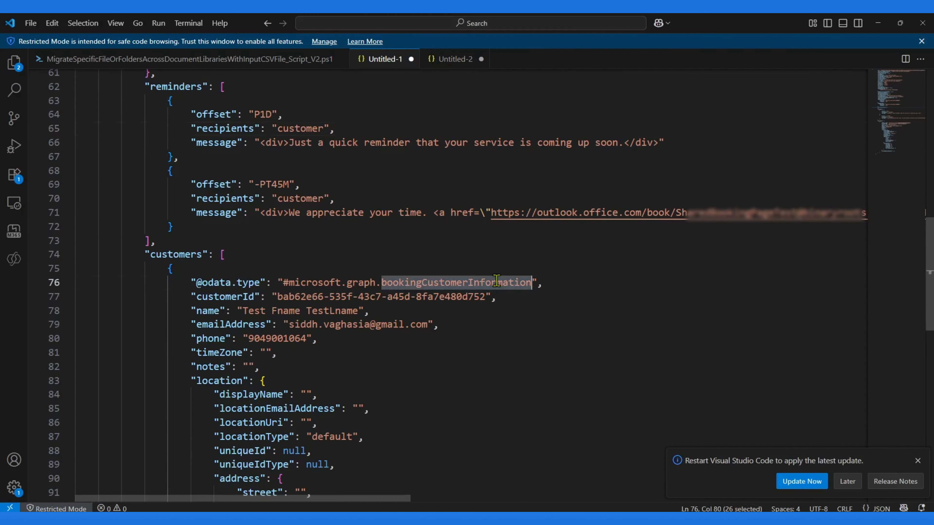
{"action": "double_click", "coordinate": [309, 296]}
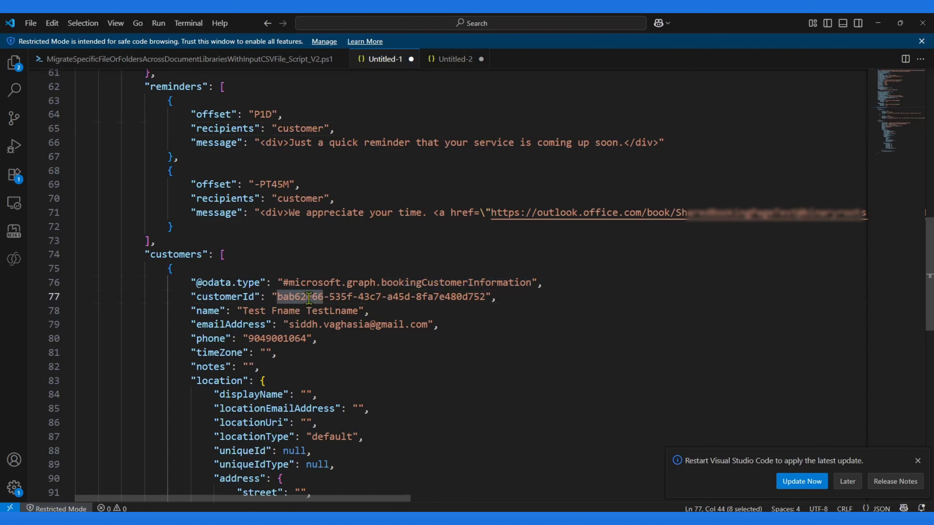
{"action": "left_click", "coordinate": [289, 296]}
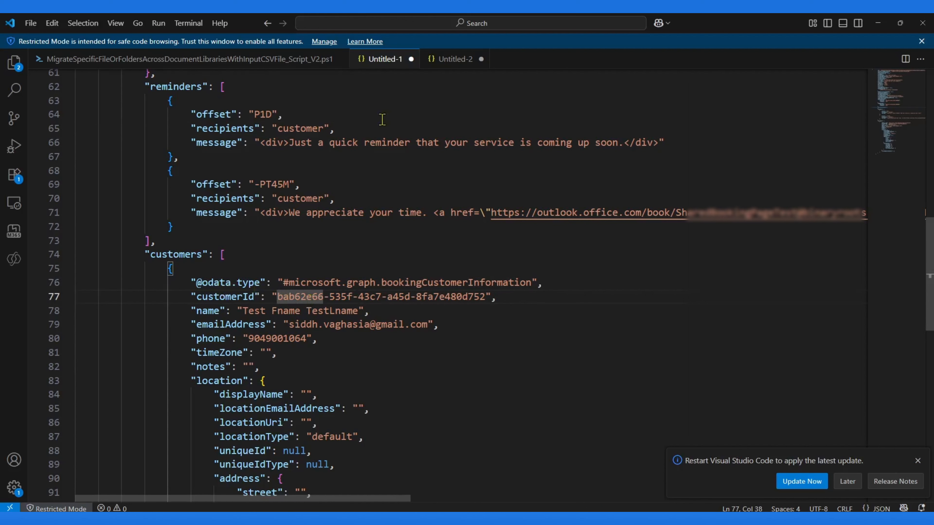
{"action": "left_click", "coordinate": [342, 310]}
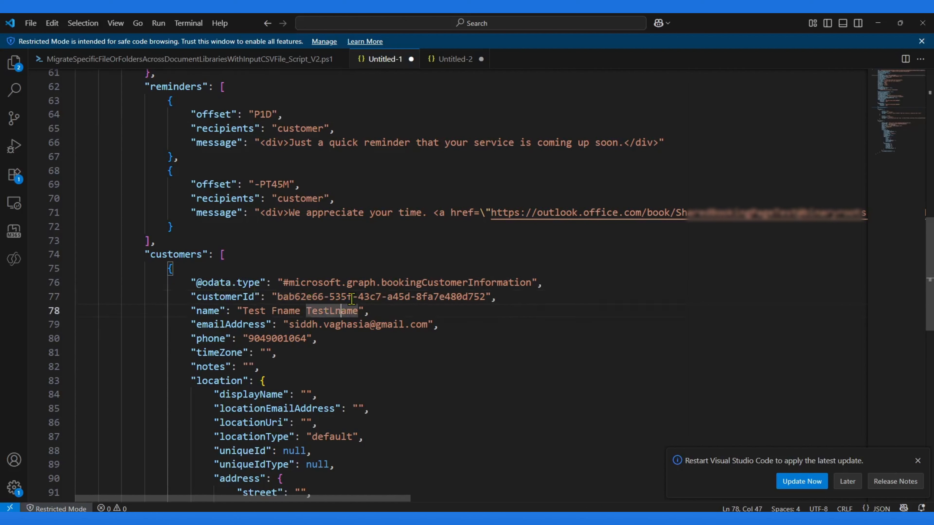
{"action": "double_click", "coordinate": [304, 325]}
{"action": "type", "text": "demo.user"}
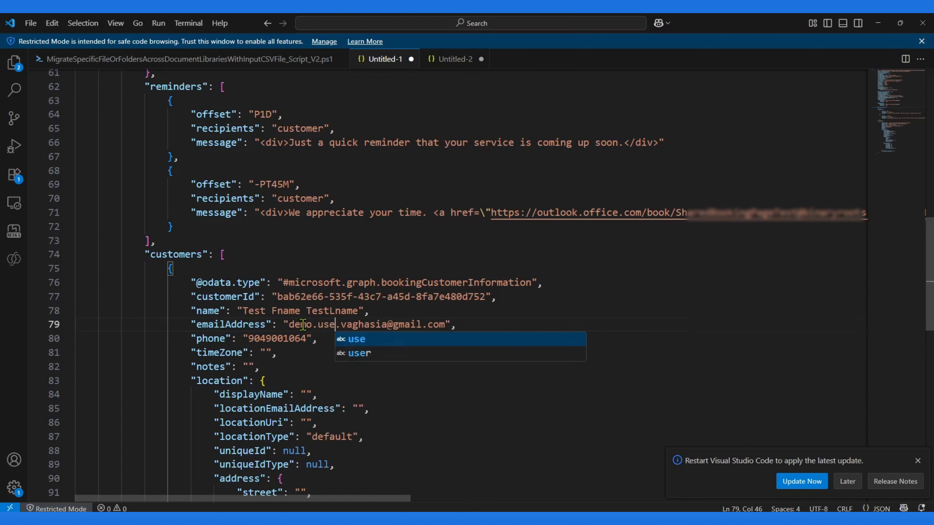
{"action": "key", "text": "Delete"}
{"action": "key", "text": "Delete"}
{"action": "key", "text": "Delete"}
{"action": "key", "text": "Delete"}
{"action": "key", "text": "Delete"}
{"action": "key", "text": "Delete"}
{"action": "key", "text": "Delete"}
{"action": "key", "text": "Delete"}
{"action": "key", "text": "Delete"}
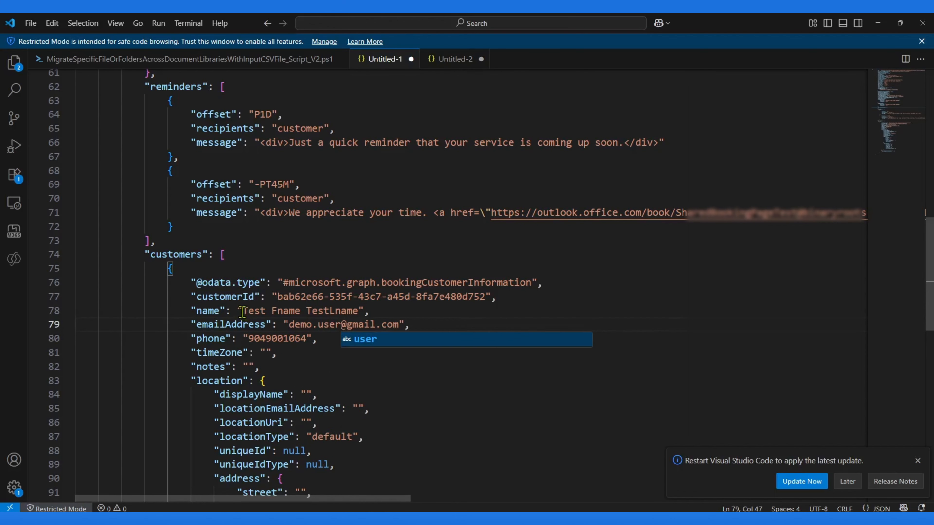
Step: Set the sample customer's name to demo user
{"action": "left_click_drag", "start_coordinate": [241, 311], "coordinate": [359, 311]}
{"action": "type", "text": "demo user"}
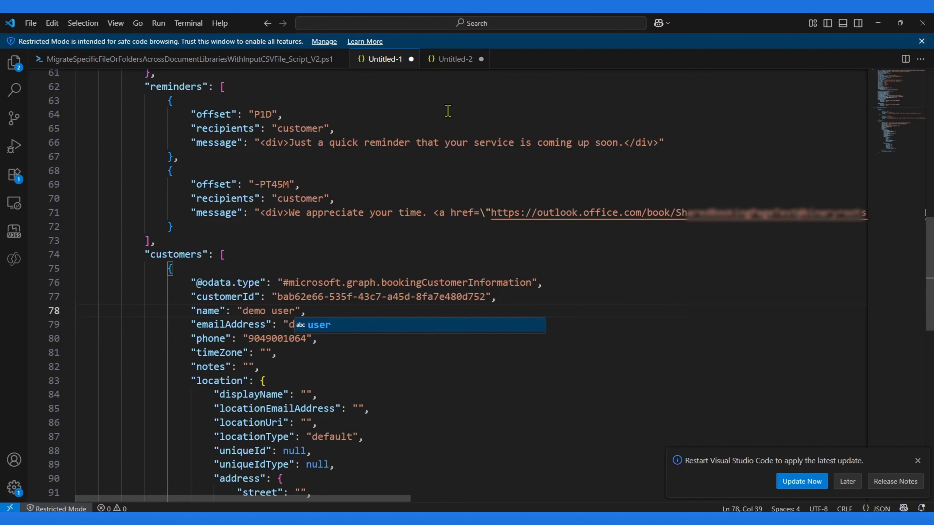
Step: Delete the customerId line from the sample's customer block
{"action": "left_click", "coordinate": [441, 63]}
{"action": "left_click", "coordinate": [392, 63]}
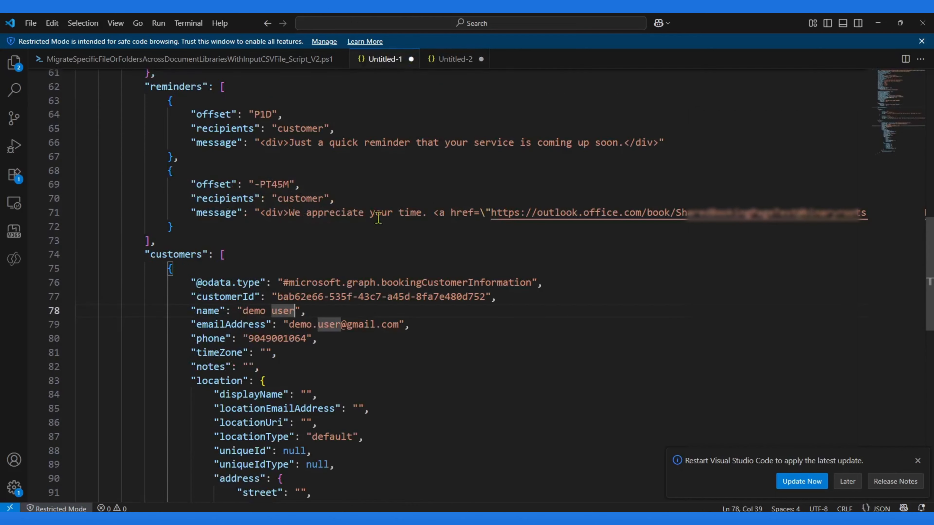
{"action": "key", "text": "shift+Home"}
{"action": "key", "text": "ctrl+x"}
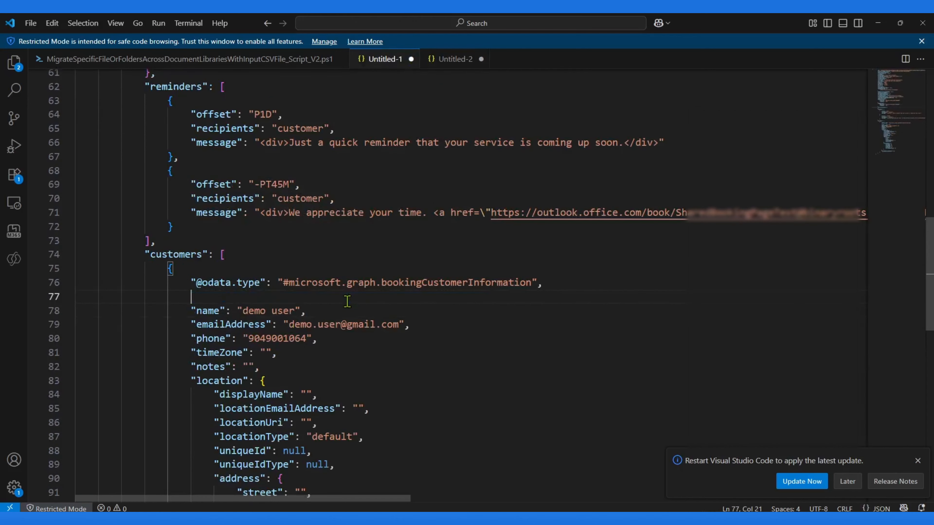
{"action": "key", "text": "ctrl+x"}
{"action": "scroll", "coordinate": [347, 301], "scroll_direction": "down", "scroll_amount": 10}
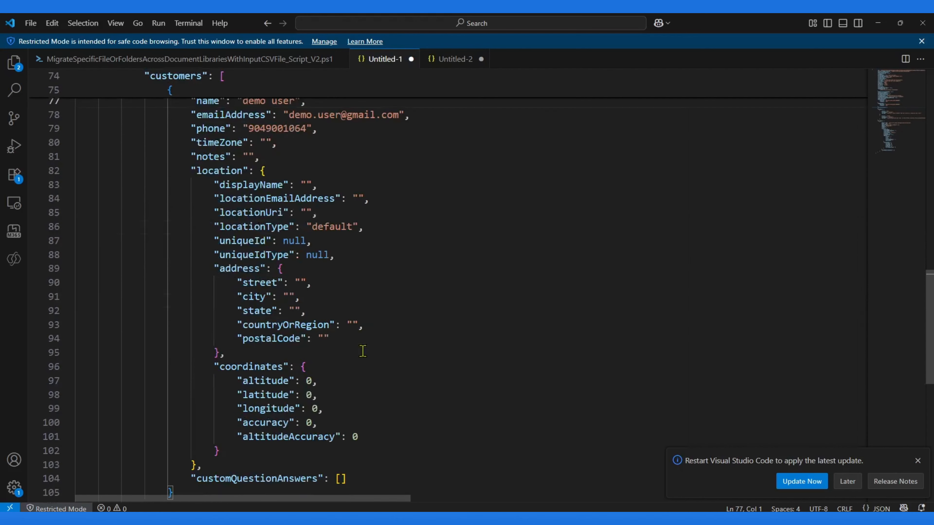
{"action": "scroll", "coordinate": [331, 375], "scroll_direction": "up", "scroll_amount": 2}
{"action": "double_click", "coordinate": [245, 408]}
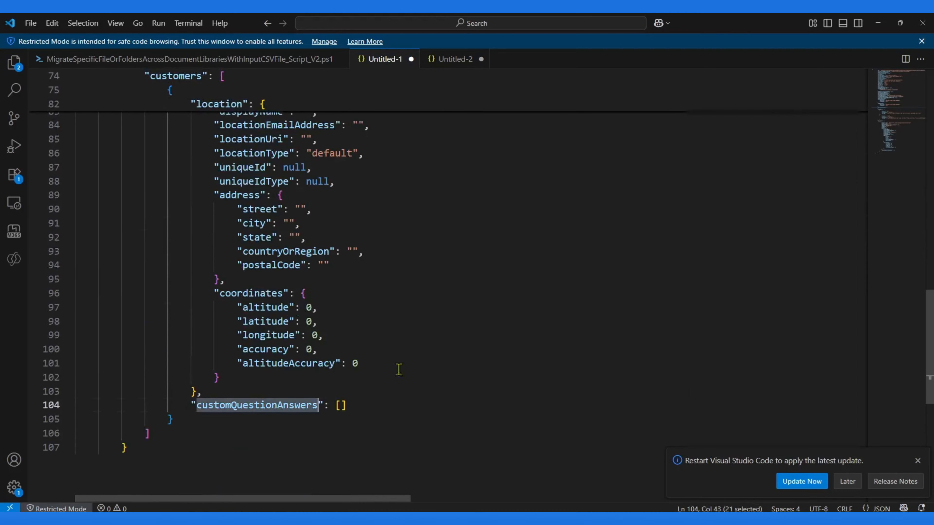
{"action": "scroll", "coordinate": [403, 366], "scroll_direction": "up", "scroll_amount": 7}
{"action": "scroll", "coordinate": [404, 364], "scroll_direction": "up", "scroll_amount": 12}
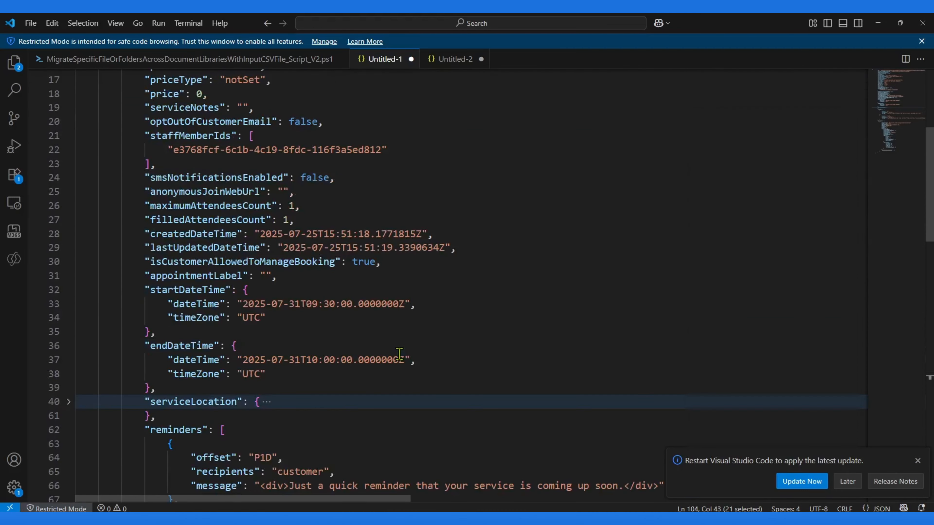
{"action": "left_click", "coordinate": [388, 314]}
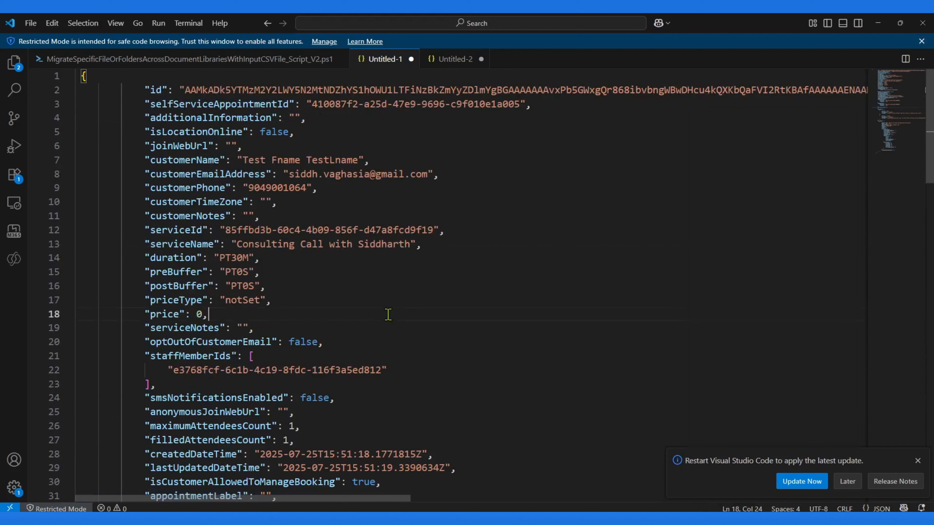
{"action": "key", "text": "ctrl+a"}
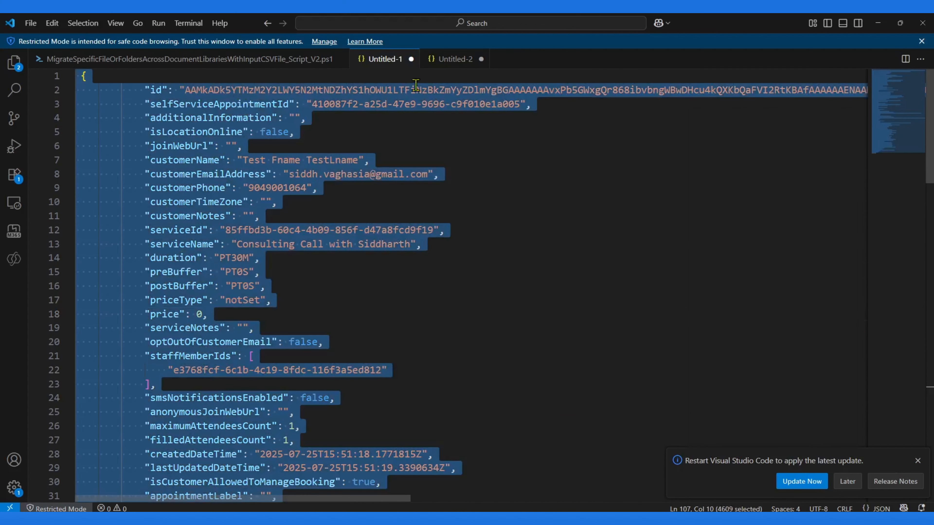
{"action": "left_click", "coordinate": [451, 60]}
{"action": "left_click", "coordinate": [315, 183]}
{"action": "key", "text": "ctrl+Home"}
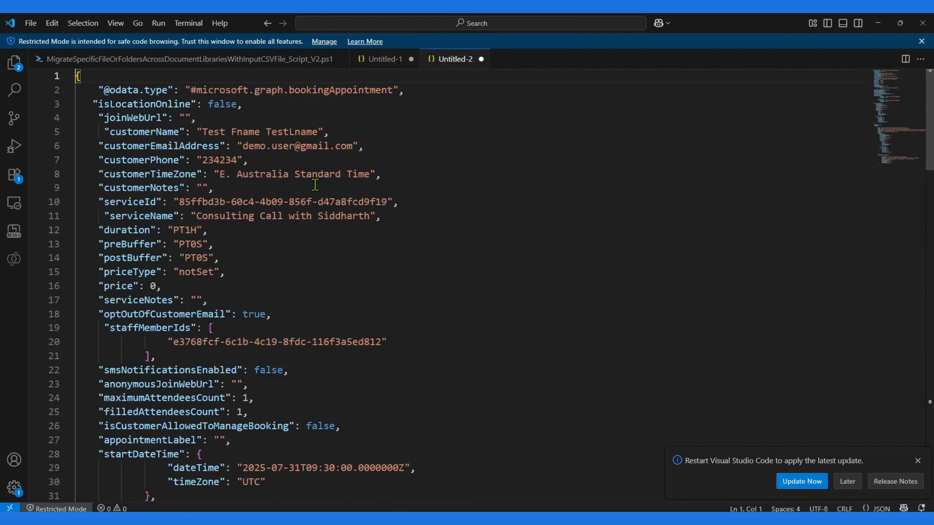
{"action": "left_click_drag", "start_coordinate": [88, 90], "coordinate": [457, 88]}
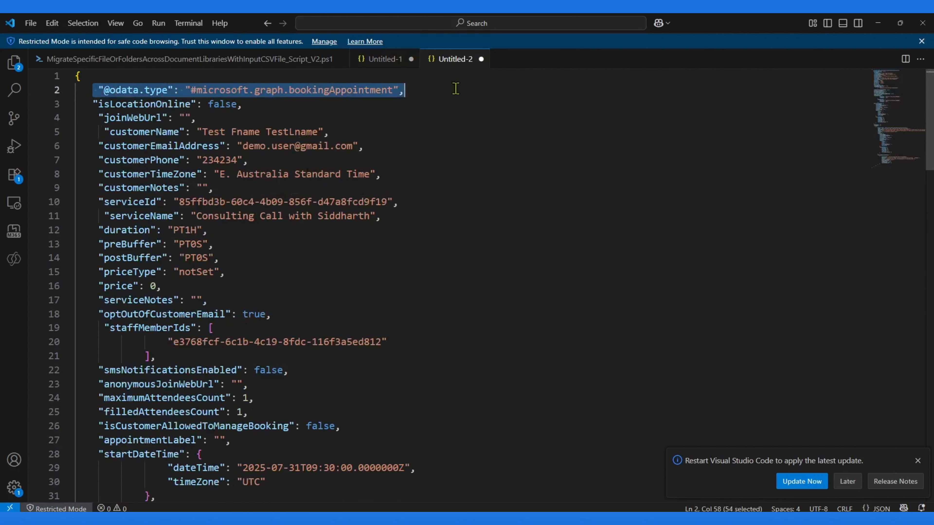
{"action": "left_click", "coordinate": [377, 61]}
{"action": "left_click", "coordinate": [223, 79]}
{"action": "left_click", "coordinate": [194, 90]}
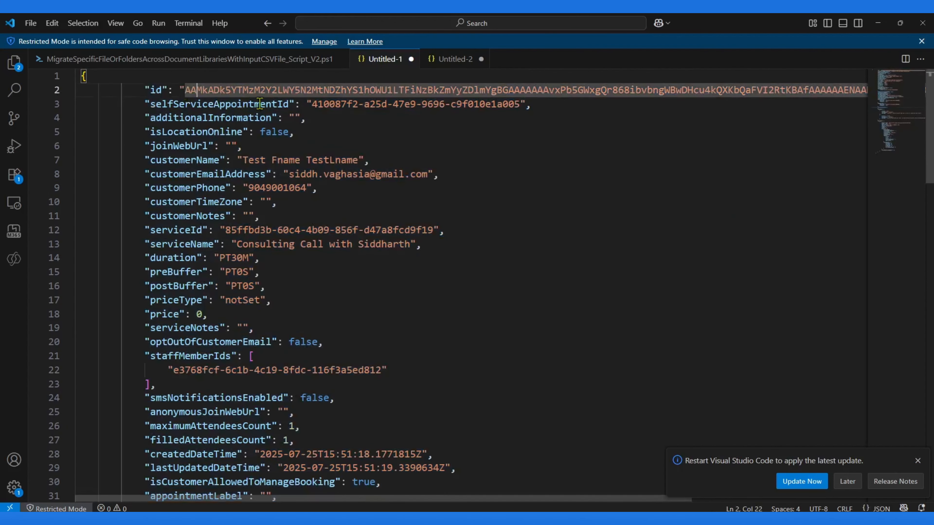
{"action": "left_click", "coordinate": [272, 105]}
{"action": "left_click_drag", "start_coordinate": [532, 104], "coordinate": [146, 89]}
{"action": "key", "text": "BackSpace"}
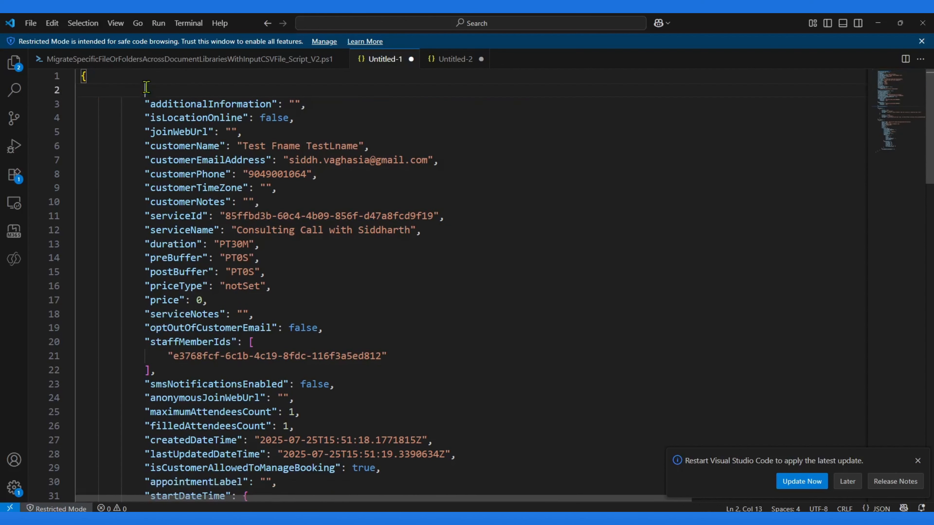
{"action": "key", "text": "ctrl+v"}
Step: Switch to Power Automate, open the flow's HTTP action and replace its Body with the edited sample JSON
{"action": "key", "text": "ctrl+a"}
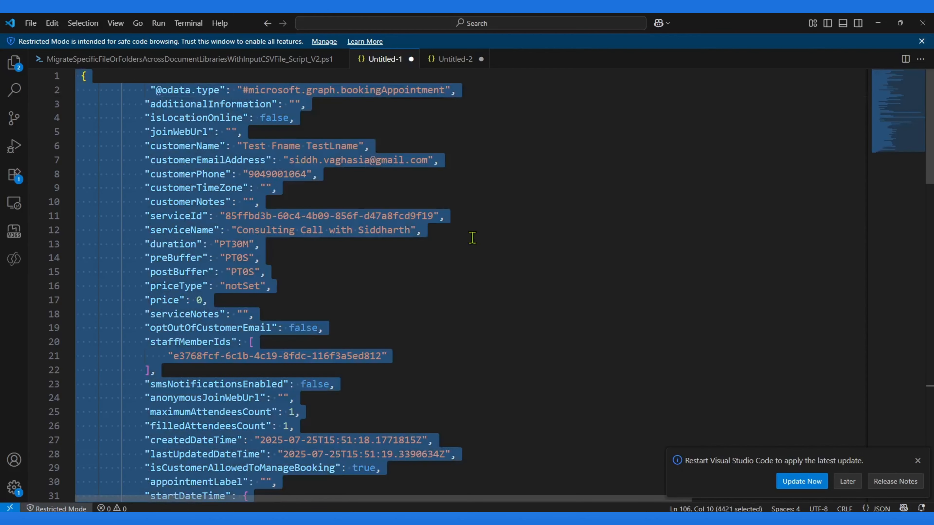
{"action": "left_click", "coordinate": [887, 19]}
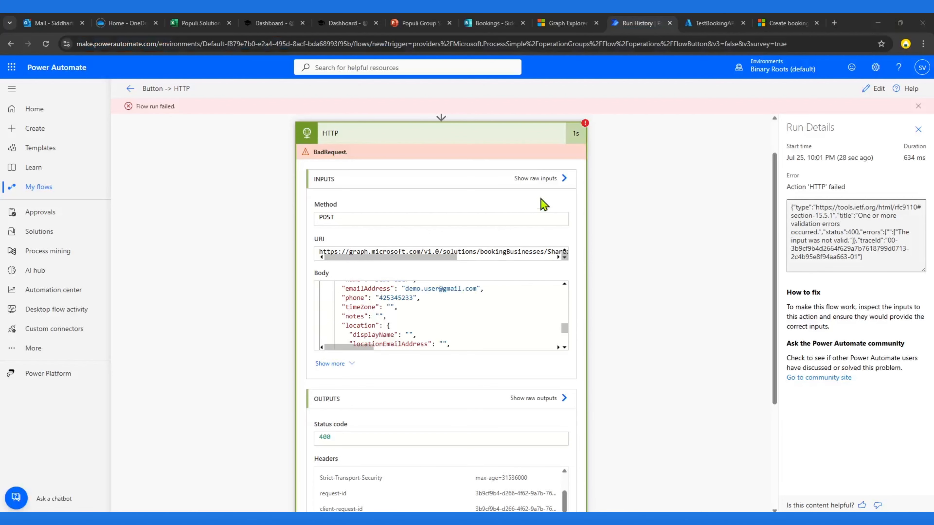
{"action": "left_click", "coordinate": [881, 92]}
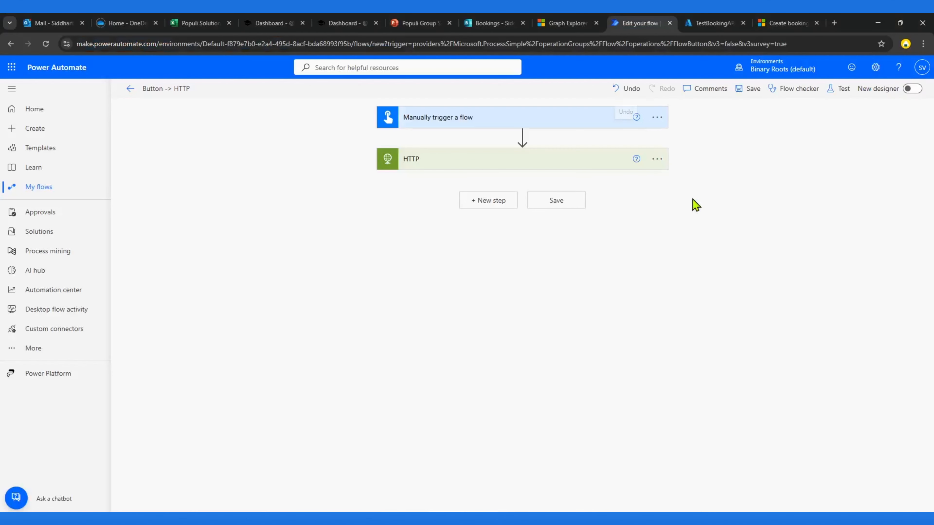
{"action": "left_click", "coordinate": [421, 166]}
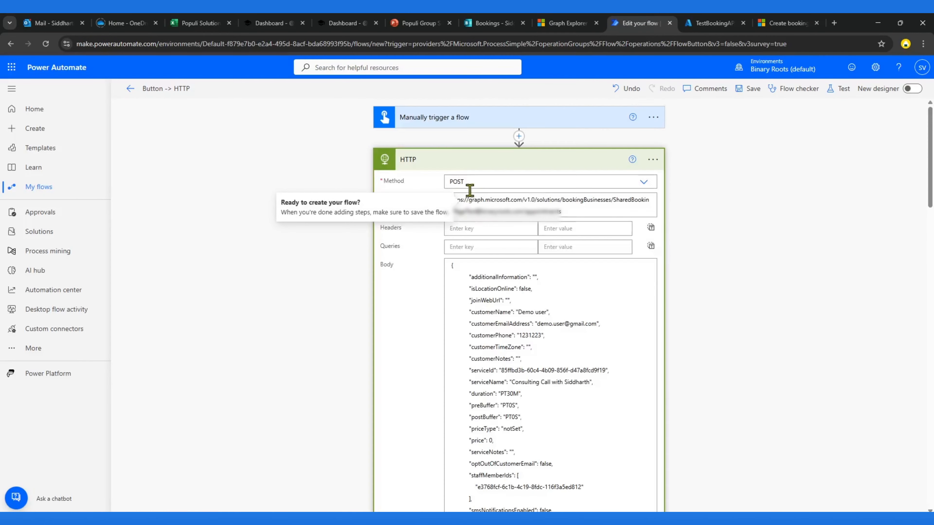
{"action": "left_click", "coordinate": [526, 345]}
{"action": "key", "text": "ctrl+a"}
{"action": "key", "text": "ctrl+v"}
{"action": "scroll", "coordinate": [734, 275], "scroll_direction": "down", "scroll_amount": 10}
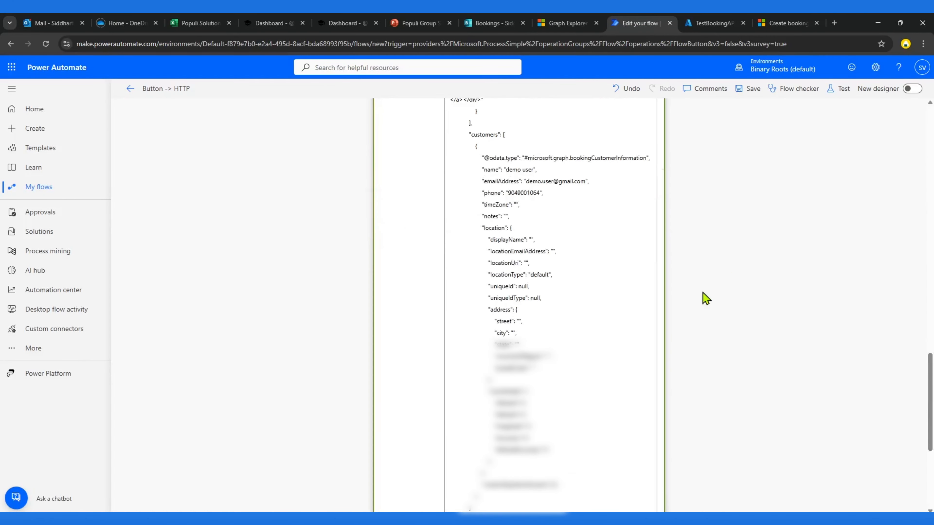
{"action": "scroll", "coordinate": [695, 247], "scroll_direction": "up", "scroll_amount": 2}
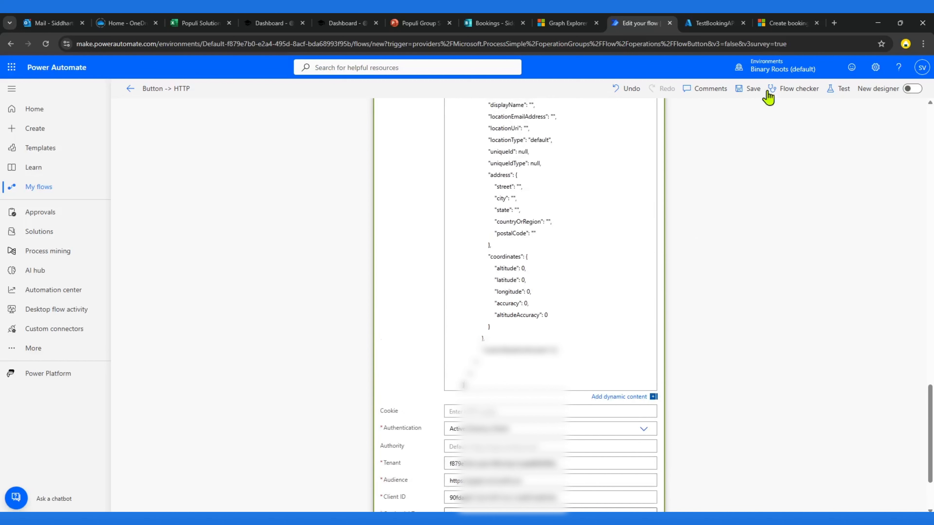
Step: Try to save the flow and review the Flow checker error for the HTTP action
{"action": "left_click", "coordinate": [754, 89]}
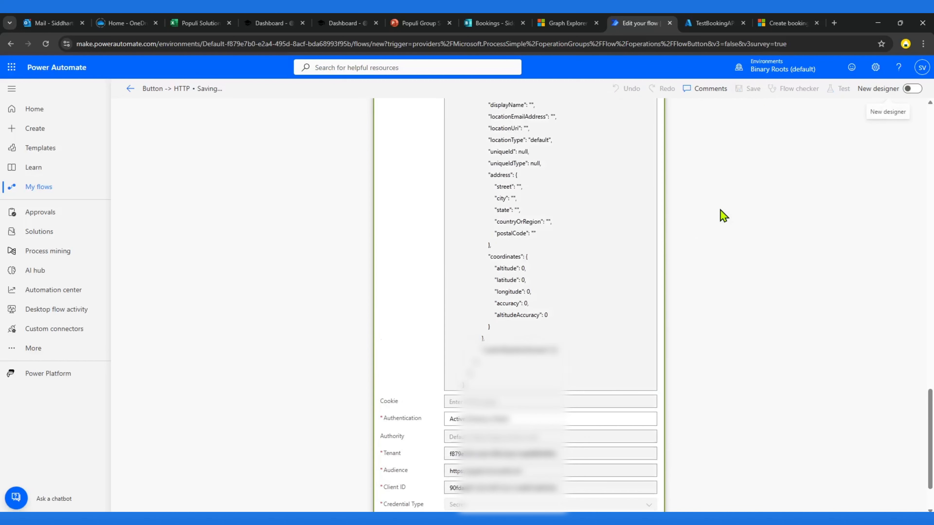
{"action": "scroll", "coordinate": [527, 258], "scroll_direction": "up", "scroll_amount": 5}
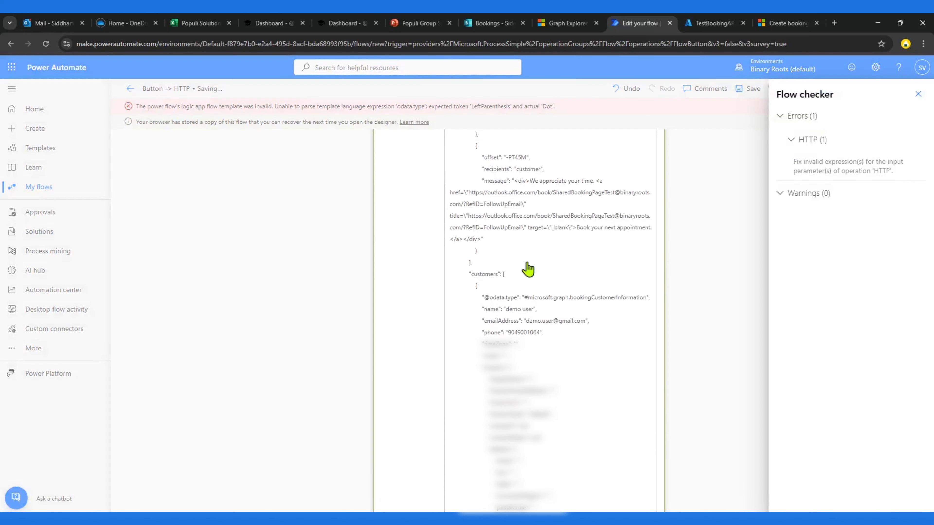
{"action": "left_click", "coordinate": [919, 94]}
{"action": "scroll", "coordinate": [500, 286], "scroll_direction": "up", "scroll_amount": 15}
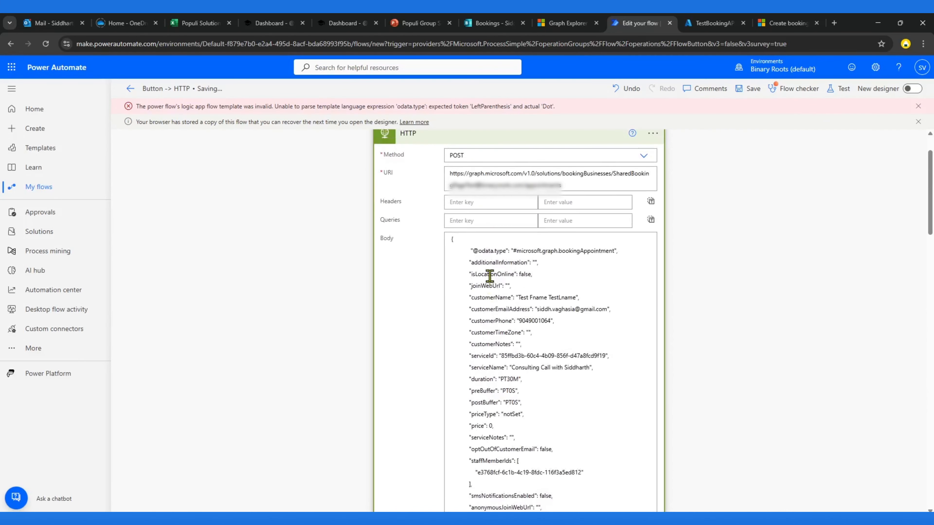
{"action": "left_click", "coordinate": [474, 251]}
{"action": "type", "text": "@"}
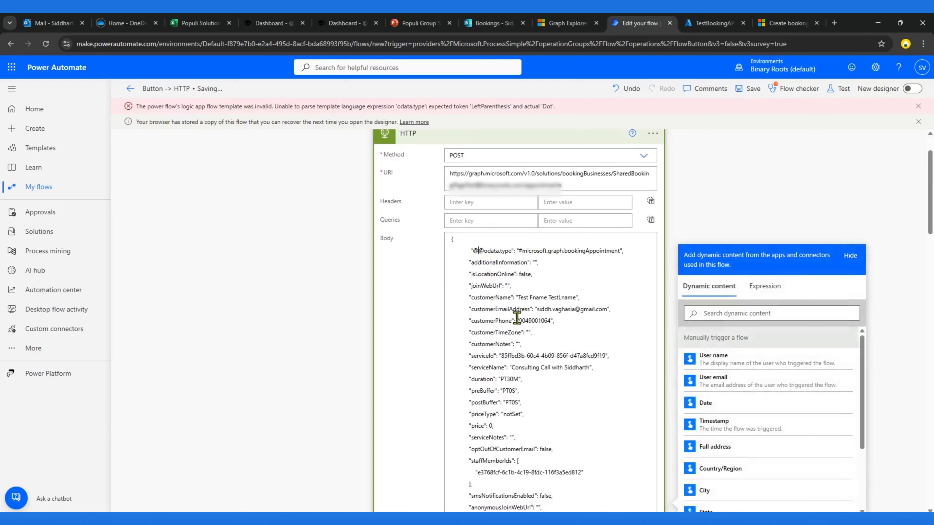
{"action": "scroll", "coordinate": [507, 331], "scroll_direction": "down", "scroll_amount": 2}
{"action": "scroll", "coordinate": [487, 371], "scroll_direction": "down", "scroll_amount": 12}
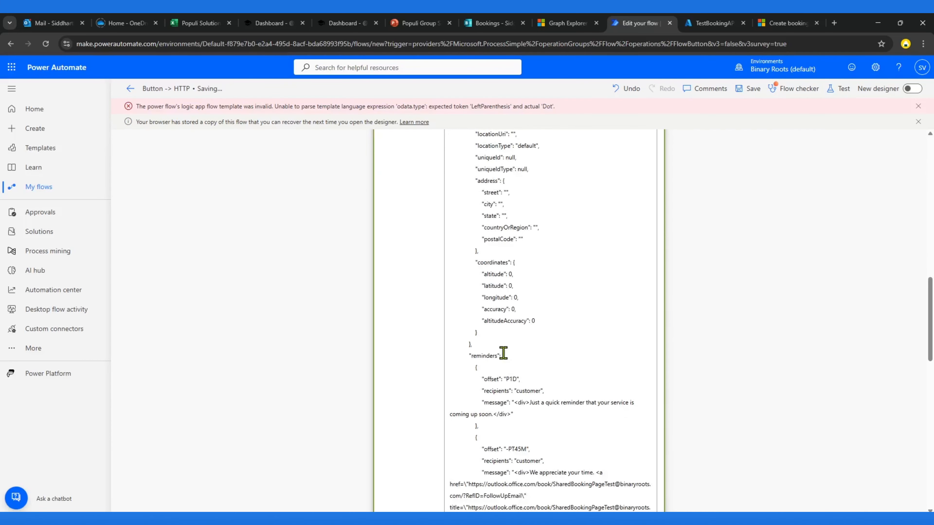
{"action": "scroll", "coordinate": [503, 353], "scroll_direction": "down", "scroll_amount": 5}
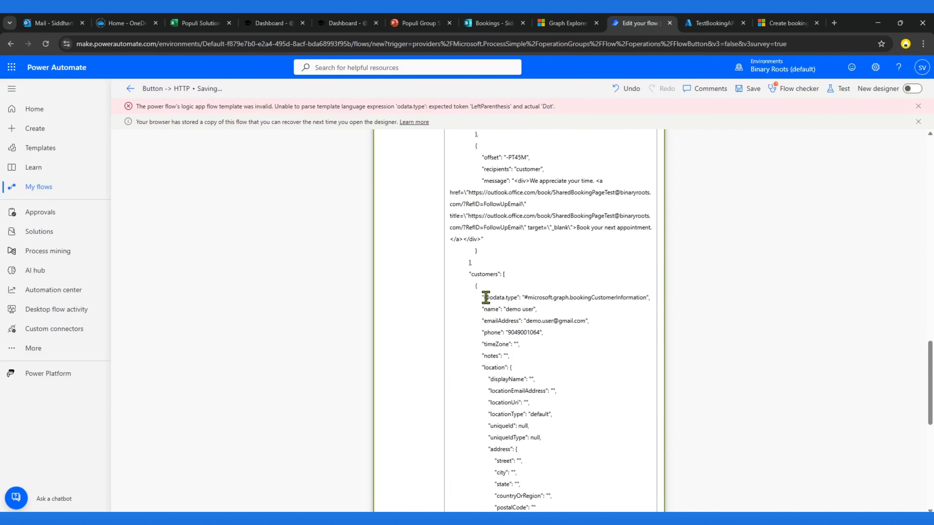
{"action": "left_click", "coordinate": [485, 298]}
{"action": "type", "text": "@"}
{"action": "key", "text": "BackSpace"}
{"action": "type", "text": "@@"}
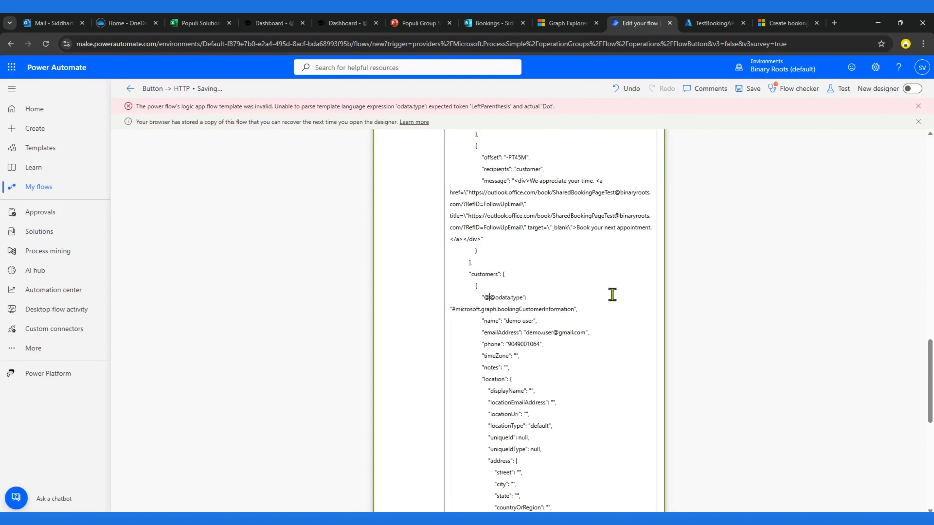
{"action": "left_click", "coordinate": [752, 91]}
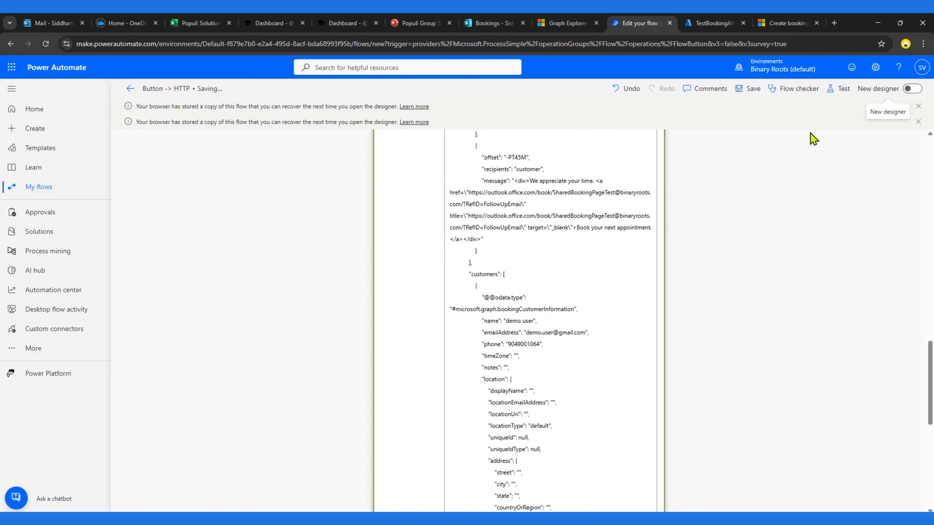
{"action": "left_click", "coordinate": [918, 106]}
{"action": "left_click", "coordinate": [918, 106]}
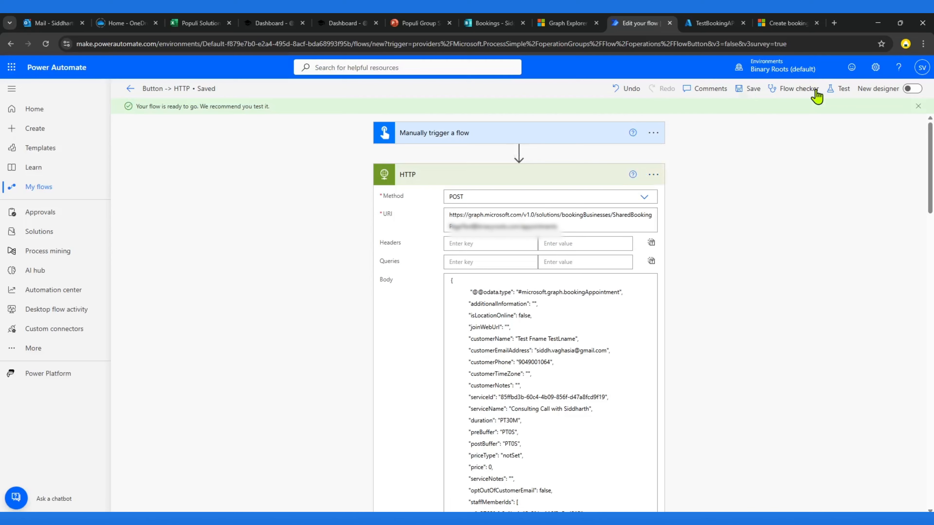
Step: Test the flow with the manual trigger and run it
{"action": "left_click", "coordinate": [840, 89]}
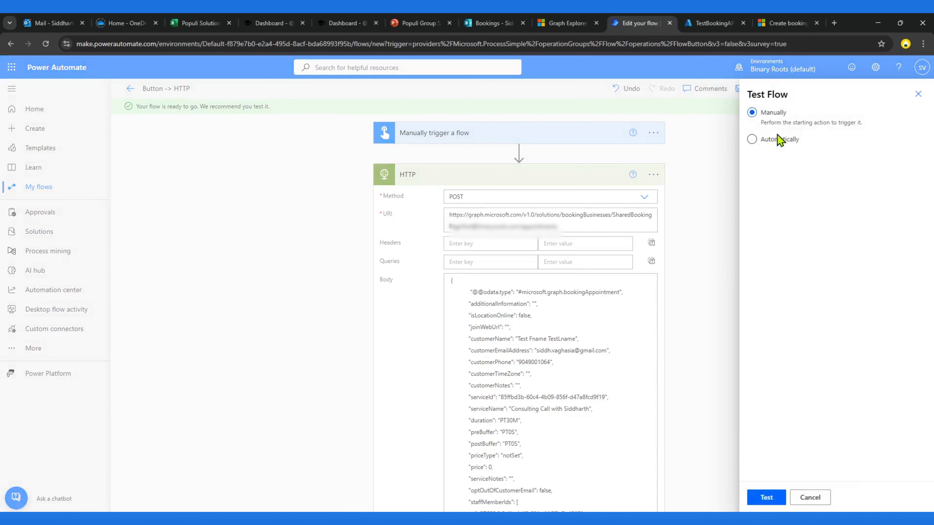
{"action": "left_click", "coordinate": [767, 497]}
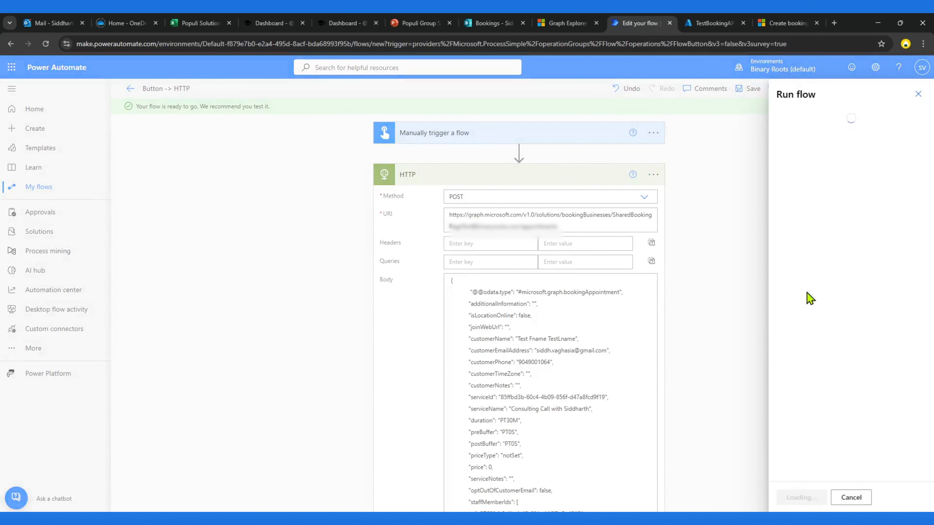
{"action": "left_click", "coordinate": [799, 504]}
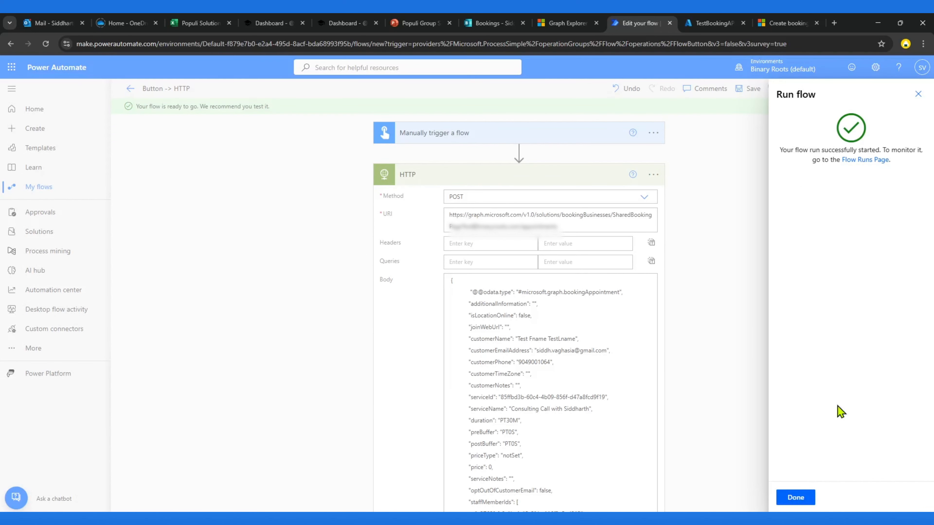
{"action": "left_click", "coordinate": [796, 498]}
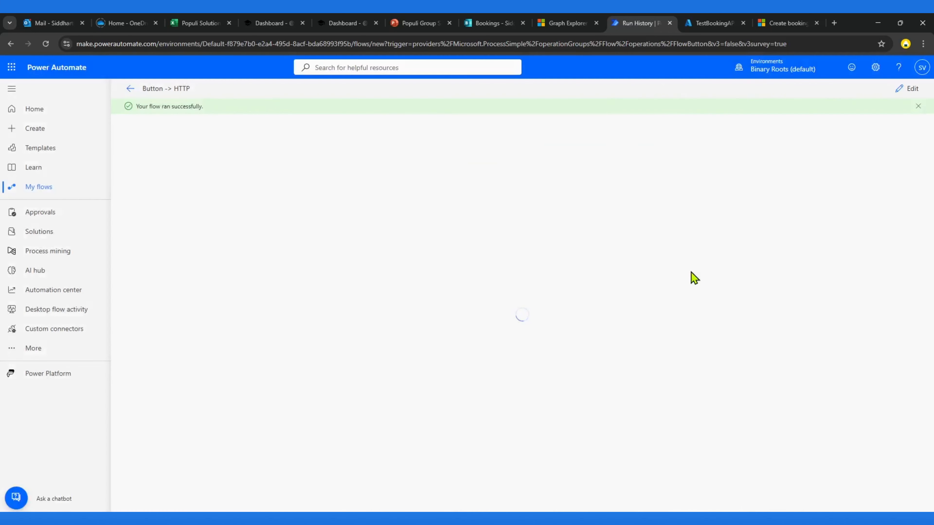
Step: Inspect the HTTP action's run inputs and outputs
{"action": "left_click", "coordinate": [467, 182]}
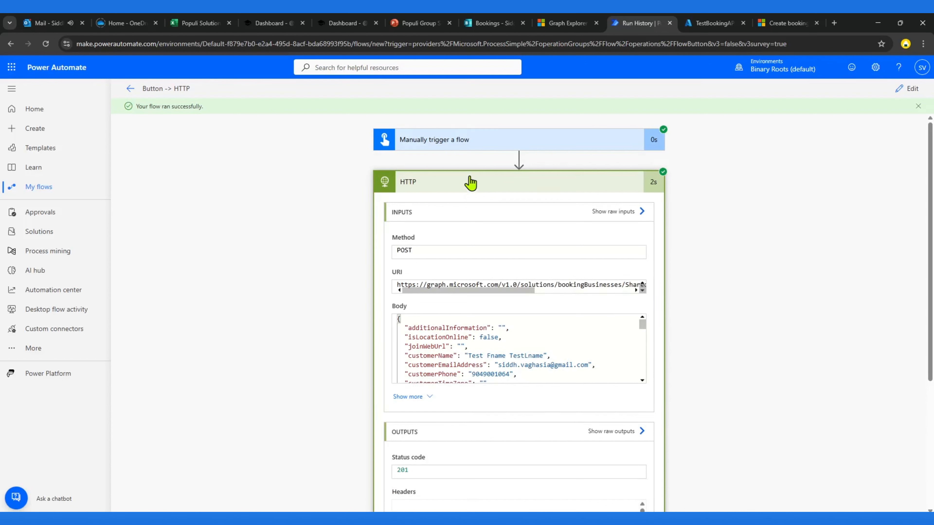
{"action": "scroll", "coordinate": [330, 415], "scroll_direction": "down", "scroll_amount": 5}
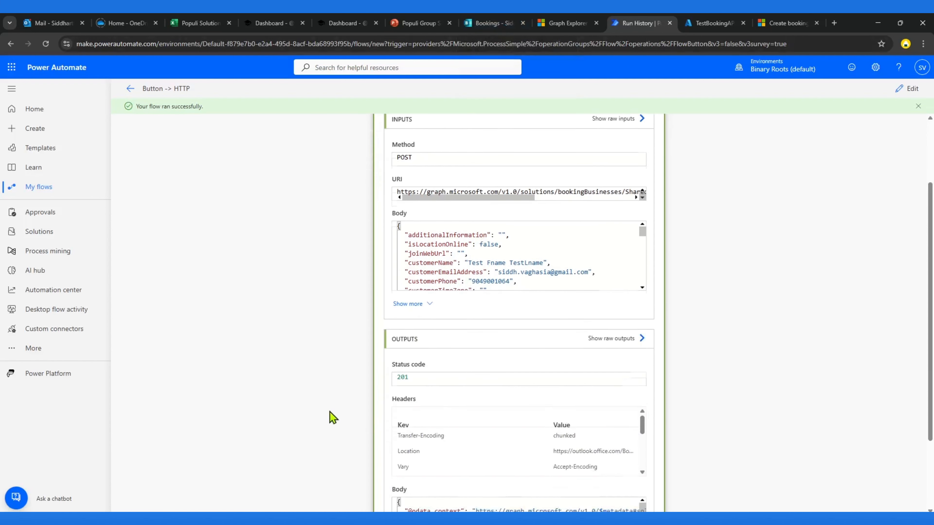
{"action": "left_click_drag", "start_coordinate": [450, 427], "coordinate": [554, 443]}
Step: Switch to the Bookings calendar, refresh it, and check the week of July 27 – August 2, 2025 for the new appointment
{"action": "left_click", "coordinate": [505, 23]}
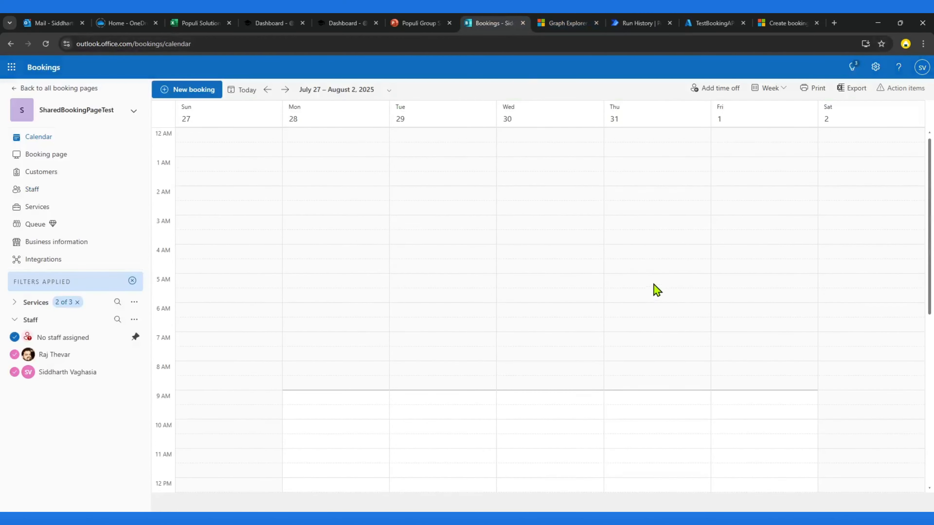
{"action": "scroll", "coordinate": [646, 328], "scroll_direction": "down", "scroll_amount": 2}
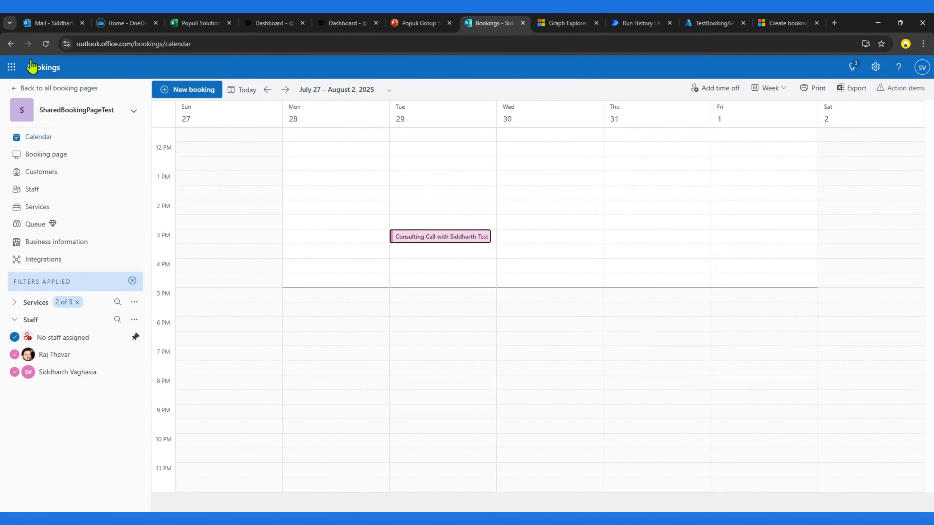
{"action": "left_click", "coordinate": [46, 43]}
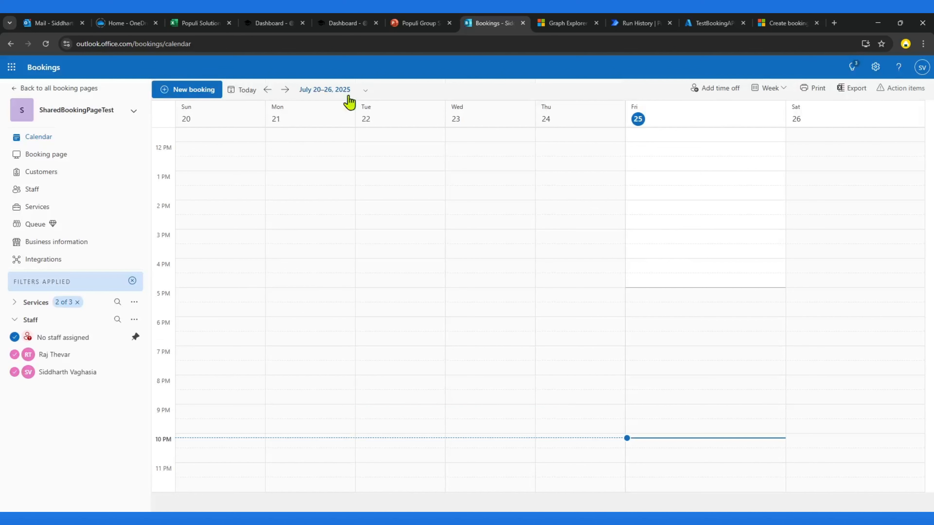
{"action": "left_click", "coordinate": [780, 89]}
{"action": "left_click", "coordinate": [354, 95]}
{"action": "left_click", "coordinate": [371, 201]}
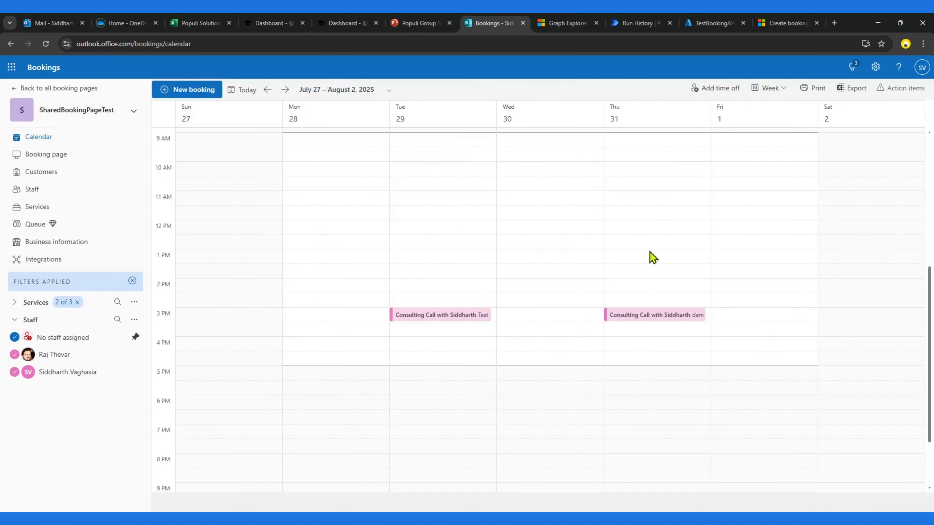